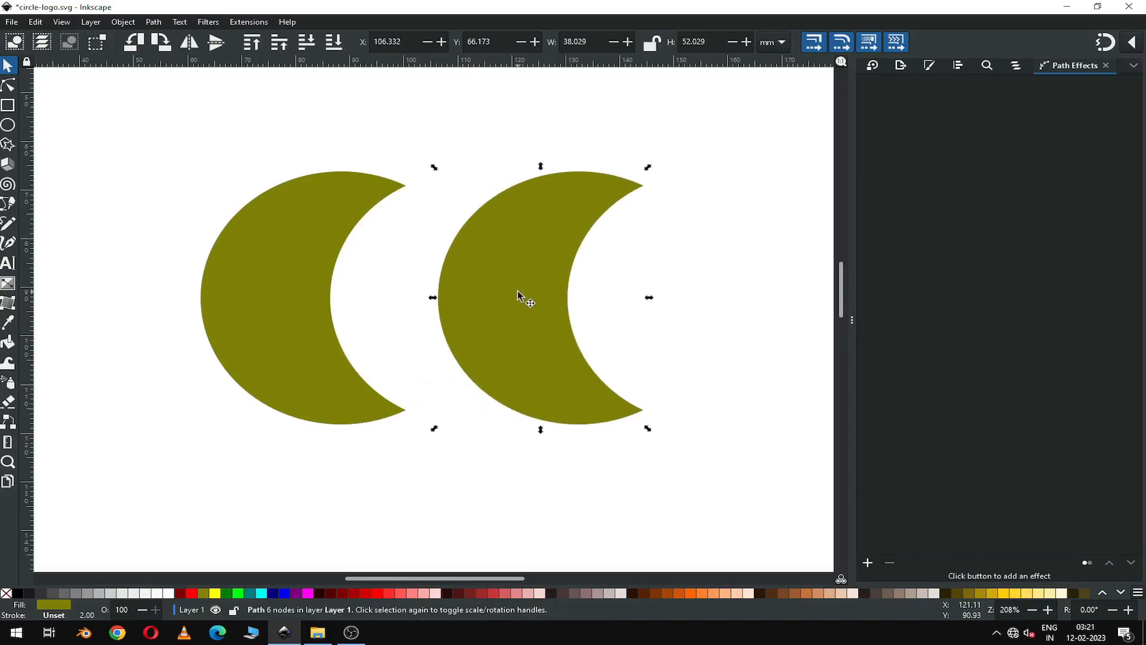
- Duplicate the right-hand crescent, offset the copy slightly to the right, and fill it with dark blue
{"action": "right_click", "coordinate": [515, 267]}
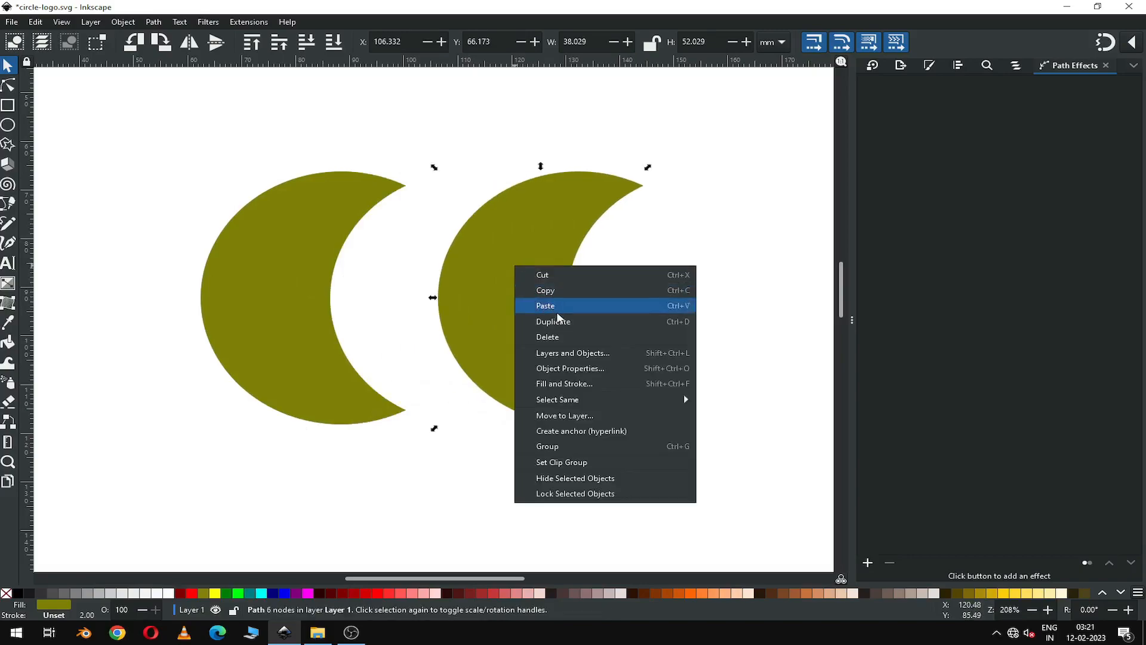
{"action": "left_click", "coordinate": [562, 322]}
{"action": "left_click_drag", "start_coordinate": [496, 335], "coordinate": [526, 335]}
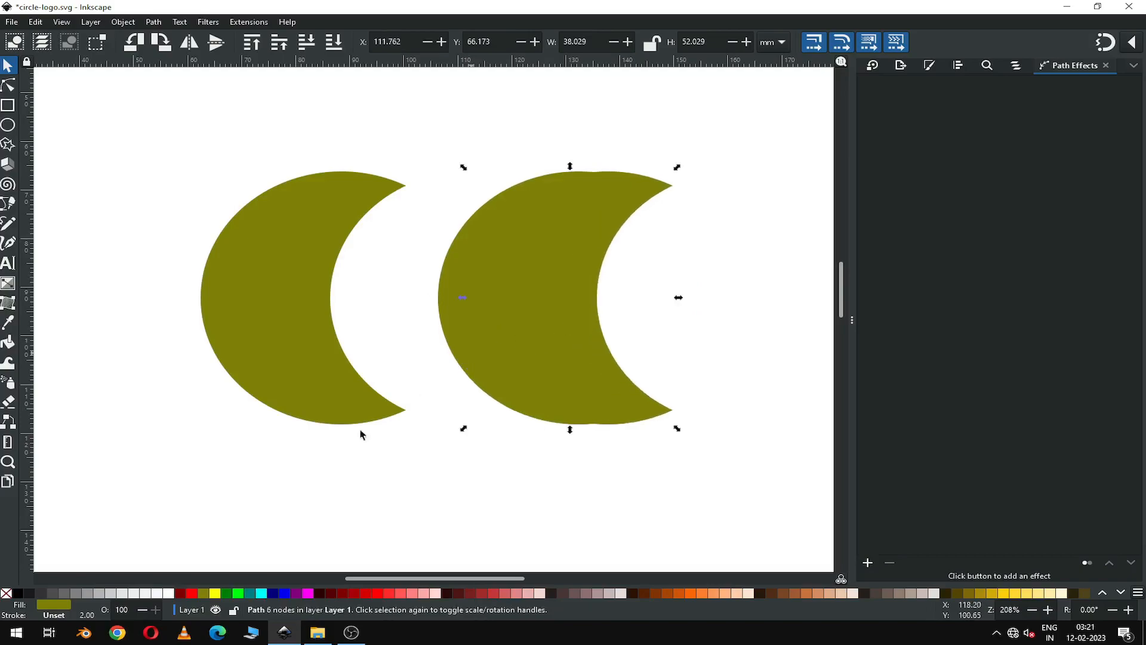
{"action": "left_click", "coordinate": [273, 593]}
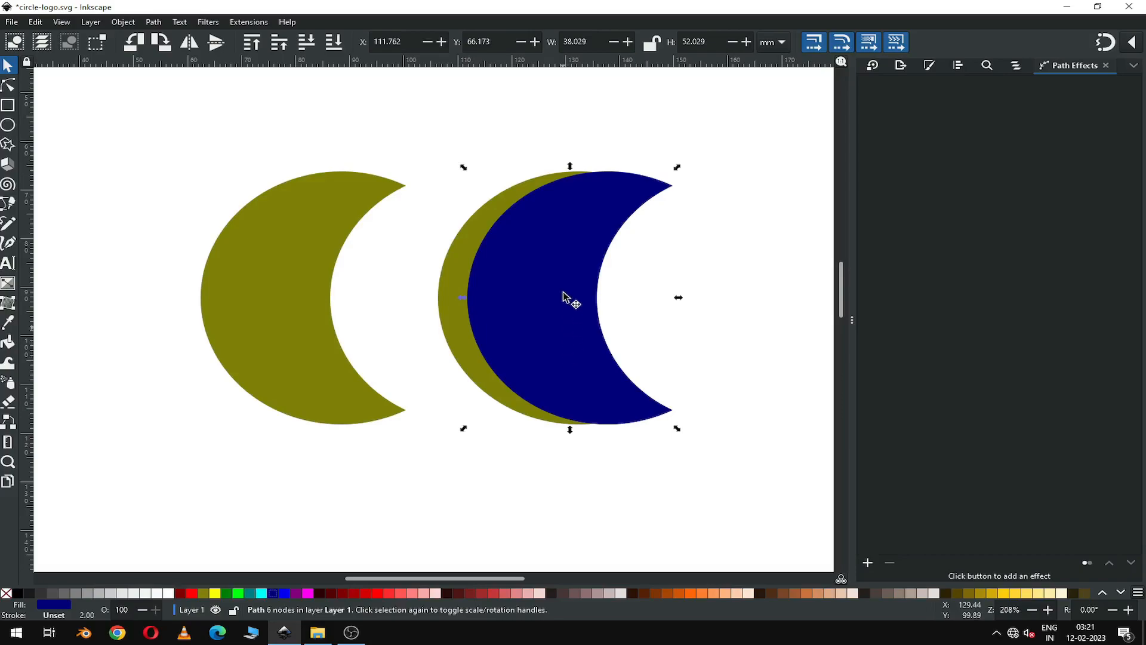
- Adjust the snapping settings and move the dark blue crescent exactly over the olive crescent beneath it
{"action": "left_click_drag", "start_coordinate": [571, 219], "coordinate": [561, 223]}
{"action": "key", "text": "ctrl+z"}
{"action": "left_click_drag", "start_coordinate": [652, 402], "coordinate": [629, 402]}
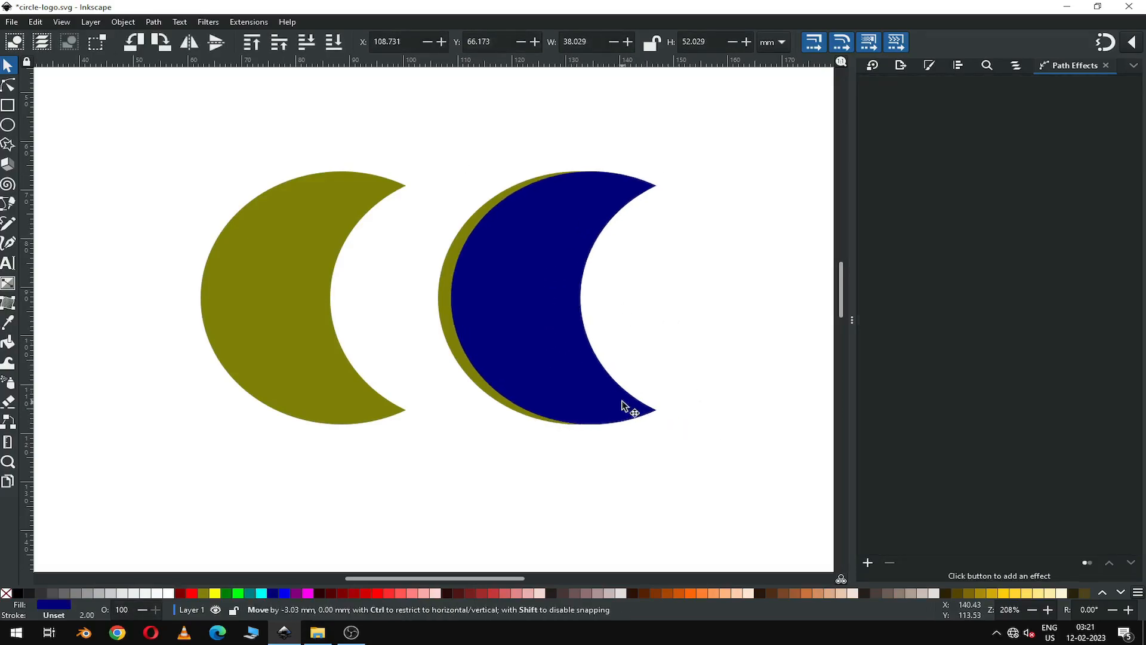
{"action": "left_click", "coordinate": [1131, 42]}
{"action": "left_click", "coordinate": [1007, 34]}
{"action": "left_click", "coordinate": [501, 240]}
{"action": "left_click_drag", "start_coordinate": [554, 220], "coordinate": [541, 219]}
{"action": "left_click", "coordinate": [1135, 43]}
{"action": "left_click", "coordinate": [995, 34]}
{"action": "left_click", "coordinate": [718, 163]}
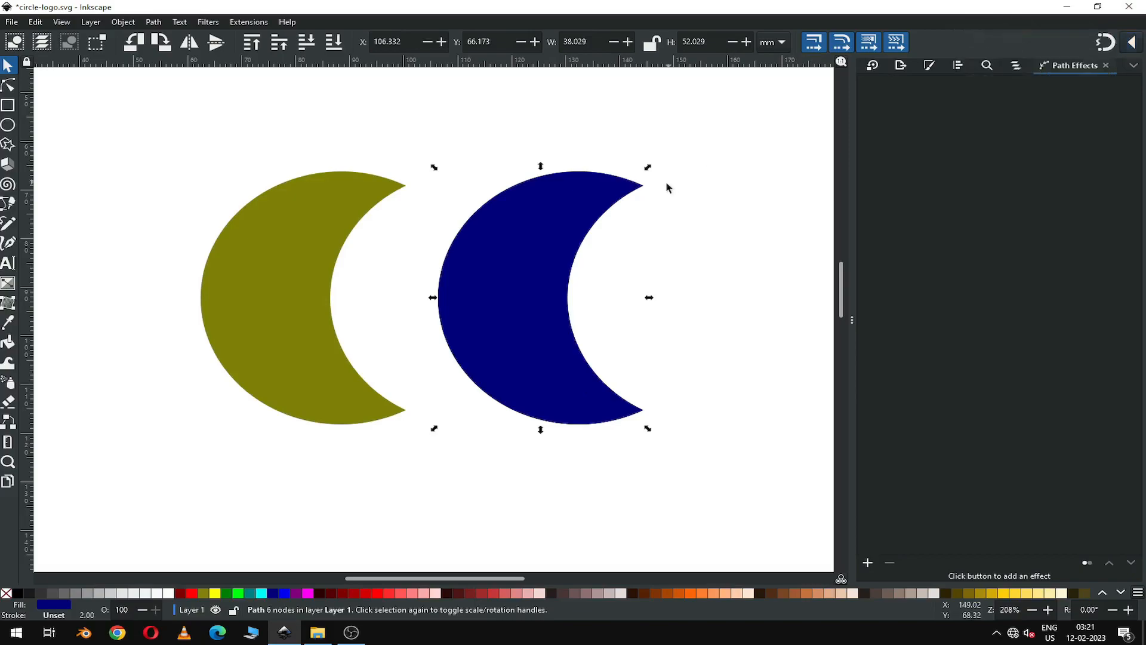
- Shrink the dark blue crescent to about 37.5 × 50.5 mm and place it just inside the olive crescent's outer edge
{"action": "left_click_drag", "start_coordinate": [647, 429], "coordinate": [639, 417]}
{"action": "left_click_drag", "start_coordinate": [533, 349], "coordinate": [540, 354]}
{"action": "left_click_drag", "start_coordinate": [643, 420], "coordinate": [654, 439]}
{"action": "left_click_drag", "start_coordinate": [556, 233], "coordinate": [547, 242]}
{"action": "left_click_drag", "start_coordinate": [543, 435], "coordinate": [542, 431]}
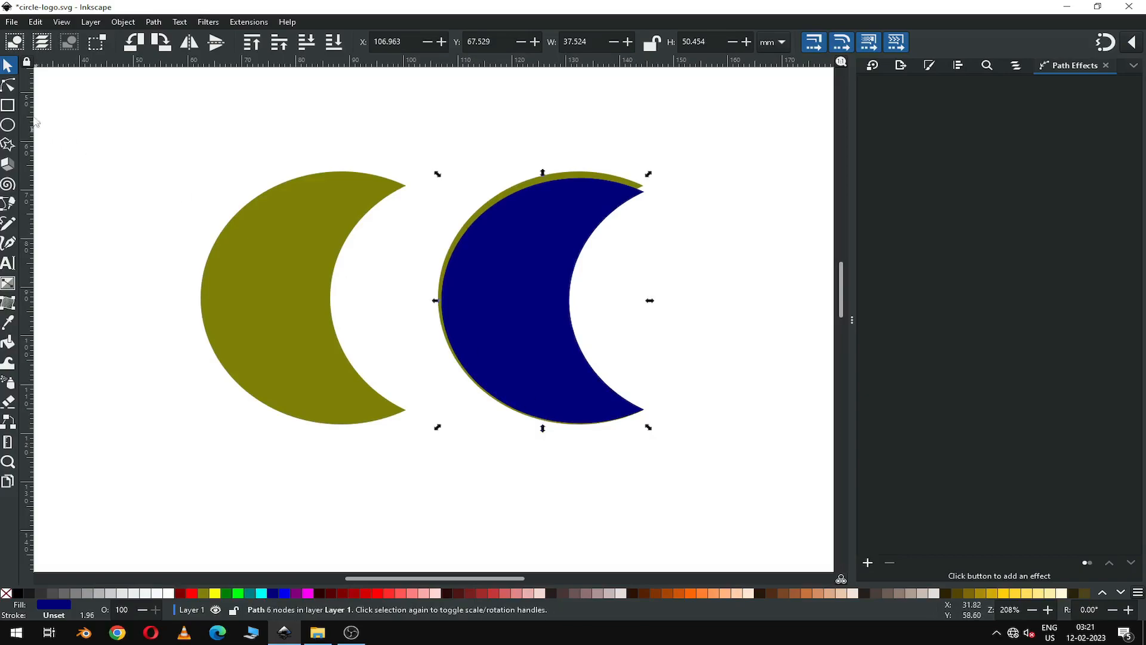
- Subtract the dark blue crescent from the olive one beneath it with Difference and fill the resulting thin arc with dark blue
{"action": "left_click", "coordinate": [8, 85]}
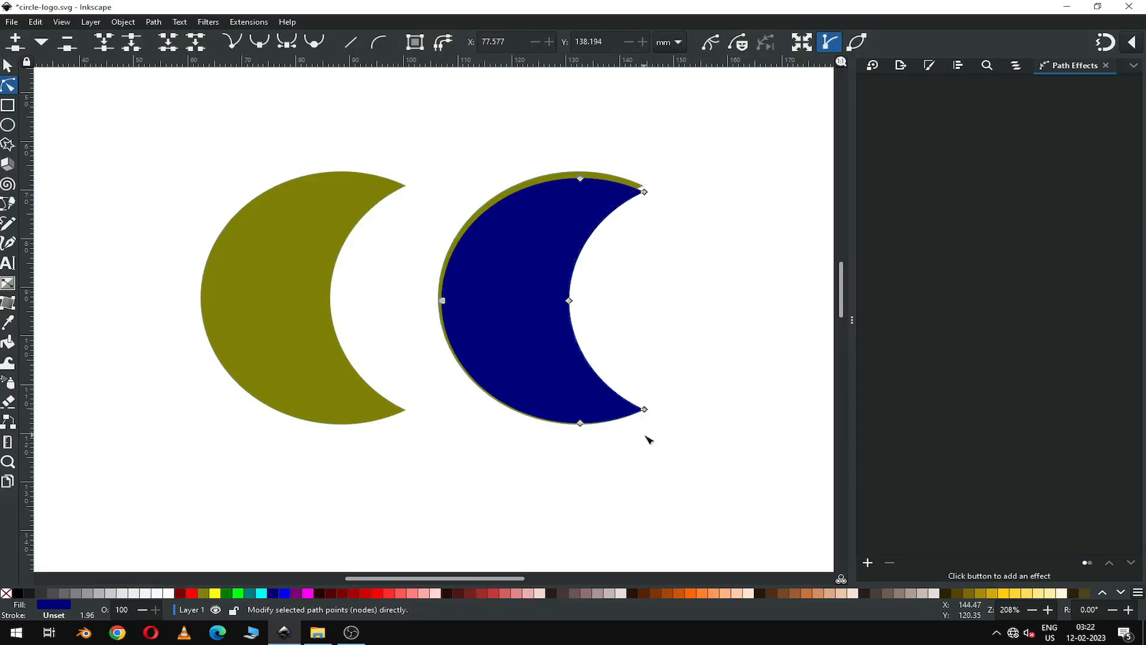
{"action": "key", "text": "s"}
{"action": "left_click", "coordinate": [576, 177], "text": "shift"}
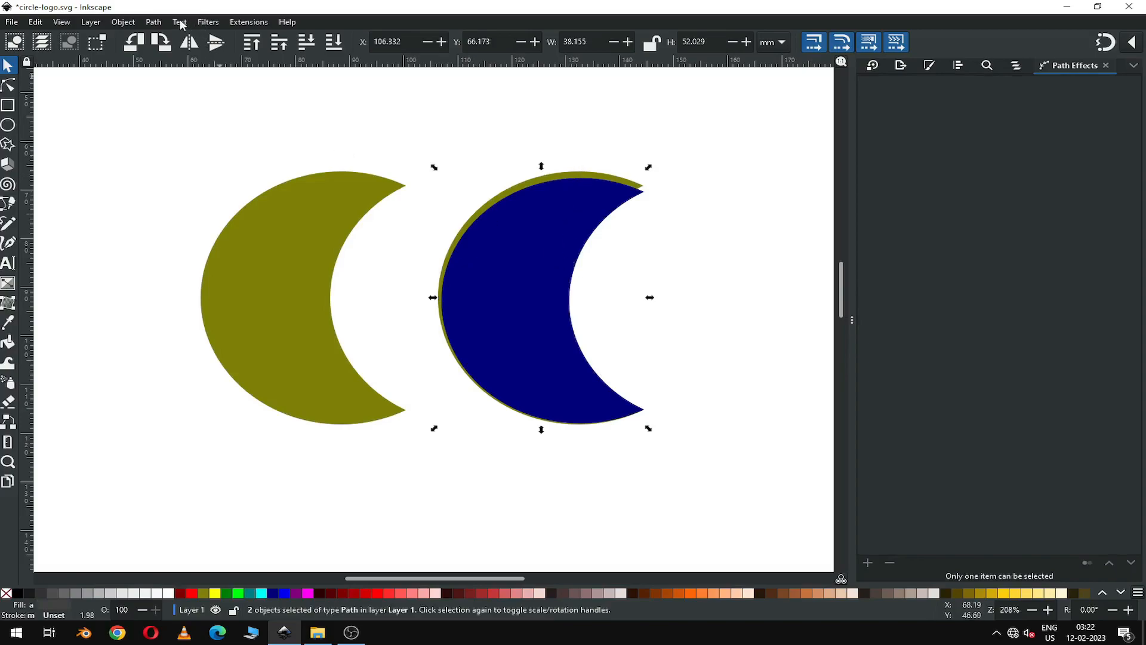
{"action": "left_click", "coordinate": [154, 22]}
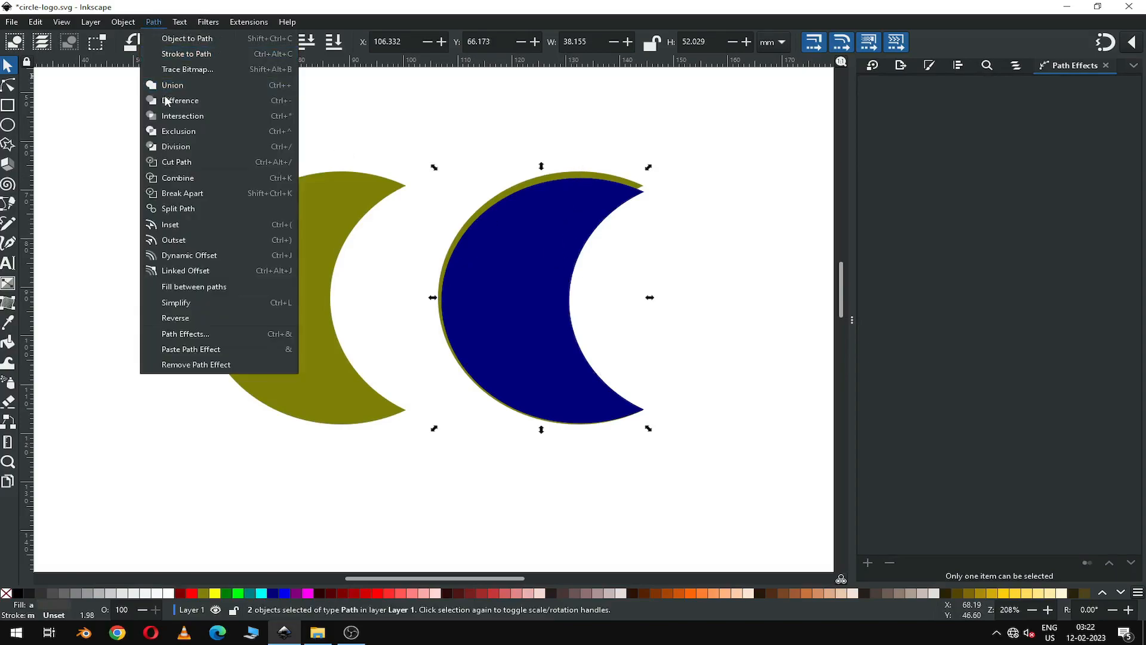
{"action": "left_click", "coordinate": [167, 102]}
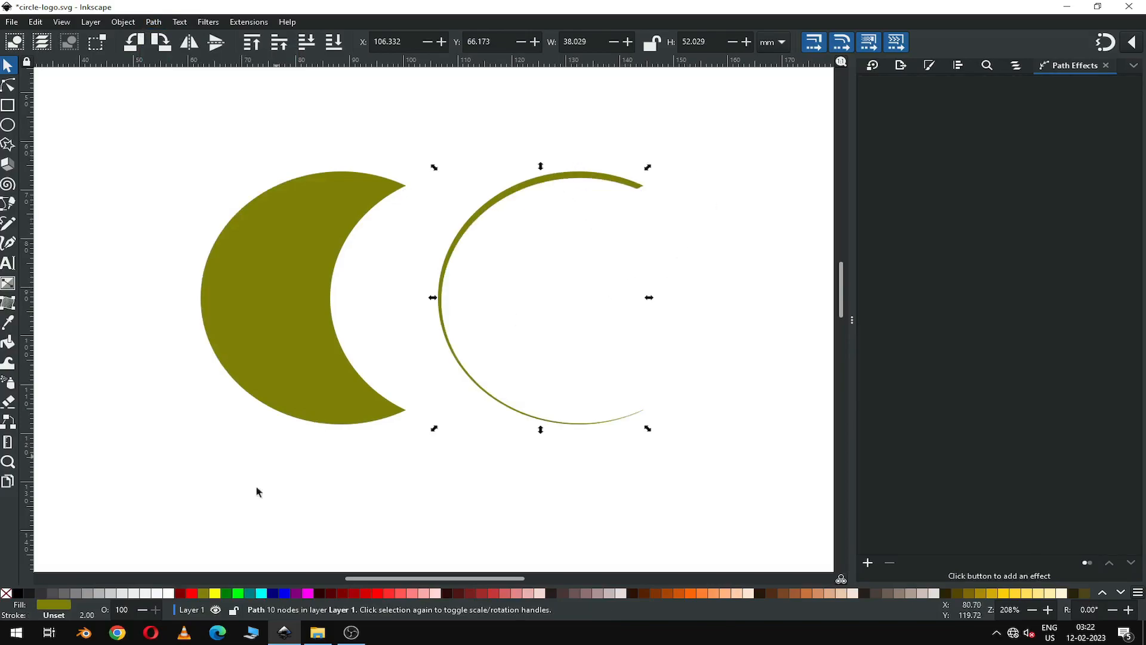
{"action": "left_click", "coordinate": [274, 592]}
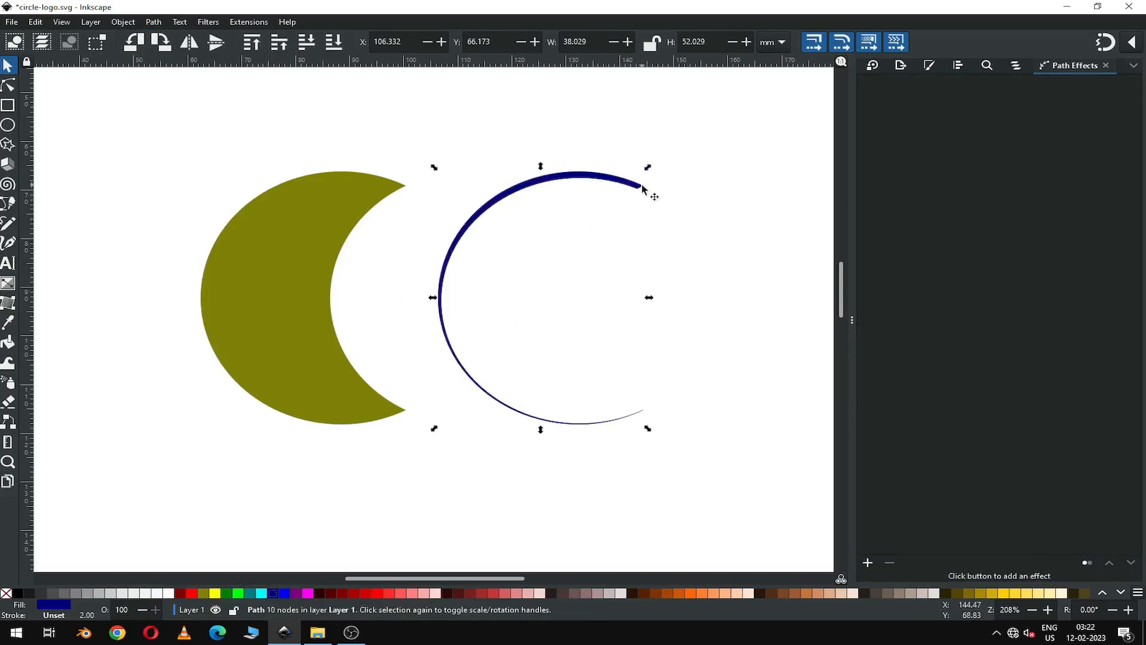
- Move the dark blue arc onto the olive crescent's outer edge, at about X 63.0 mm, Y 67.3 mm
{"action": "left_click_drag", "start_coordinate": [637, 188], "coordinate": [402, 192]}
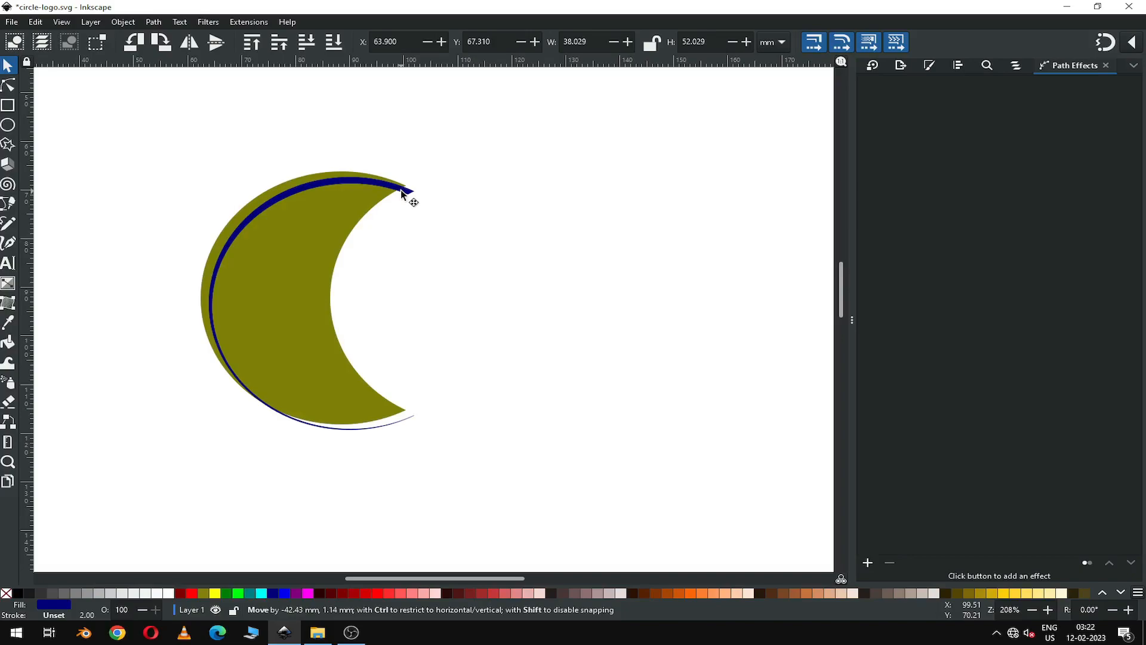
{"action": "left_click_drag", "start_coordinate": [402, 192], "coordinate": [397, 191]}
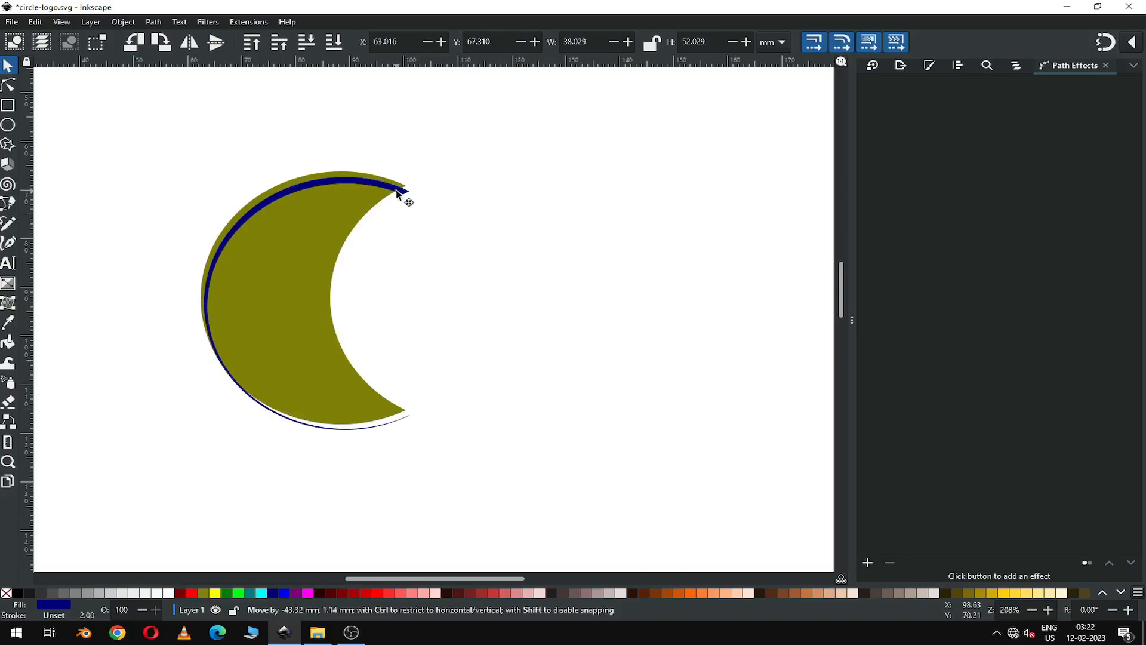
{"action": "left_click_drag", "start_coordinate": [396, 191], "coordinate": [397, 191]}
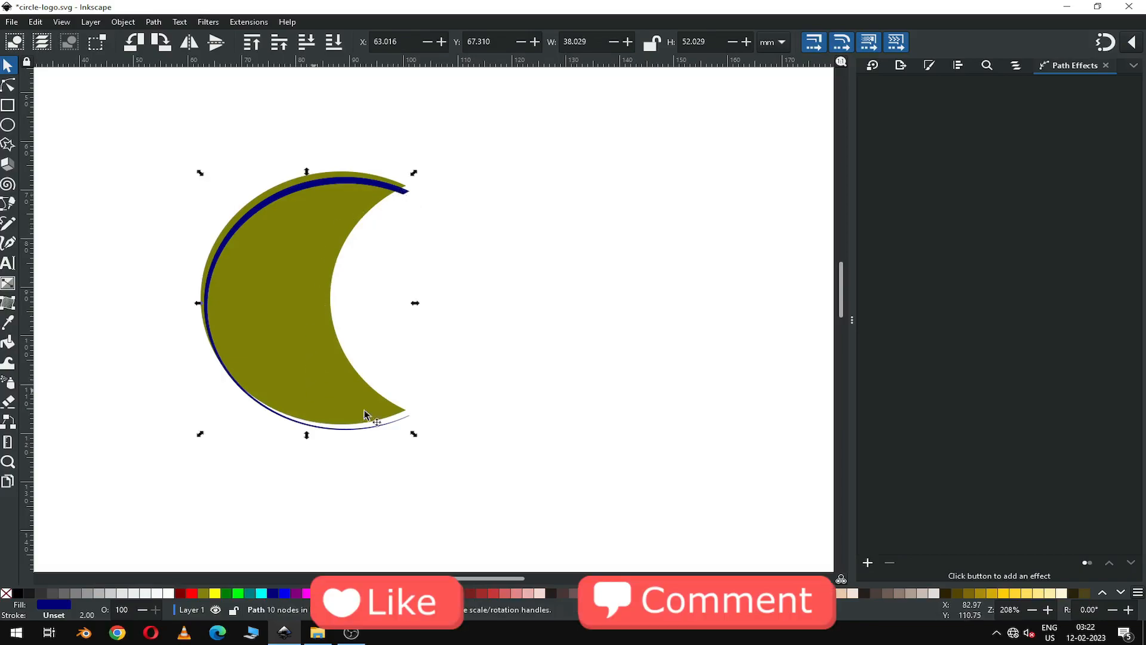
- Duplicate the dark blue arc and place the copy along the crescent's inner edge, at about X 84.7 mm, Y 66.2 mm
{"action": "right_click", "coordinate": [389, 187]}
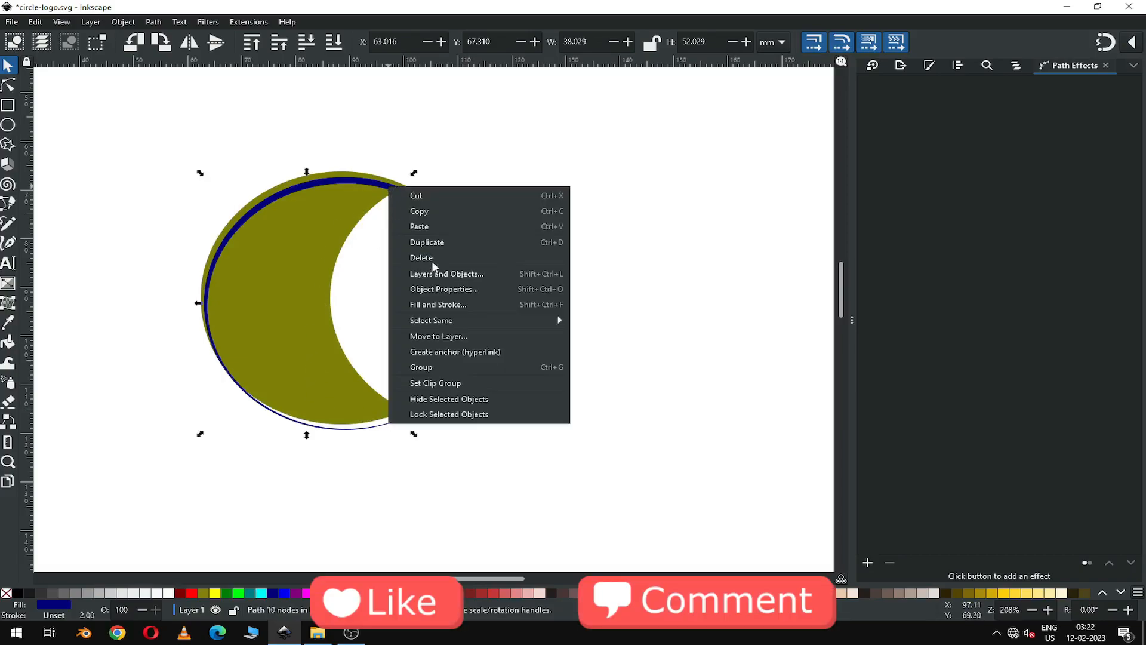
{"action": "left_click", "coordinate": [439, 247]}
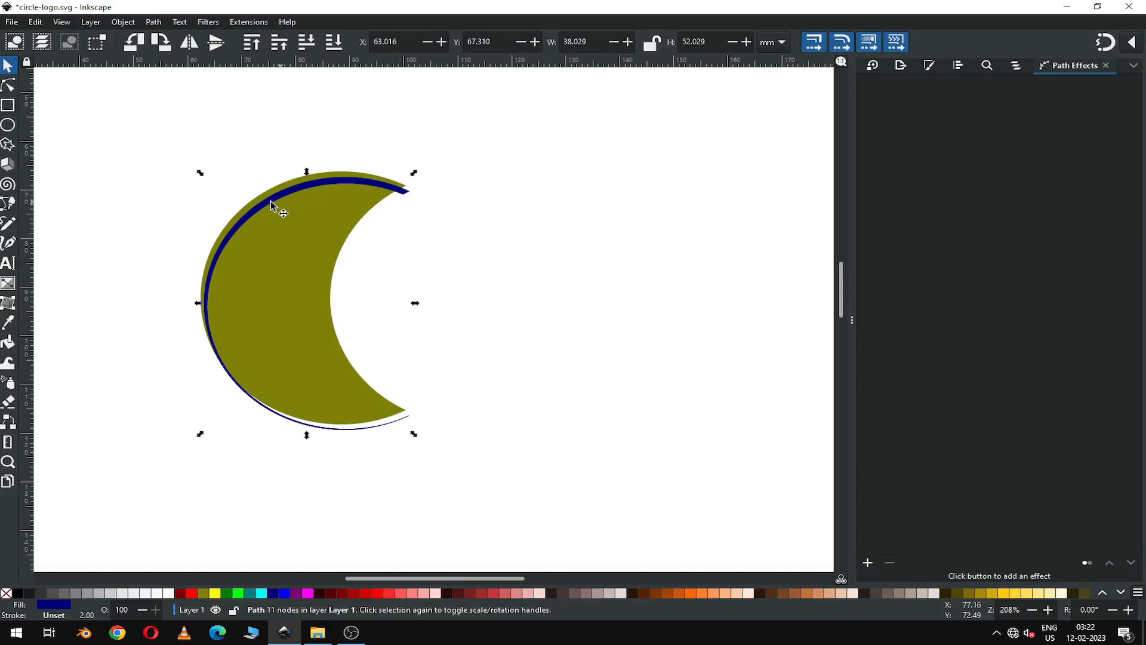
{"action": "left_click_drag", "start_coordinate": [266, 202], "coordinate": [391, 197]}
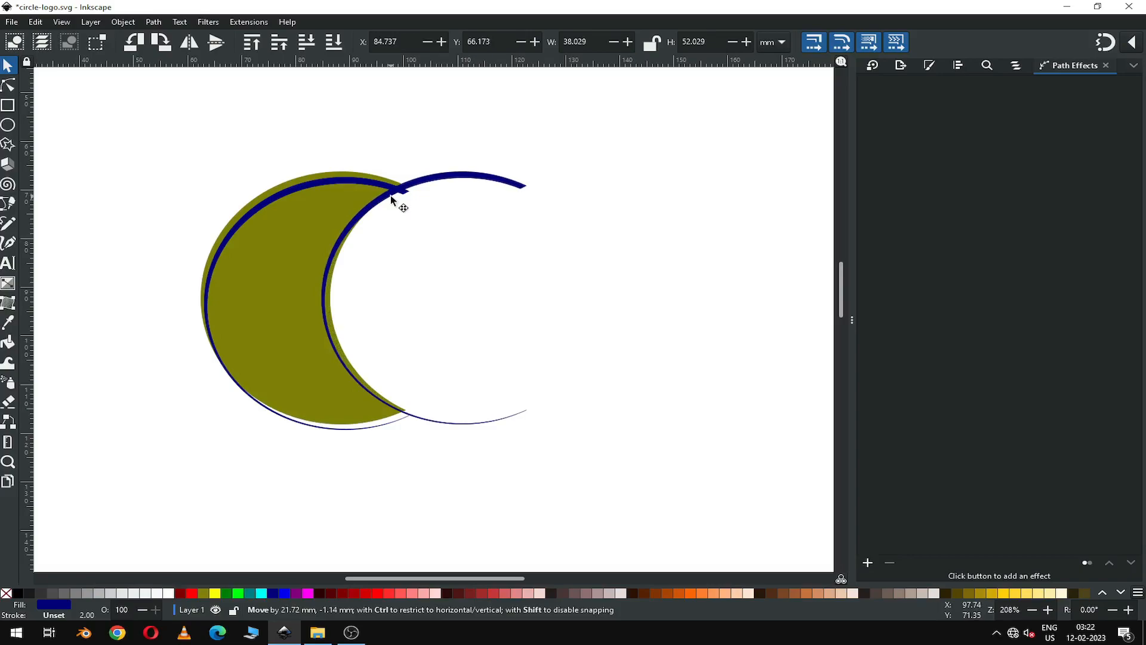
{"action": "left_click_drag", "start_coordinate": [391, 196], "coordinate": [391, 197]}
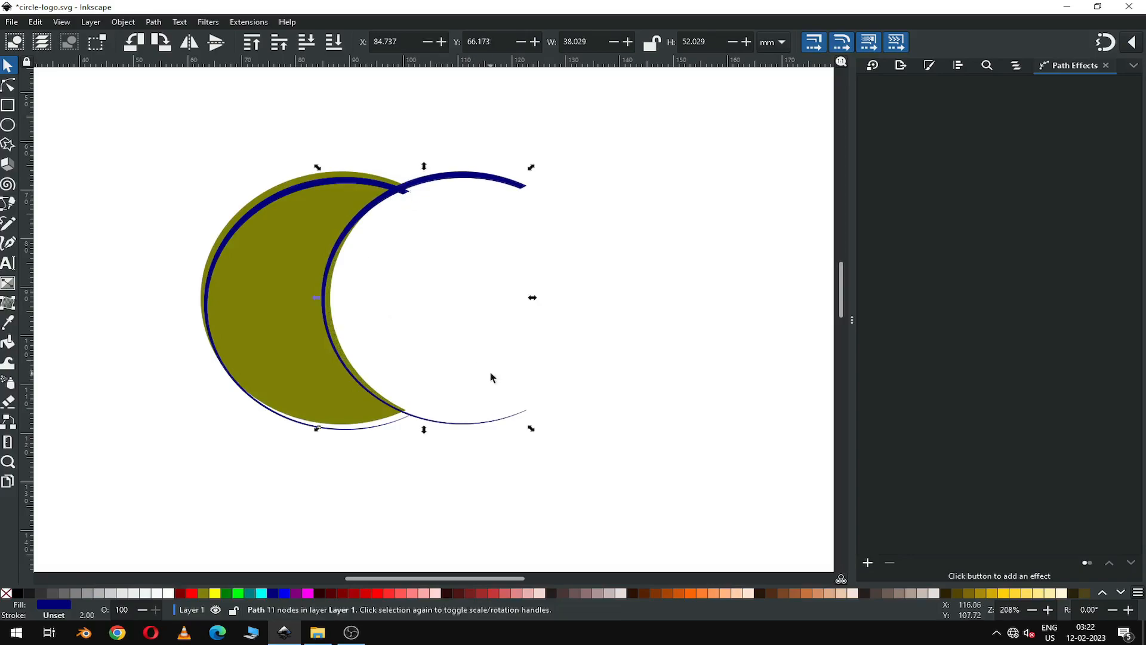
- Interpolate between the two dark blue arcs with exponent 1.0 and 5 steps, discarding extra nodes of the longer path
{"action": "left_click", "coordinate": [281, 195], "text": "shift"}
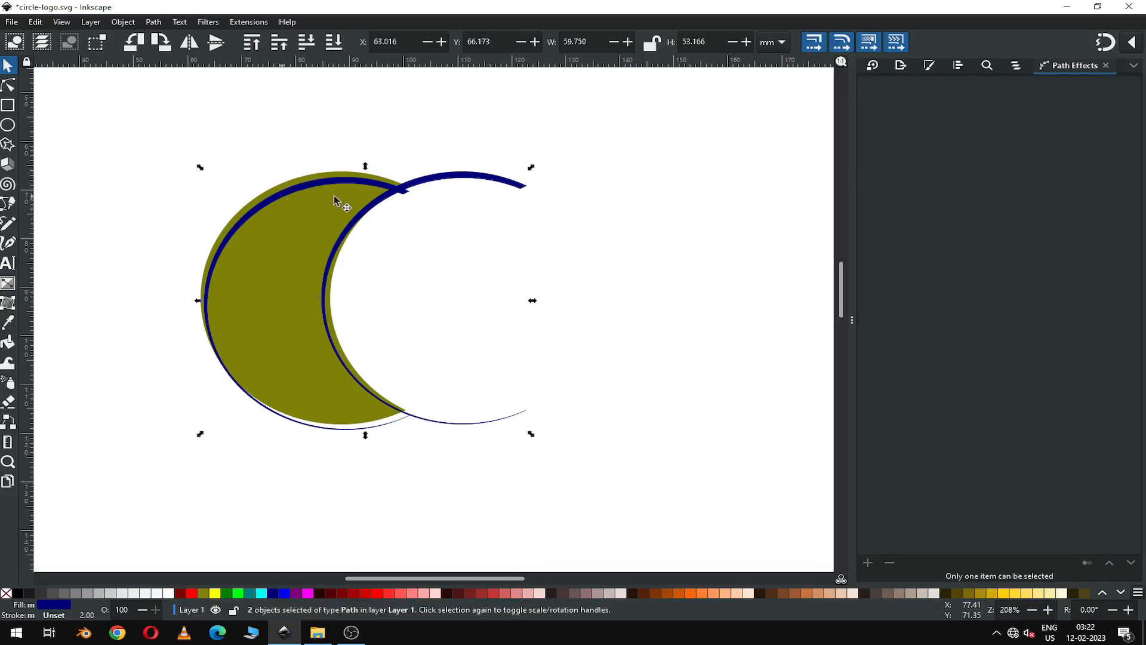
{"action": "left_click", "coordinate": [255, 22]}
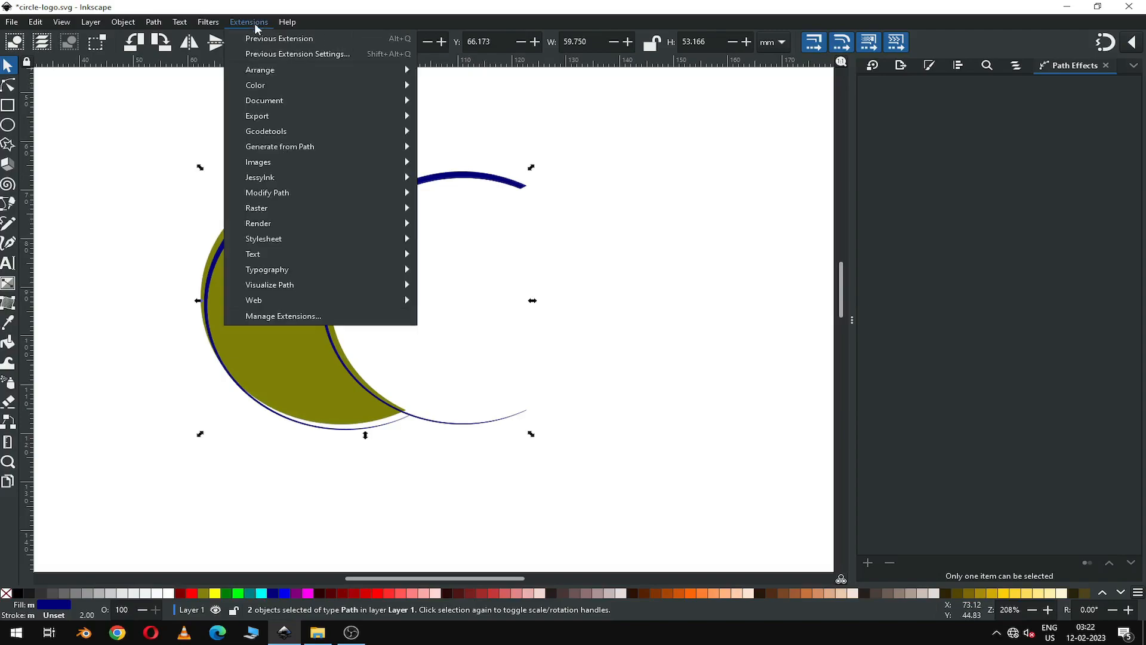
{"action": "mouse_move", "coordinate": [290, 150]}
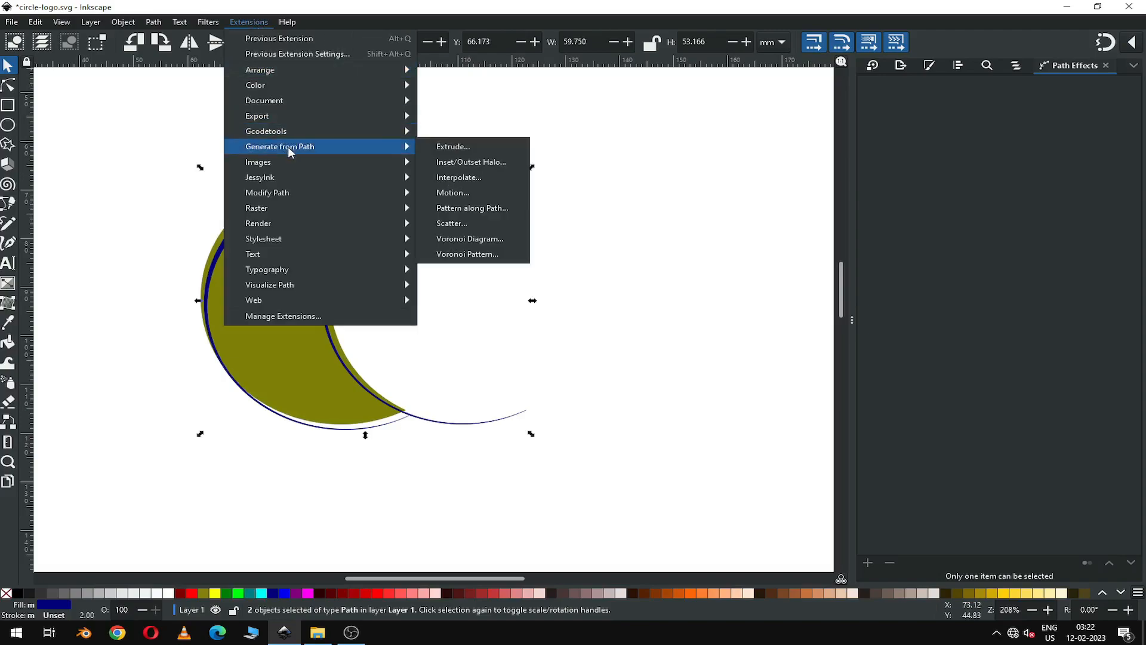
{"action": "left_click", "coordinate": [472, 177]}
{"action": "left_click_drag", "start_coordinate": [238, 64], "coordinate": [689, 203]}
{"action": "left_click", "coordinate": [556, 346]}
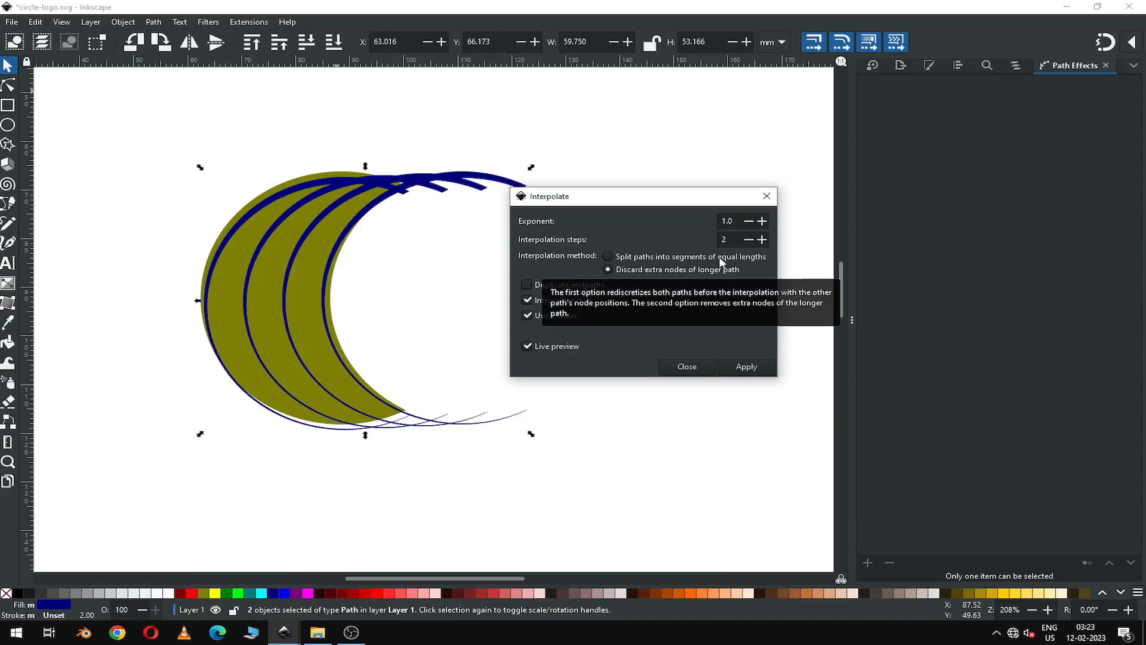
{"action": "left_click", "coordinate": [763, 239]}
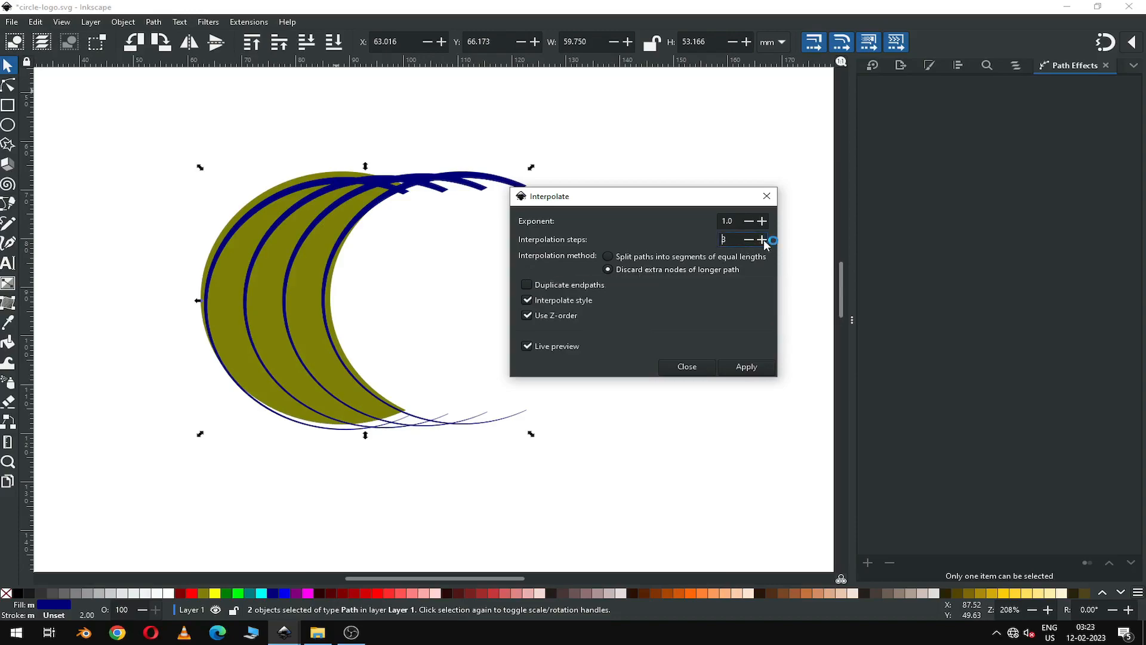
{"action": "left_click", "coordinate": [762, 239]}
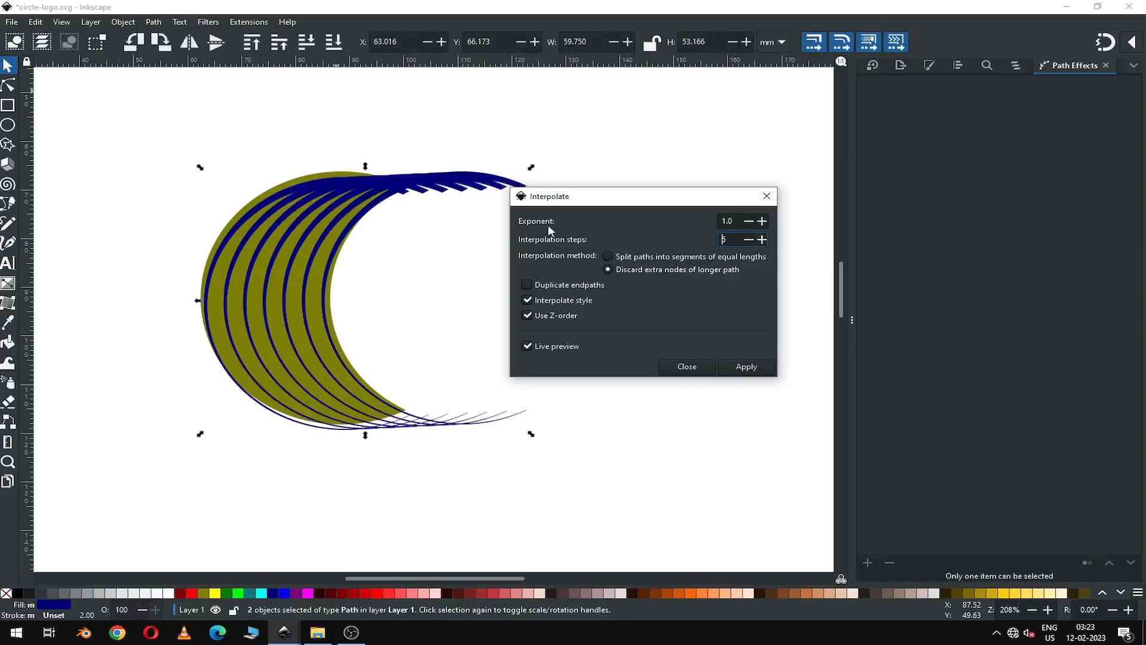
{"action": "left_click", "coordinate": [757, 369]}
{"action": "left_click", "coordinate": [687, 366]}
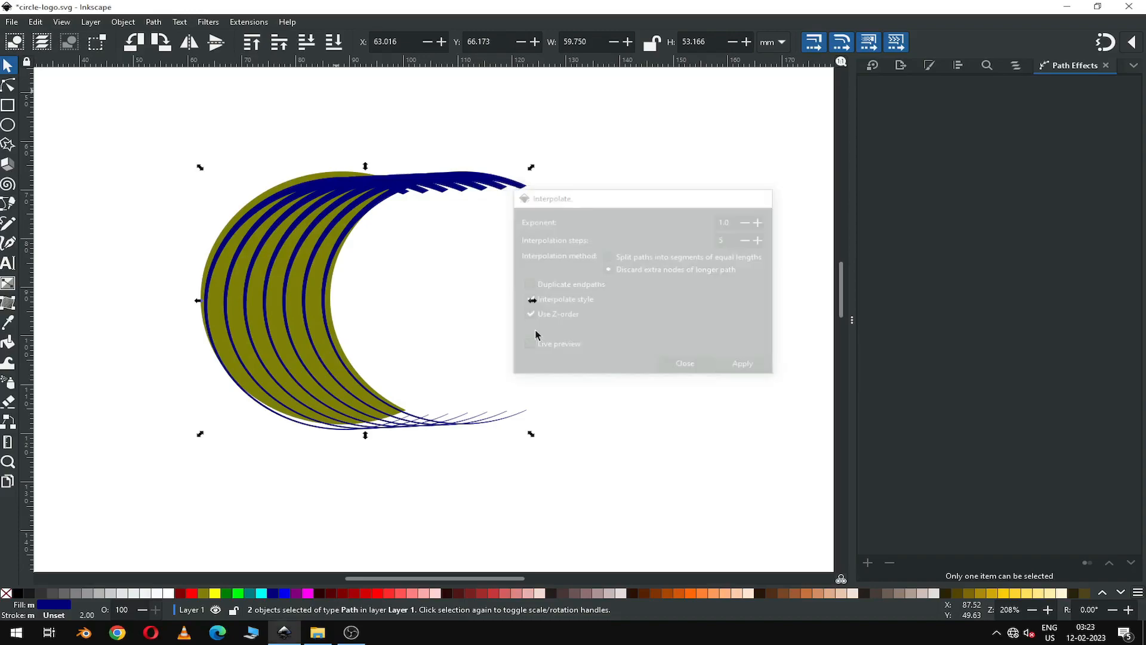
{"action": "left_click_drag", "start_coordinate": [366, 168], "coordinate": [367, 162]}
{"action": "key", "text": "ctrl+z"}
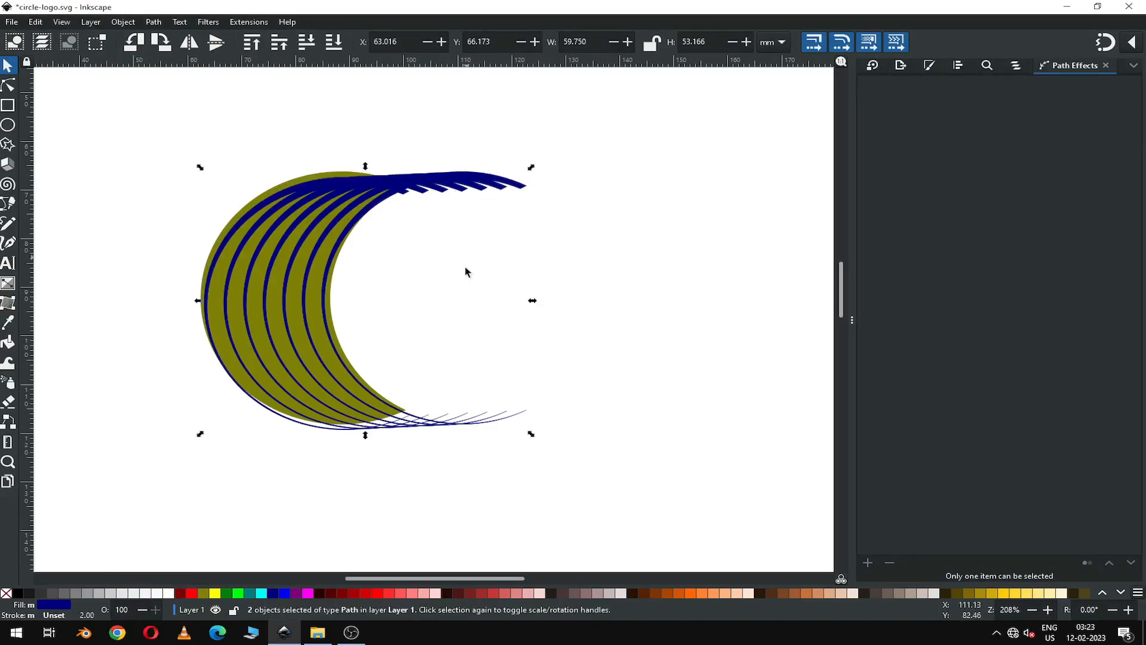
- Select all the dark blue arcs without the olive crescent and stretch them upward to a height of about 55.7 mm
{"action": "left_click", "coordinate": [460, 271]}
{"action": "left_click_drag", "start_coordinate": [615, 458], "coordinate": [145, 173]}
{"action": "left_click", "coordinate": [523, 189]}
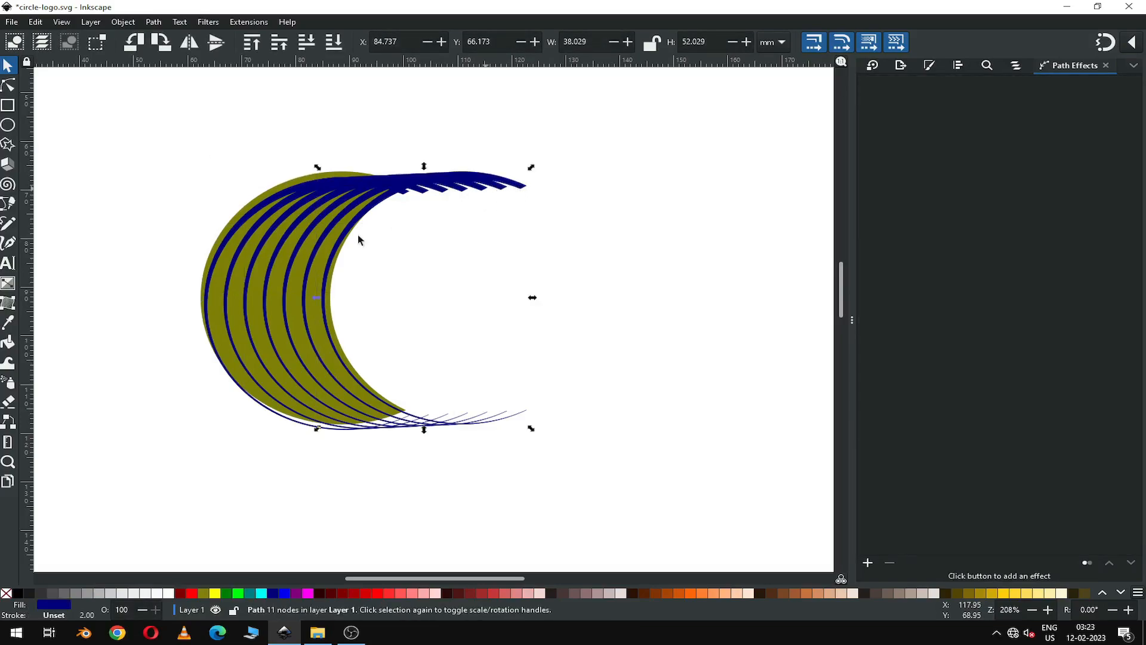
{"action": "left_click", "coordinate": [273, 416], "text": "shift"}
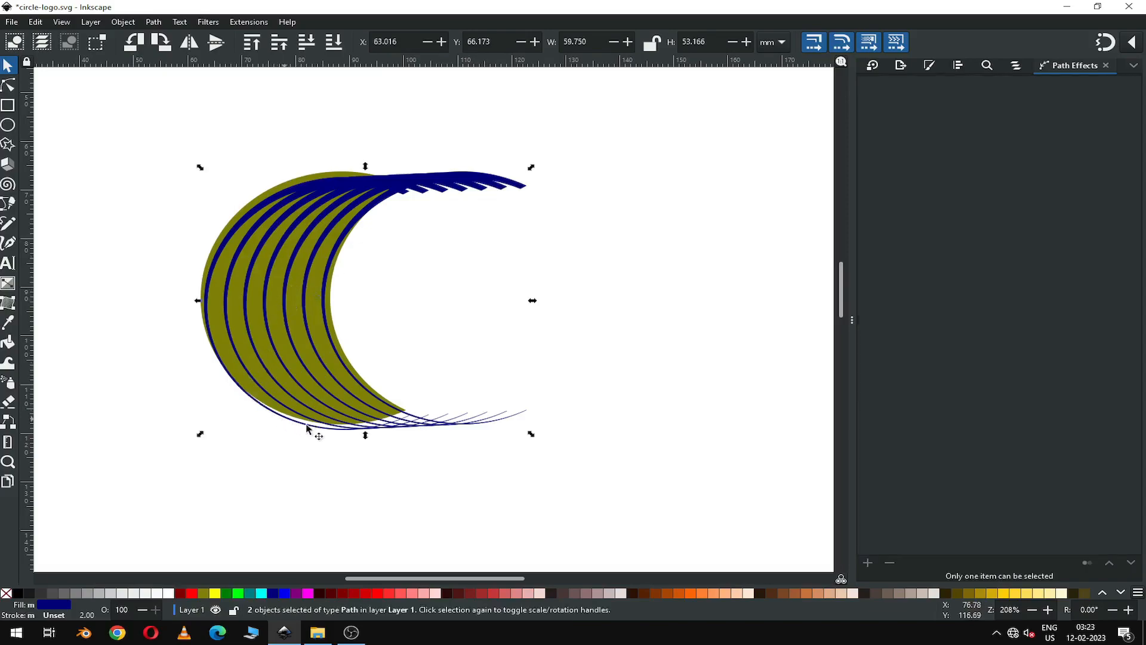
{"action": "left_click", "coordinate": [348, 194], "text": "shift"}
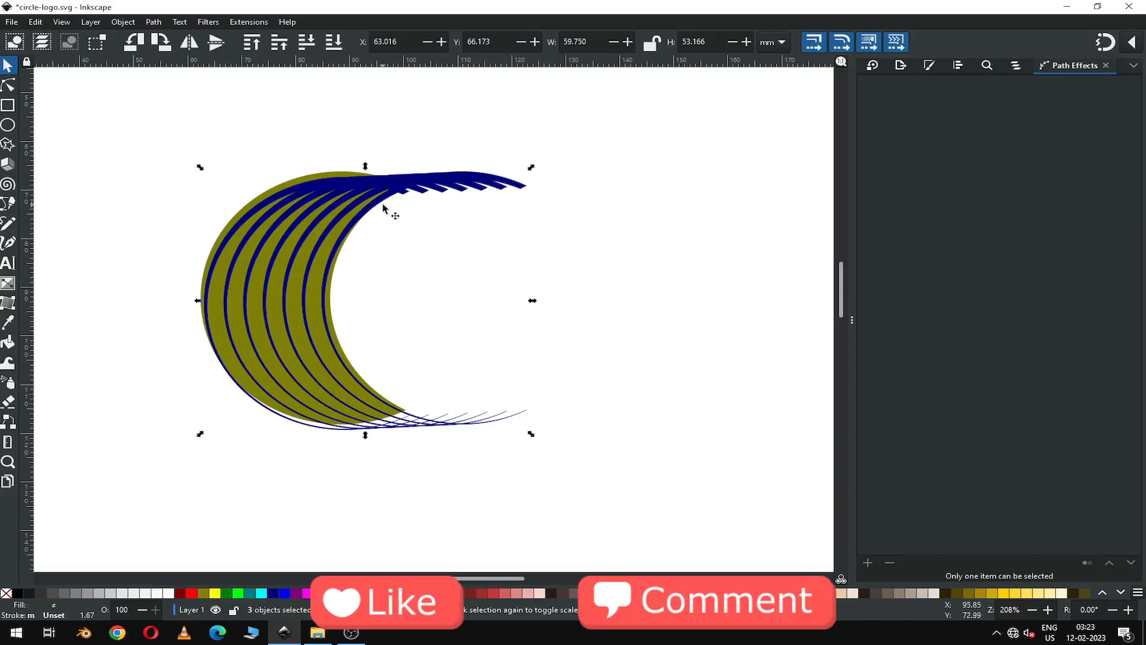
{"action": "left_click_drag", "start_coordinate": [379, 184], "coordinate": [457, 255]}
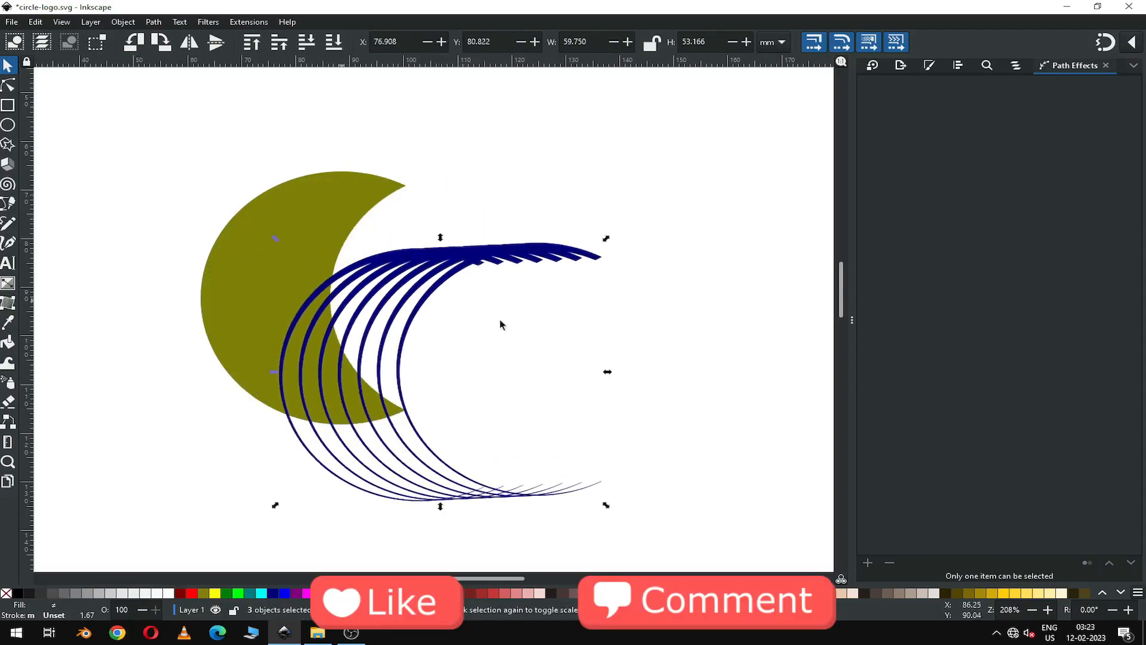
{"action": "key", "text": "ctrl+z"}
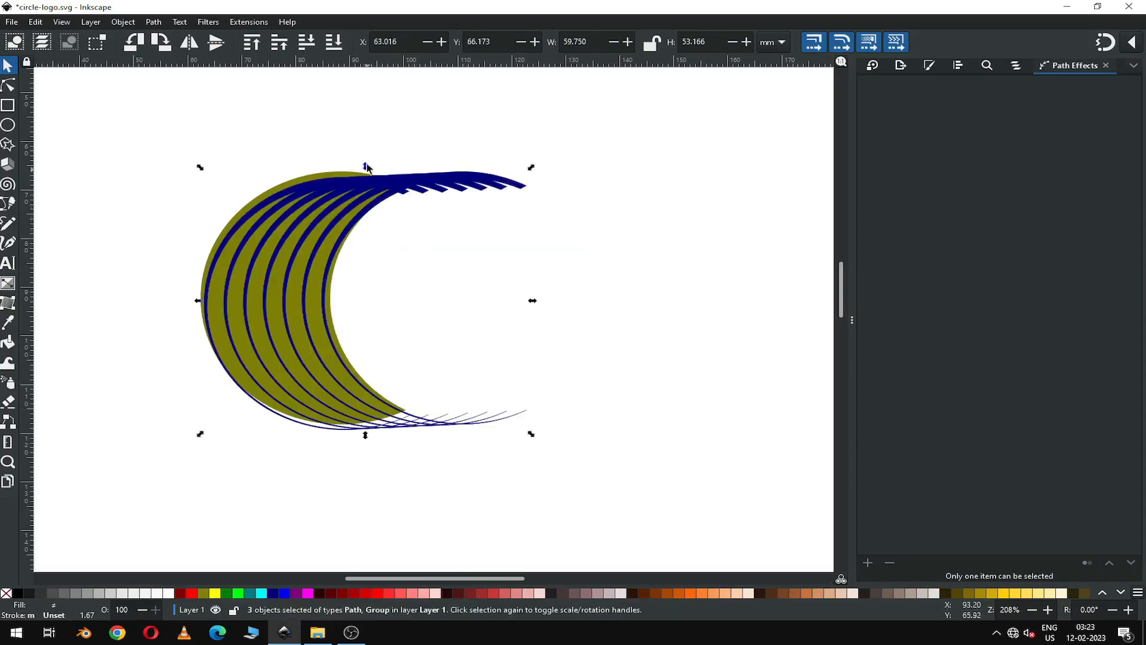
{"action": "left_click_drag", "start_coordinate": [366, 169], "coordinate": [367, 163]}
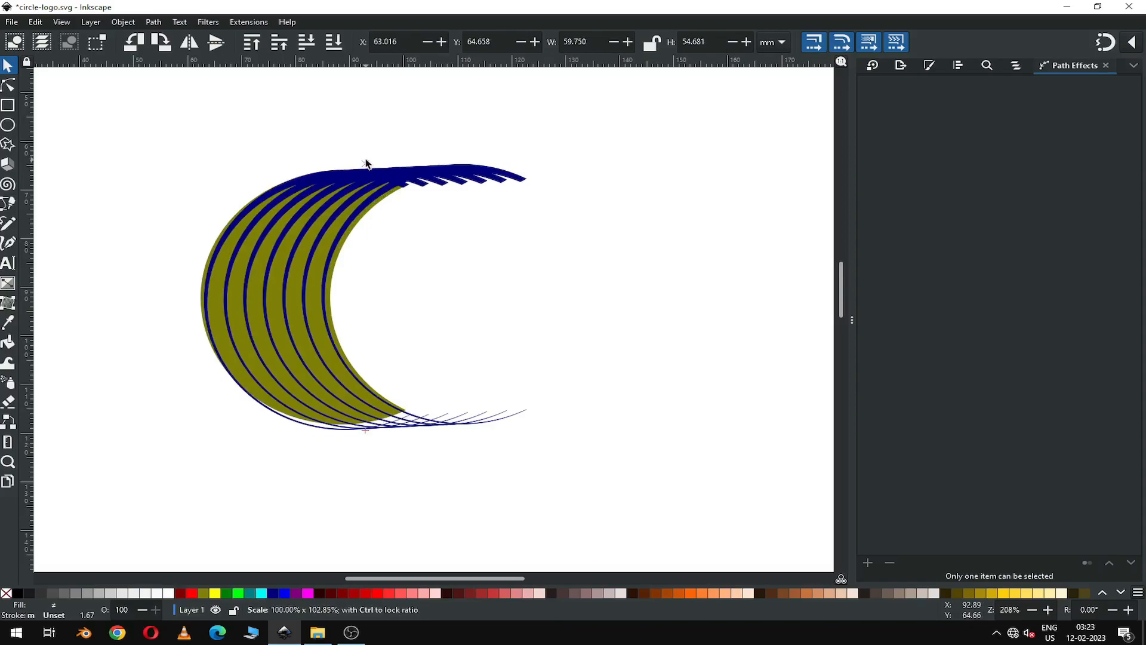
{"action": "left_click_drag", "start_coordinate": [365, 164], "coordinate": [366, 164]}
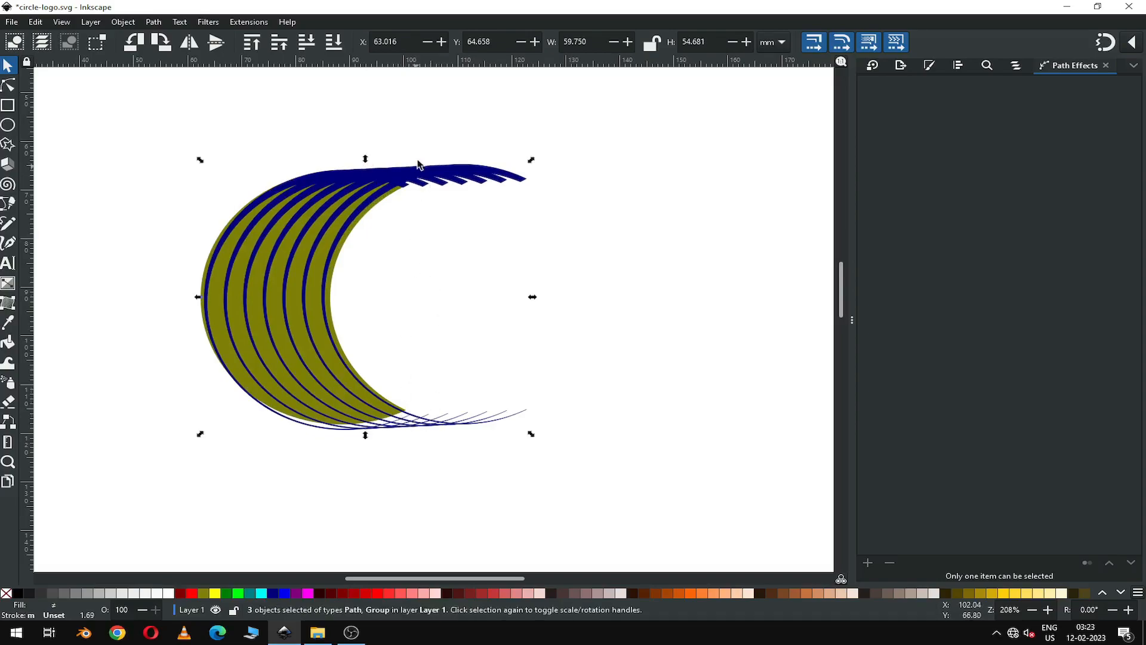
{"action": "left_click_drag", "start_coordinate": [366, 157], "coordinate": [366, 153]}
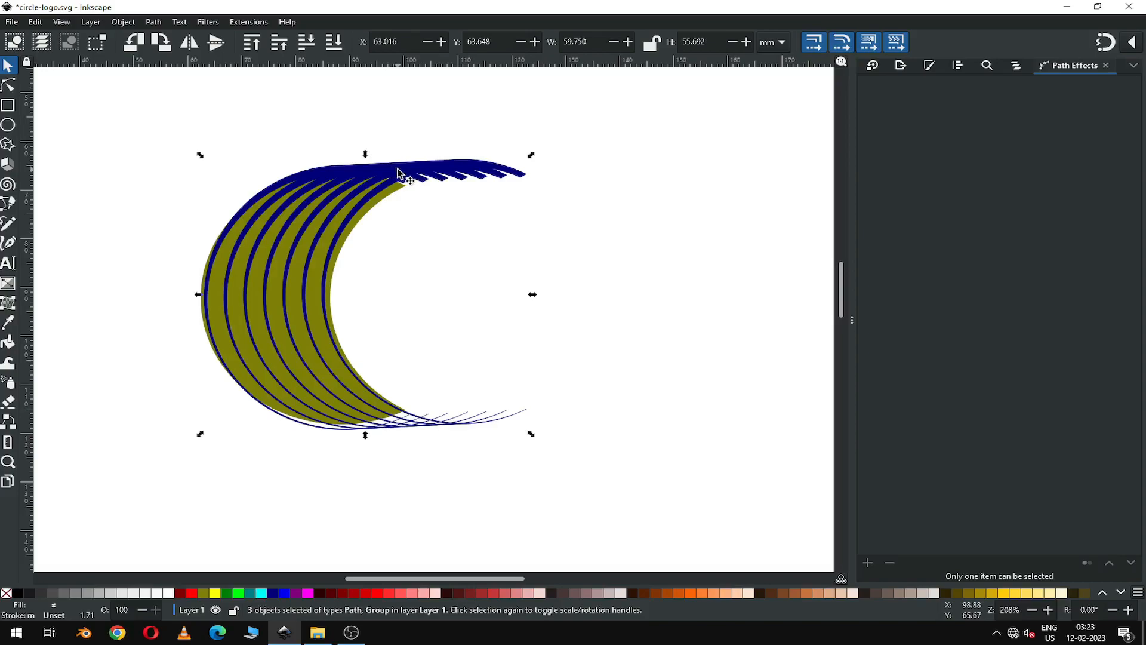
- Adjust the selected arcs to about X 63.6 mm, Y 63.4 mm, with a width of about 58.2 mm and height of about 56.3 mm
{"action": "left_click_drag", "start_coordinate": [402, 175], "coordinate": [438, 179]}
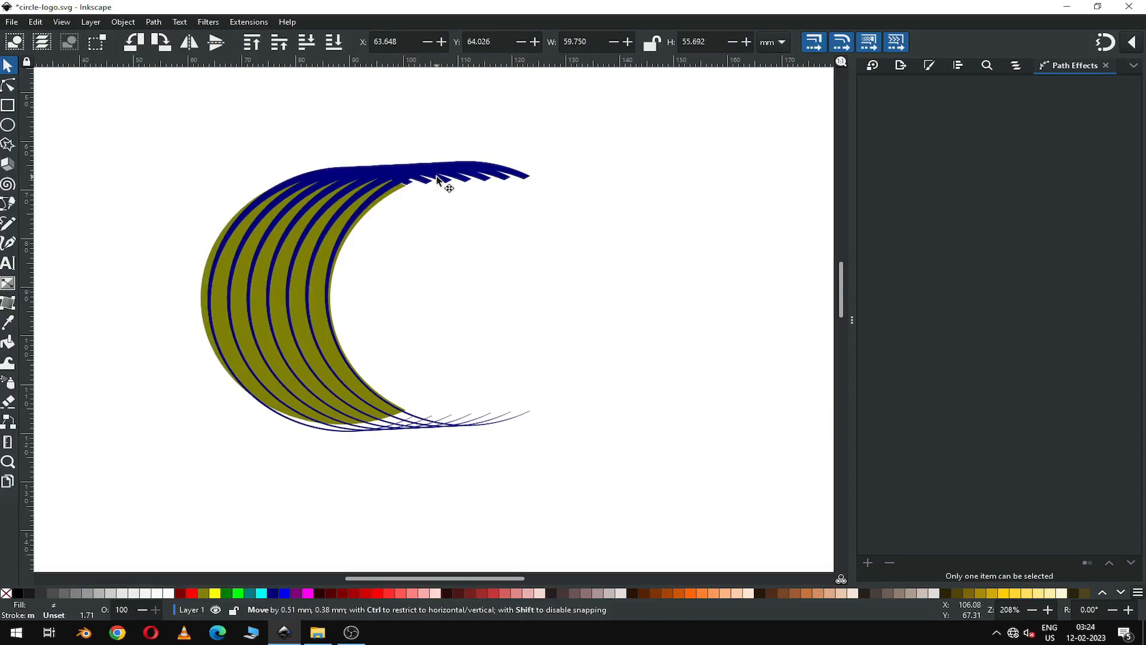
{"action": "left_click_drag", "start_coordinate": [438, 179], "coordinate": [438, 179]}
{"action": "left_click_drag", "start_coordinate": [532, 298], "coordinate": [528, 298]}
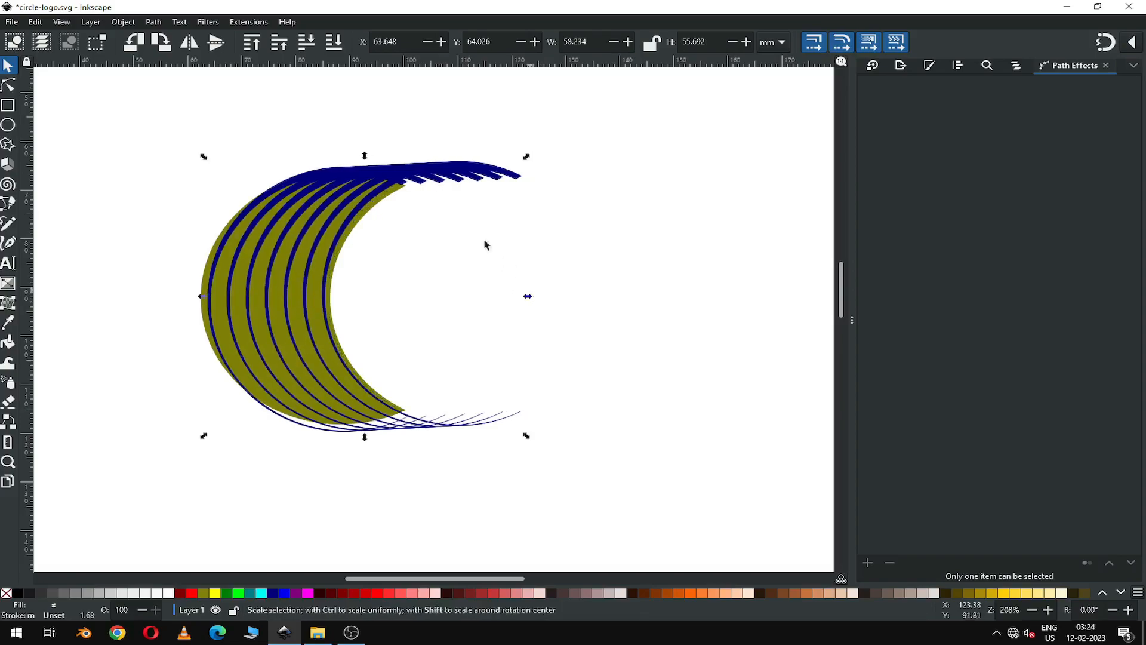
{"action": "left_click_drag", "start_coordinate": [366, 156], "coordinate": [366, 154]}
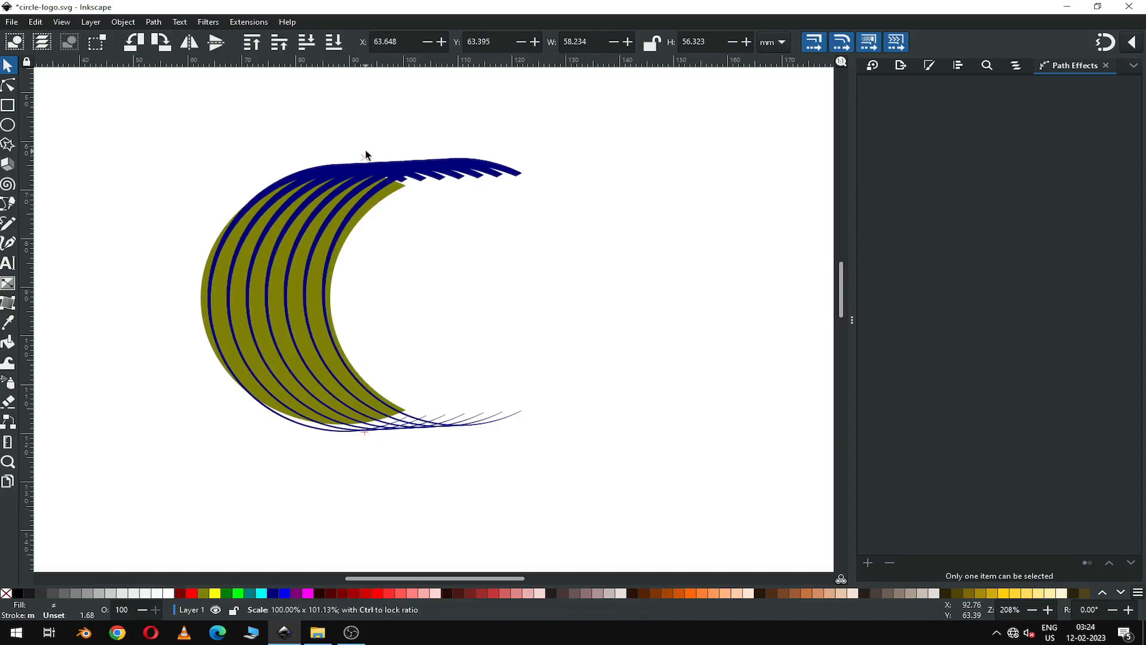
{"action": "left_click_drag", "start_coordinate": [366, 154], "coordinate": [365, 154]}
{"action": "left_click", "coordinate": [440, 387]}
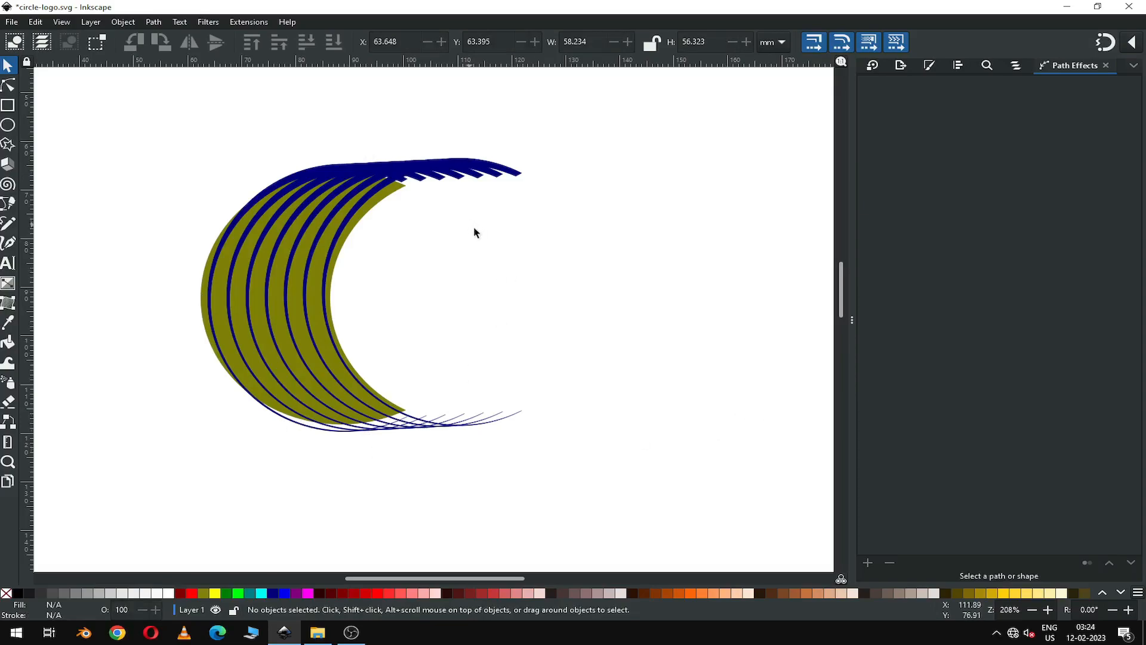
- Ungroup the interpolated arcs into separate paths
{"action": "left_click_drag", "start_coordinate": [173, 116], "coordinate": [607, 470]}
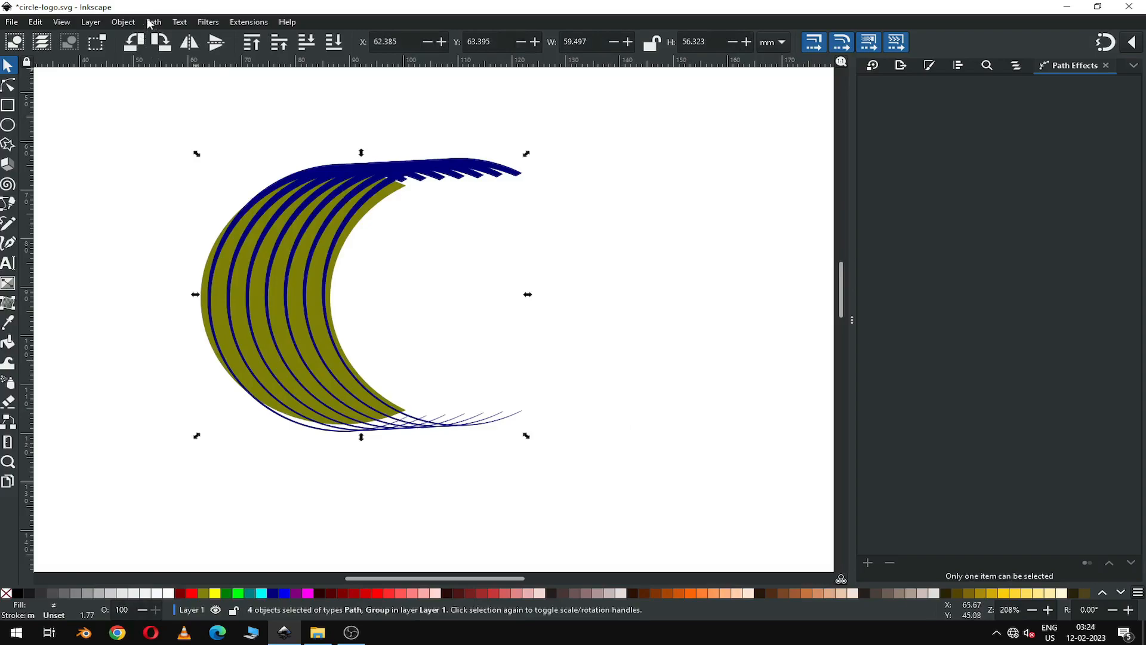
{"action": "left_click", "coordinate": [123, 22]}
{"action": "left_click", "coordinate": [134, 146]}
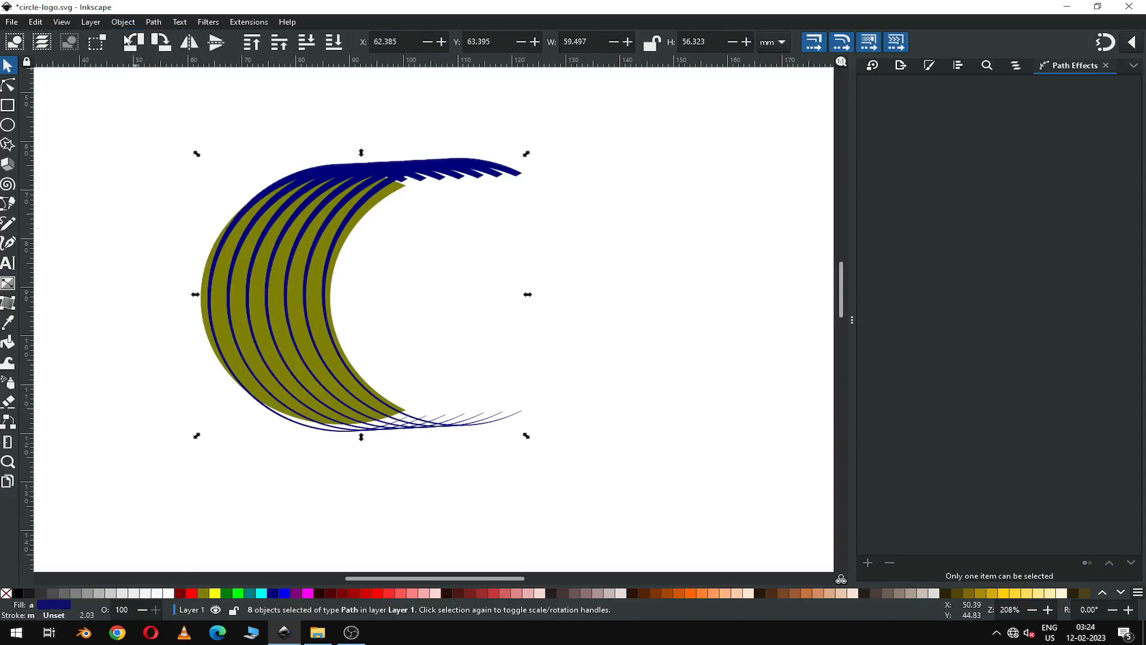
- Fill the innermost arc with red and unite it with the two neighbouring dark blue arcs using Union
{"action": "left_click", "coordinate": [529, 215]}
{"action": "left_click", "coordinate": [524, 176]}
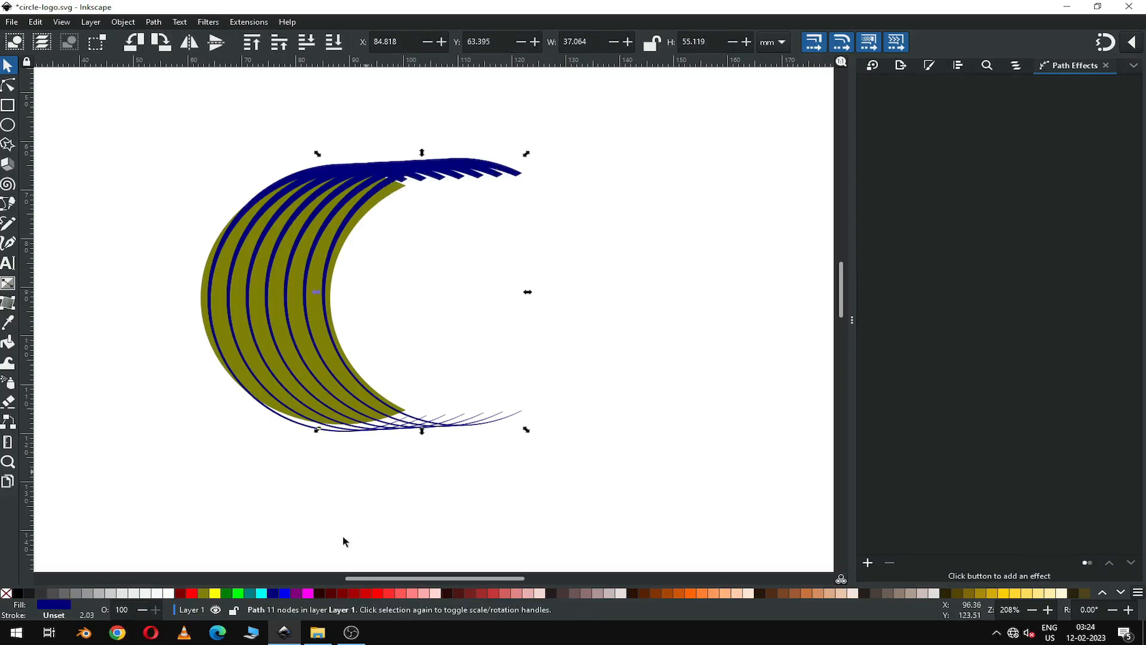
{"action": "left_click", "coordinate": [365, 594]}
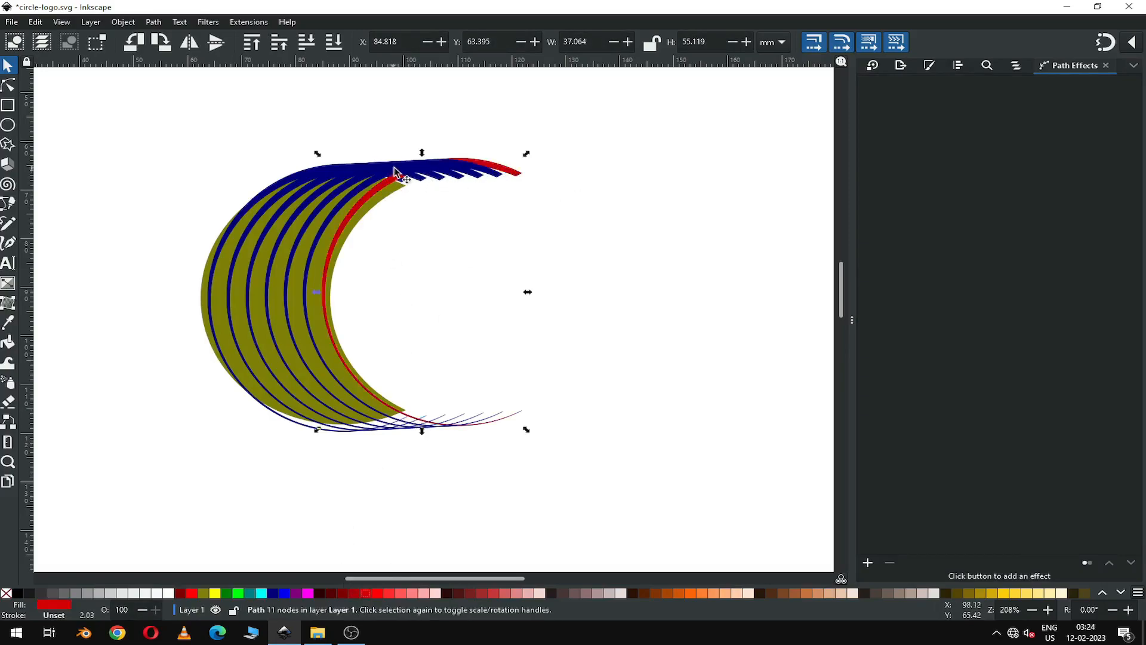
{"action": "left_click", "coordinate": [373, 170], "text": "shift"}
{"action": "left_click", "coordinate": [439, 165], "text": "shift"}
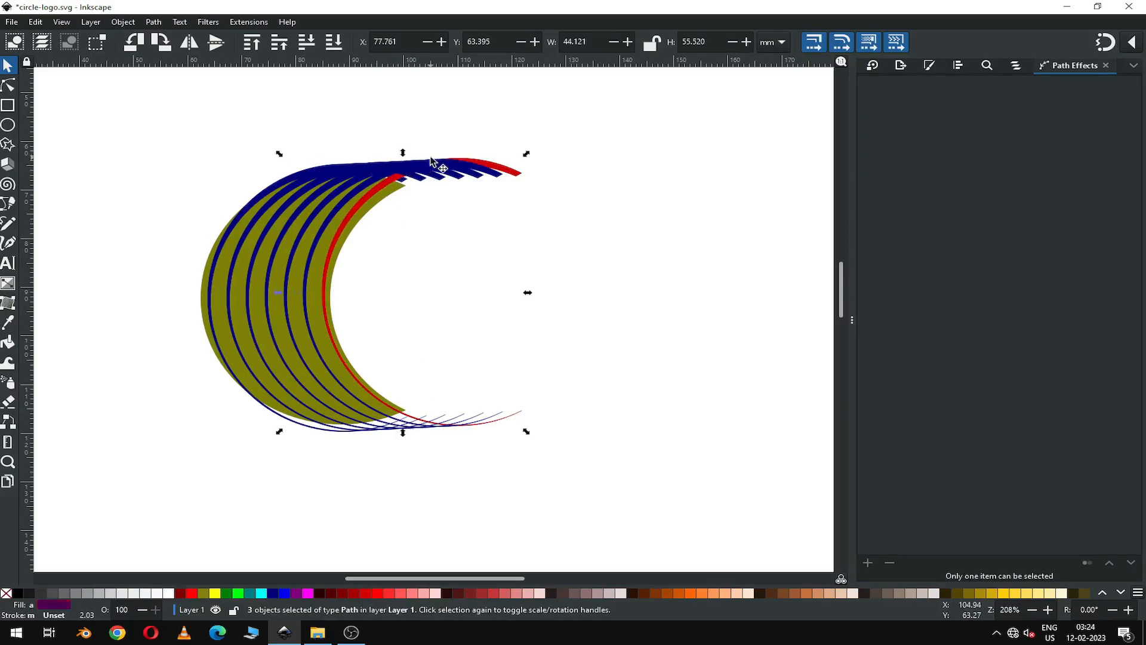
{"action": "left_click", "coordinate": [154, 23]}
{"action": "left_click", "coordinate": [173, 84]}
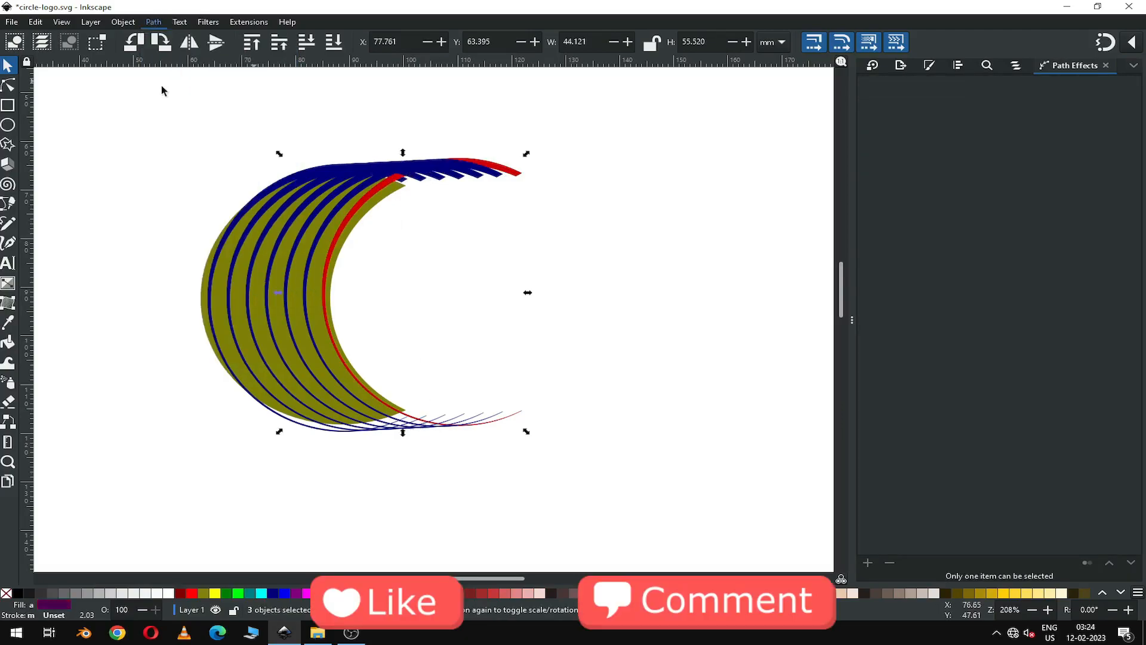
- Unite the red arcs with the next three dark blue arcs, leaving out only the outermost arc
{"action": "left_click", "coordinate": [459, 180], "text": "shift"}
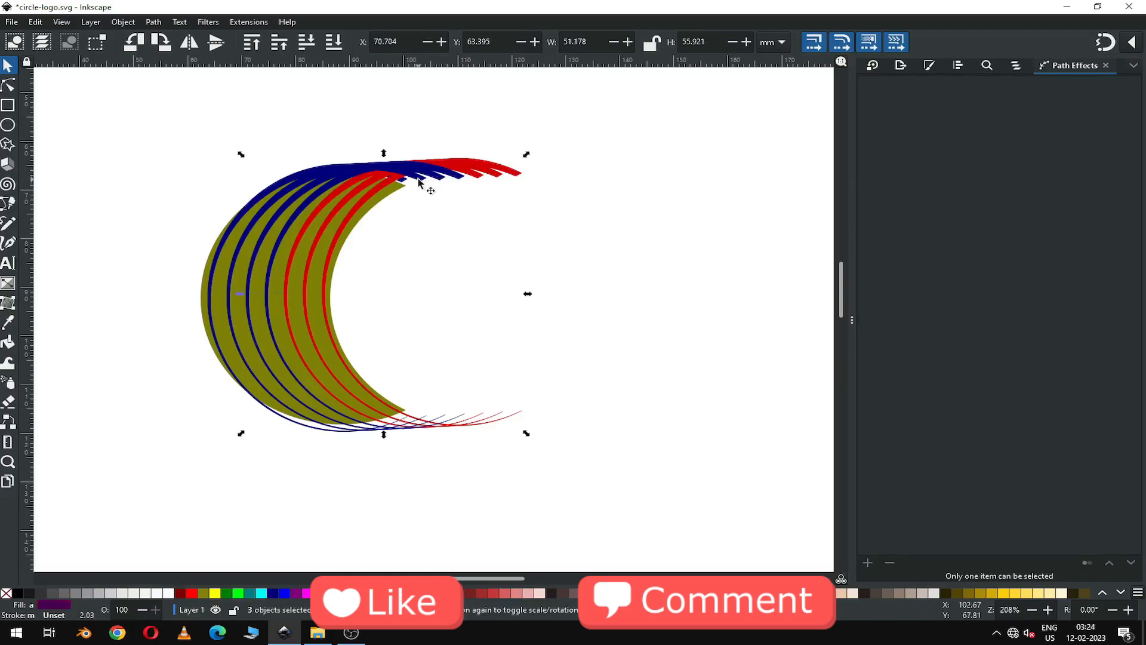
{"action": "left_click", "coordinate": [425, 185], "text": "shift"}
{"action": "left_click", "coordinate": [154, 23]}
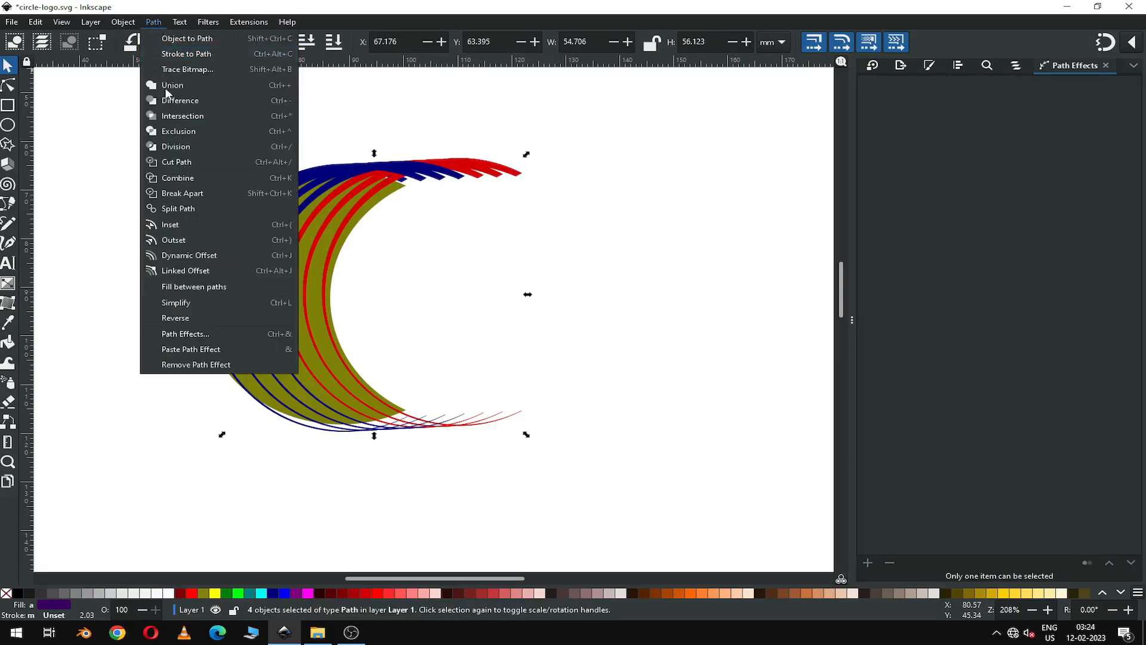
{"action": "left_click", "coordinate": [177, 178]}
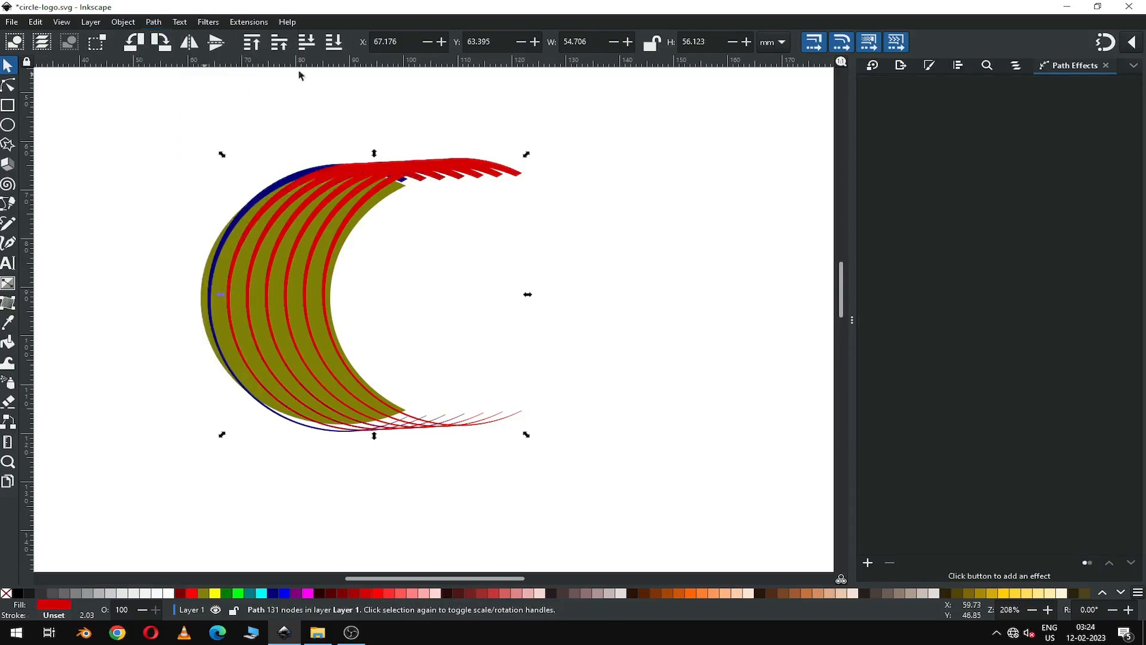
- Unite the red shape with the outermost dark blue arc using Union
{"action": "left_click", "coordinate": [306, 179]}
{"action": "left_click", "coordinate": [285, 171], "text": "shift"}
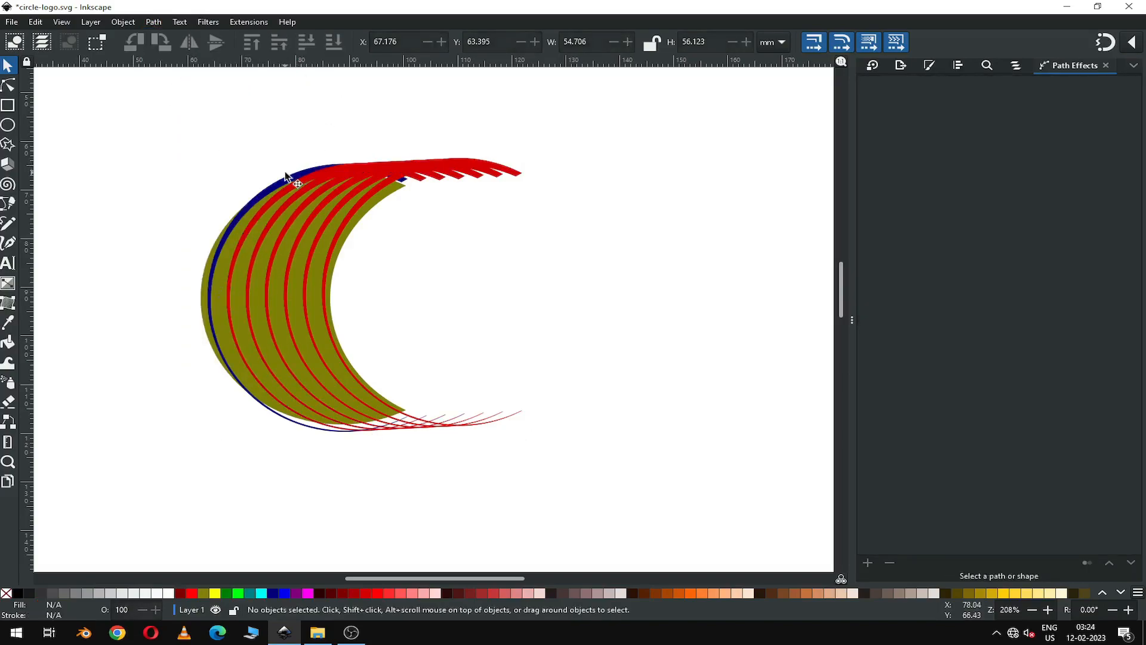
{"action": "left_click", "coordinate": [155, 22]}
{"action": "left_click", "coordinate": [158, 88]}
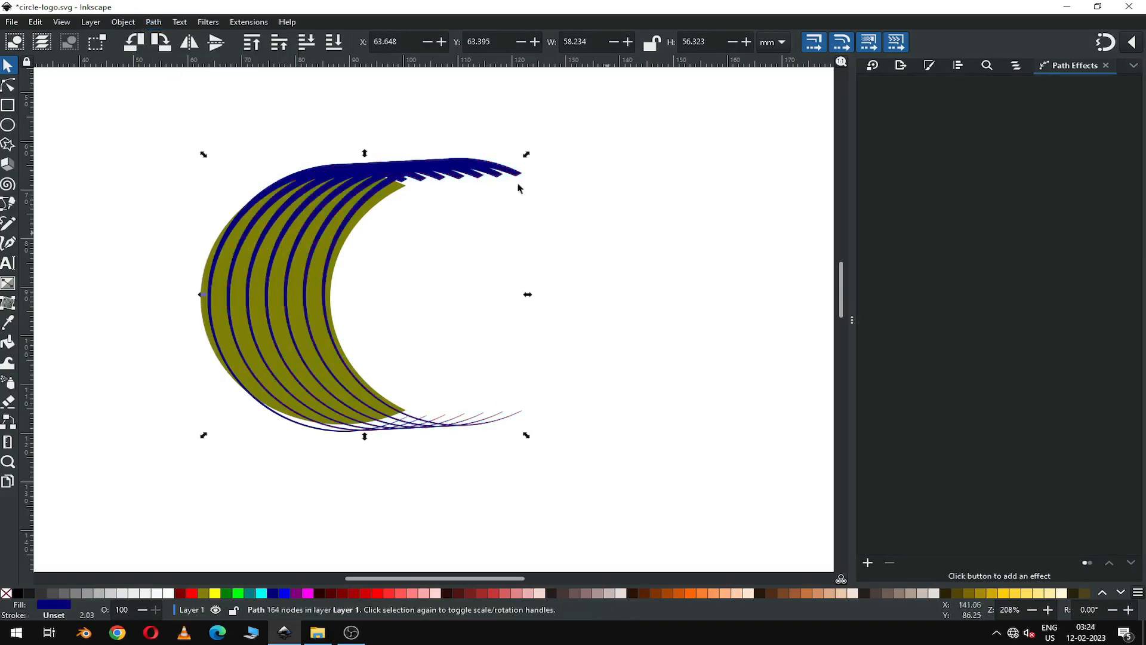
- Try moving the united arcs off the olive crescent and undo the move
{"action": "left_click", "coordinate": [459, 259]}
{"action": "left_click", "coordinate": [421, 171]}
{"action": "left_click_drag", "start_coordinate": [421, 173], "coordinate": [553, 187]}
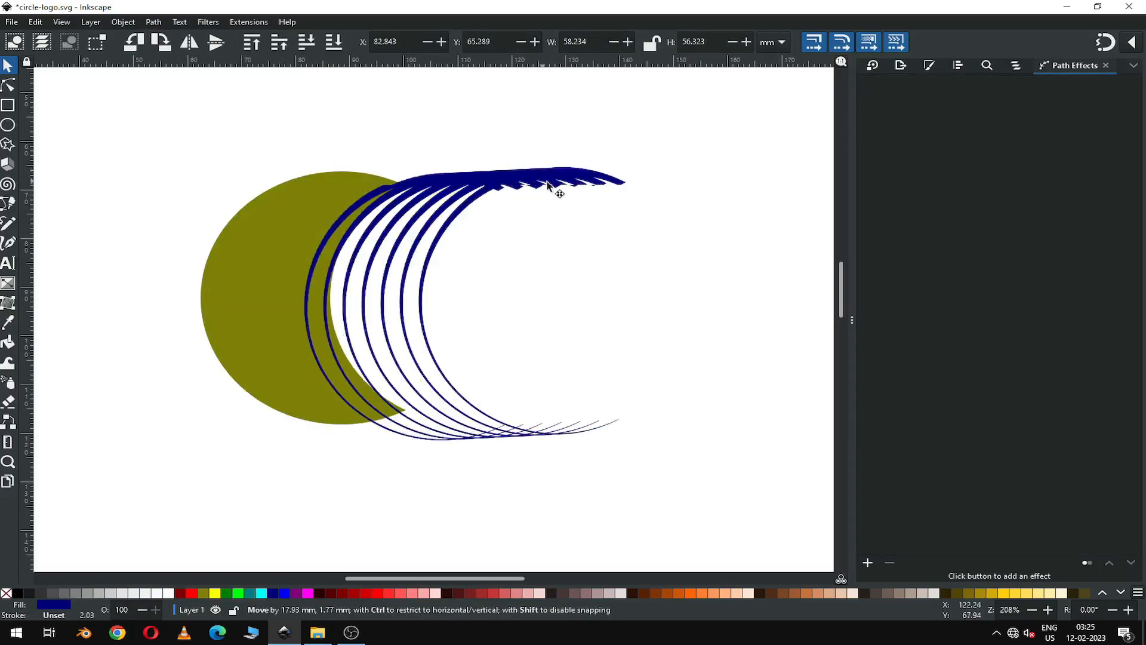
{"action": "key", "text": "ctrl+z"}
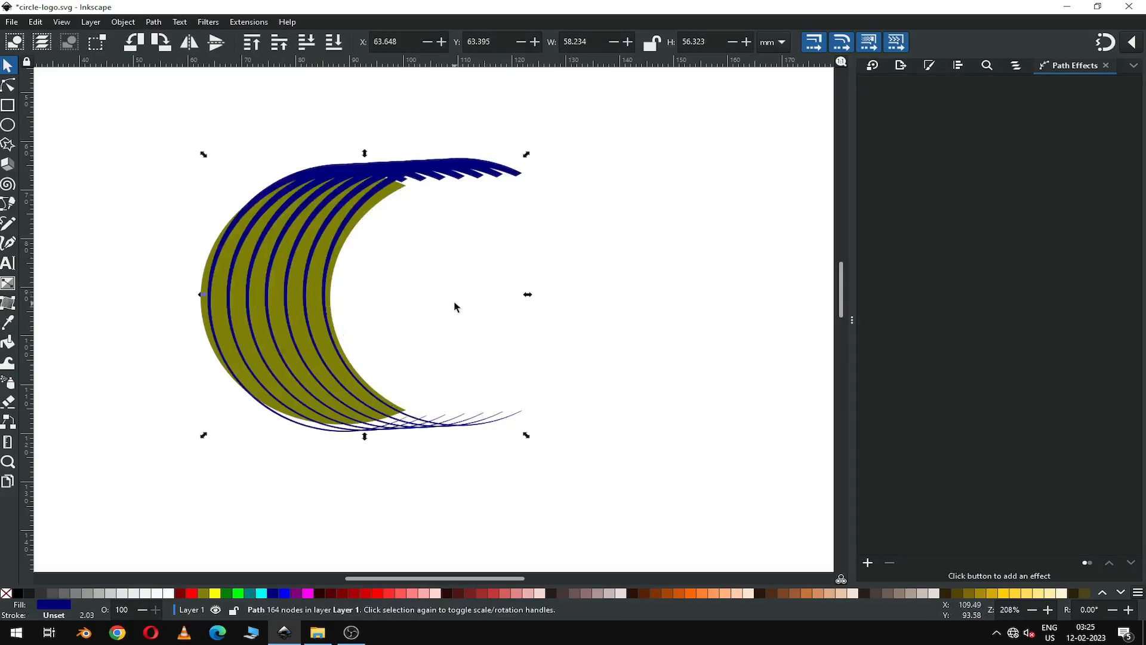
- Duplicate the olive crescent and trim the dark blue arcs to the copy's outline with Intersection
{"action": "right_click", "coordinate": [381, 200]}
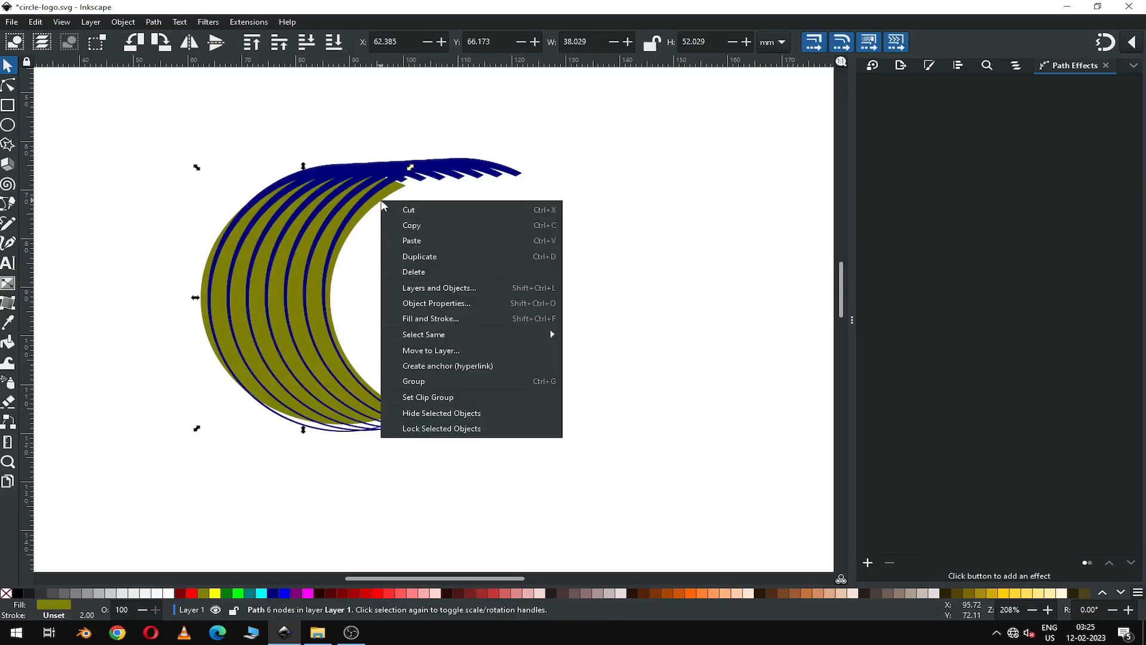
{"action": "left_click", "coordinate": [422, 258]}
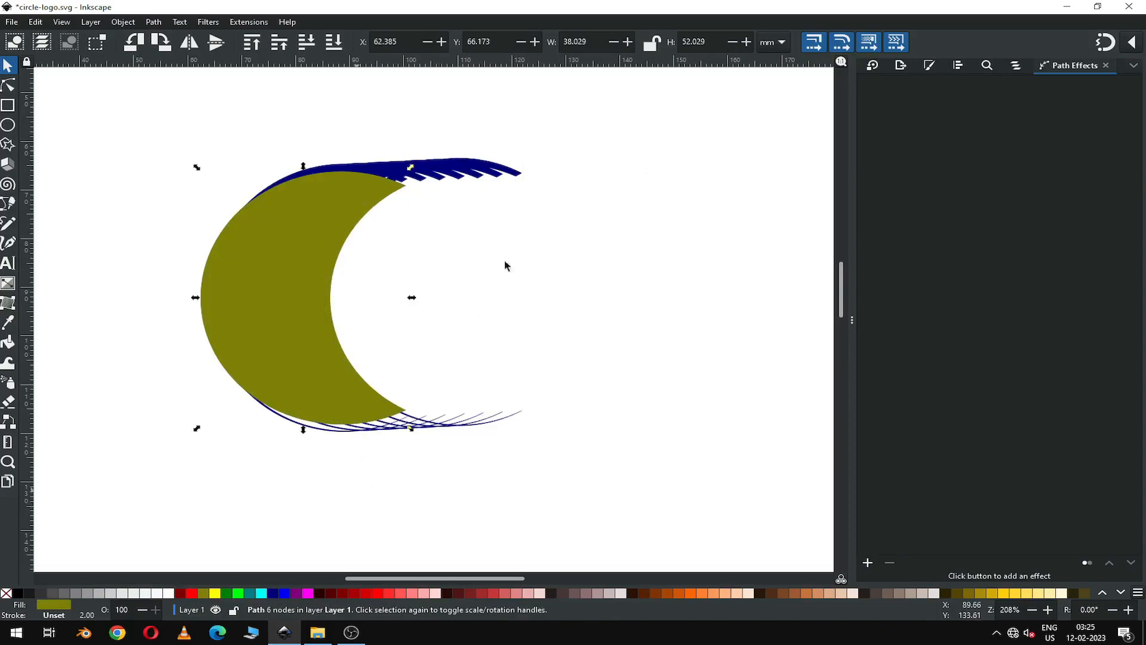
{"action": "left_click", "coordinate": [485, 176], "text": "shift"}
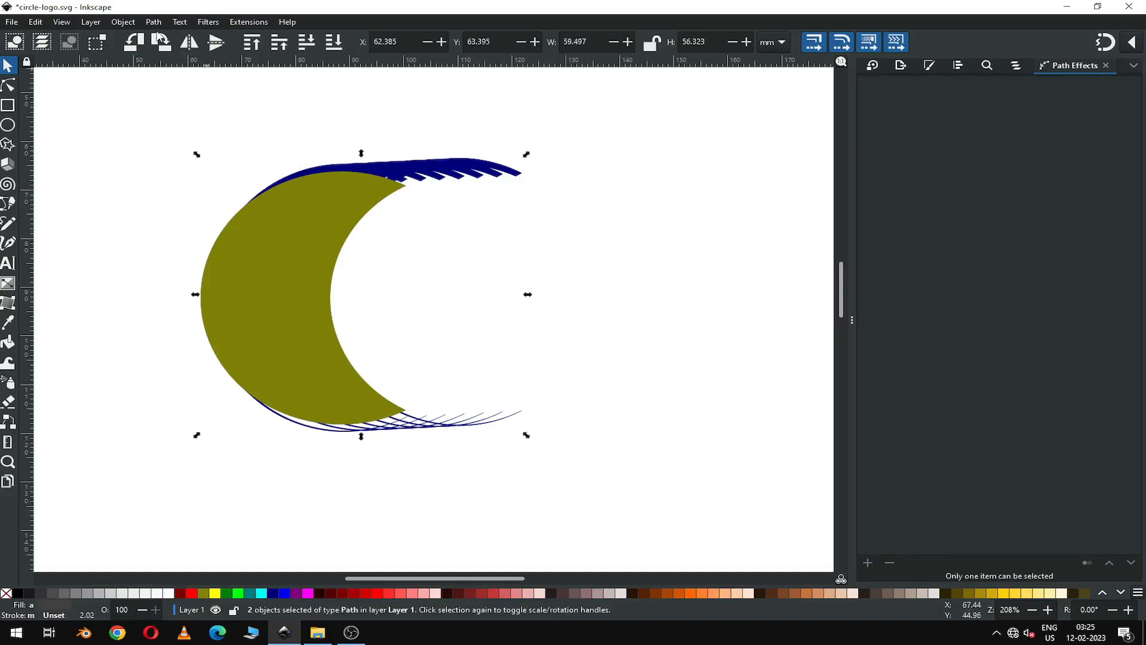
{"action": "left_click", "coordinate": [153, 23]}
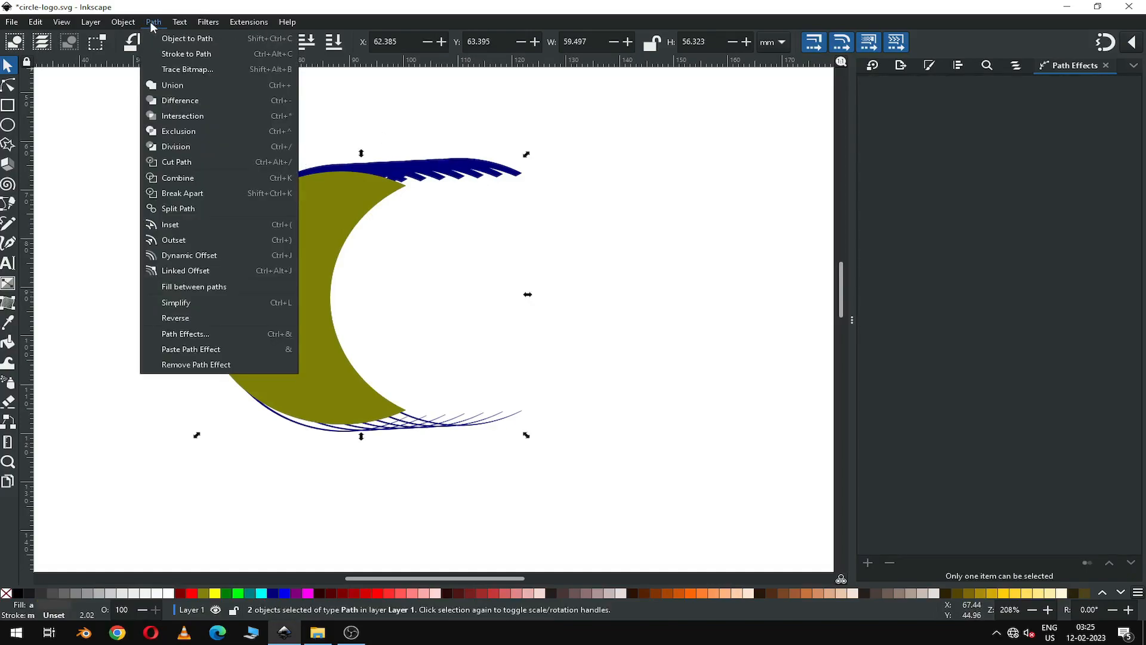
{"action": "left_click", "coordinate": [218, 117]}
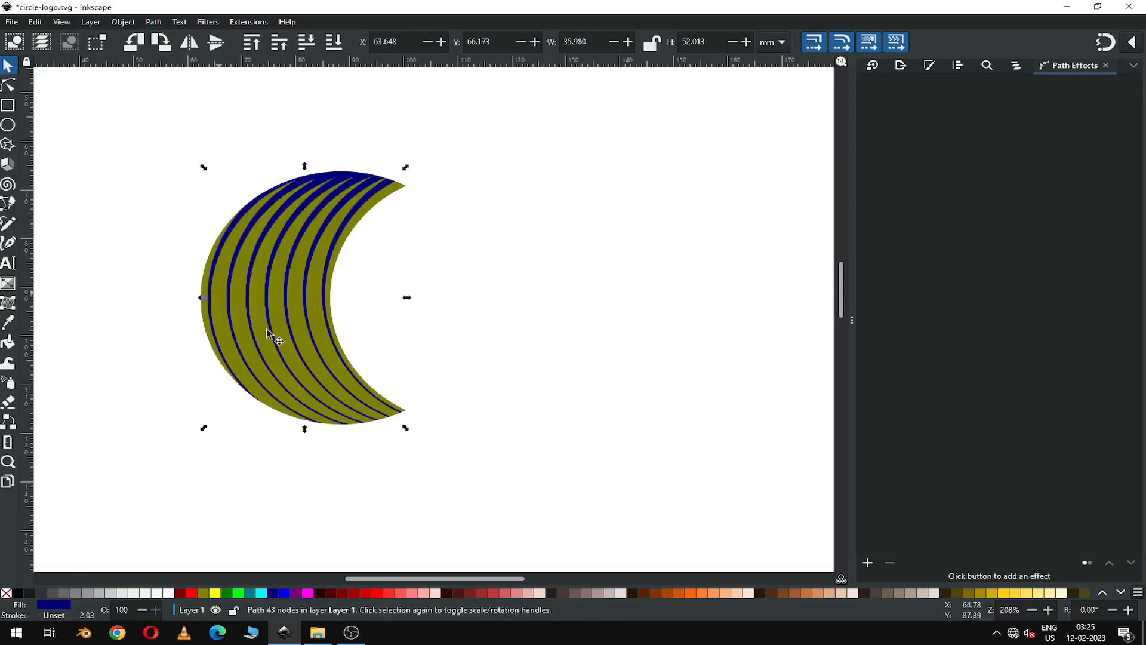
{"action": "left_click", "coordinate": [536, 277]}
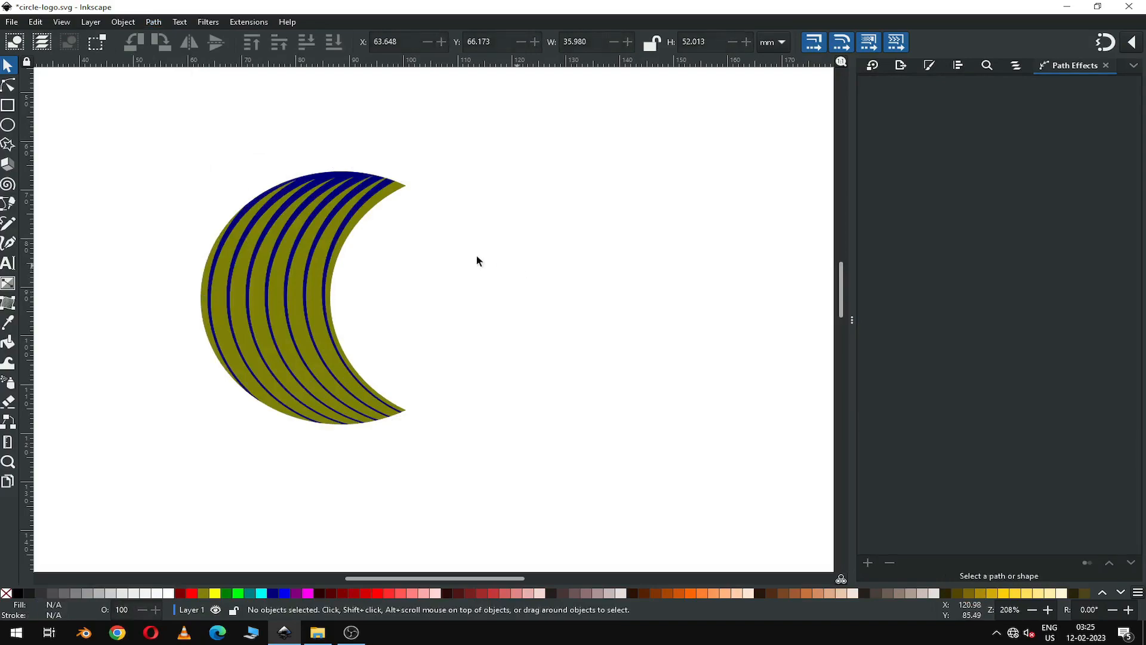
- Fill the olive crescent behind the arcs with pink #FF5599
{"action": "left_click", "coordinate": [401, 192]}
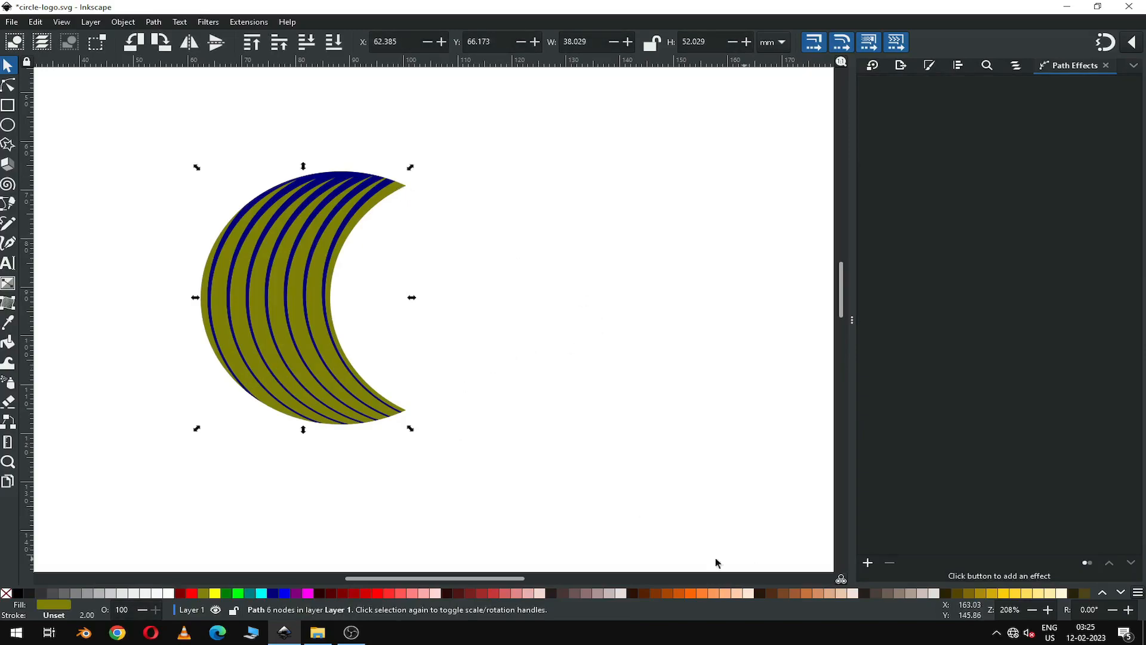
{"action": "left_click", "coordinate": [1121, 593]}
{"action": "left_click", "coordinate": [1122, 593]}
{"action": "left_click", "coordinate": [1122, 592]}
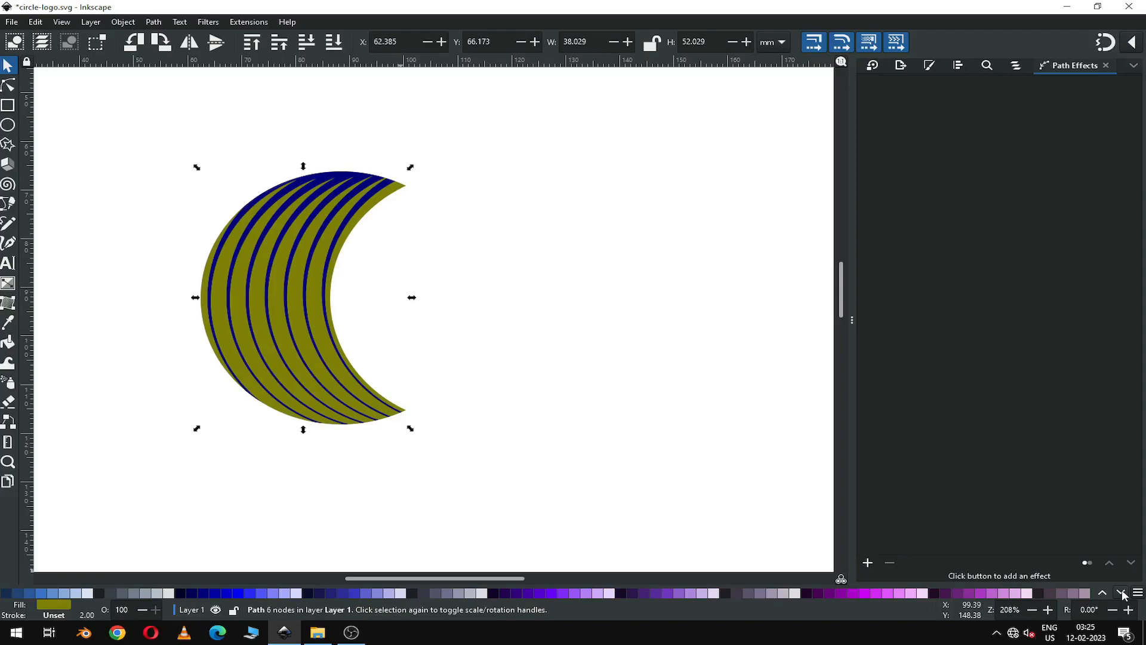
{"action": "left_click", "coordinate": [1121, 593]}
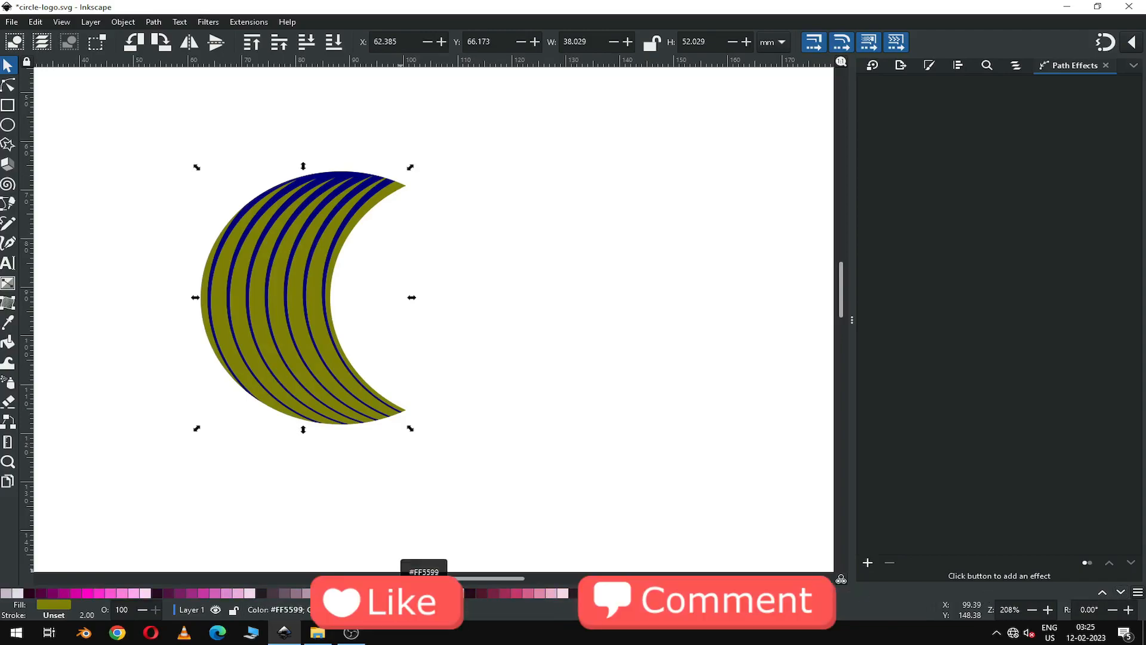
{"action": "left_click", "coordinate": [424, 593]}
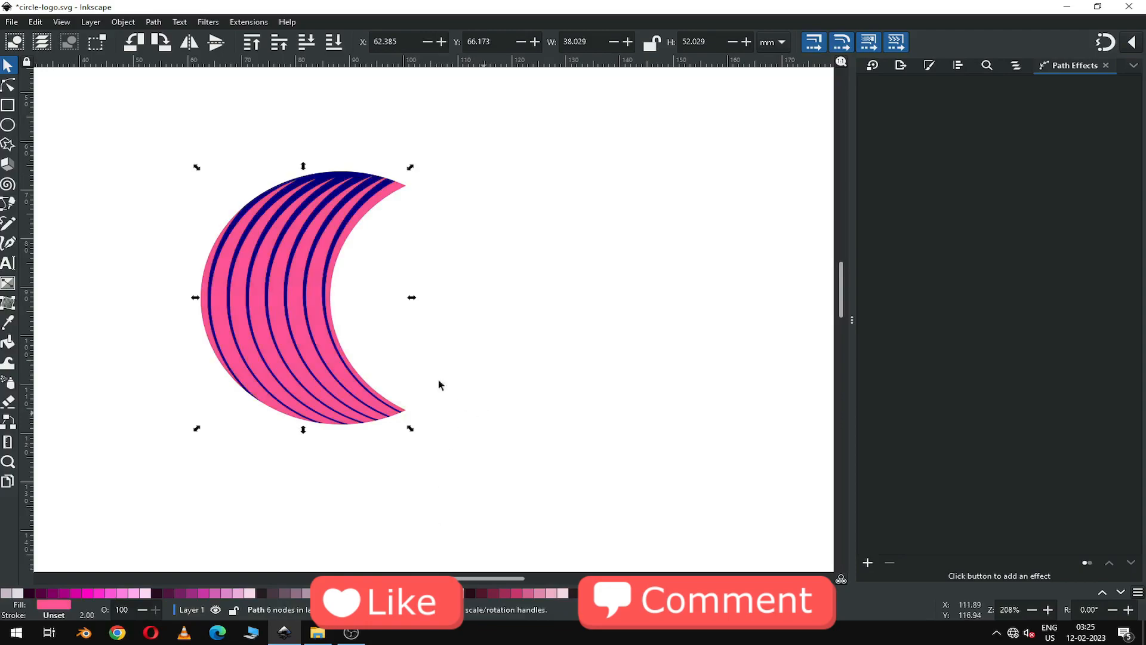
- Fill the dark blue arcs over the pink crescent with dark maroon #782144
{"action": "left_click", "coordinate": [378, 193]}
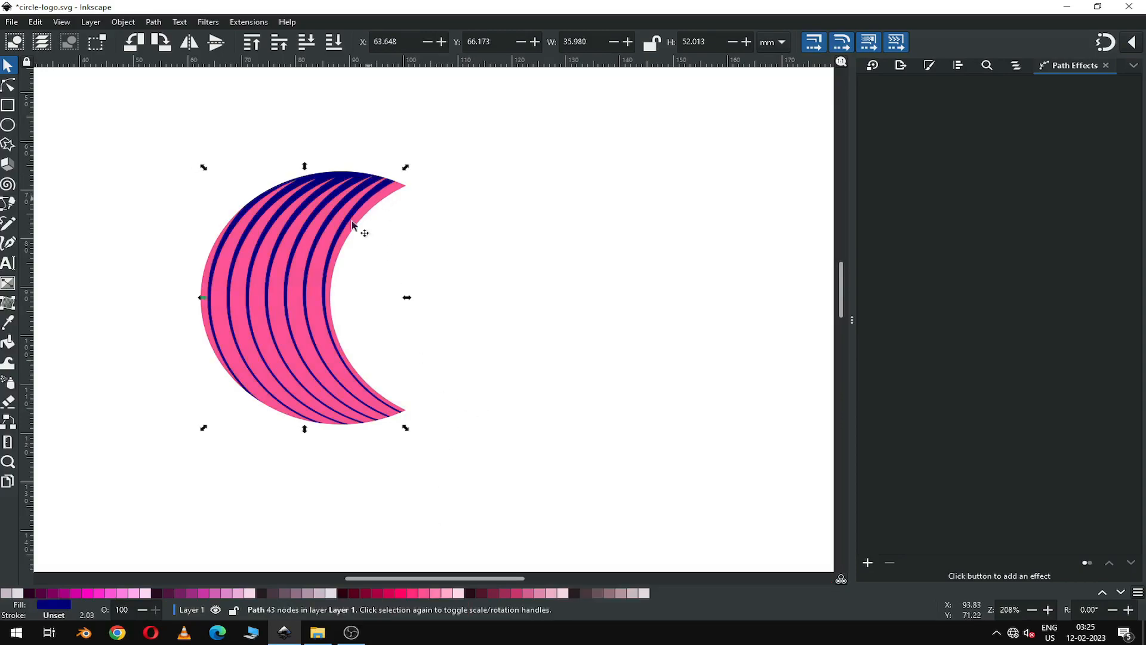
{"action": "left_click", "coordinate": [506, 592]}
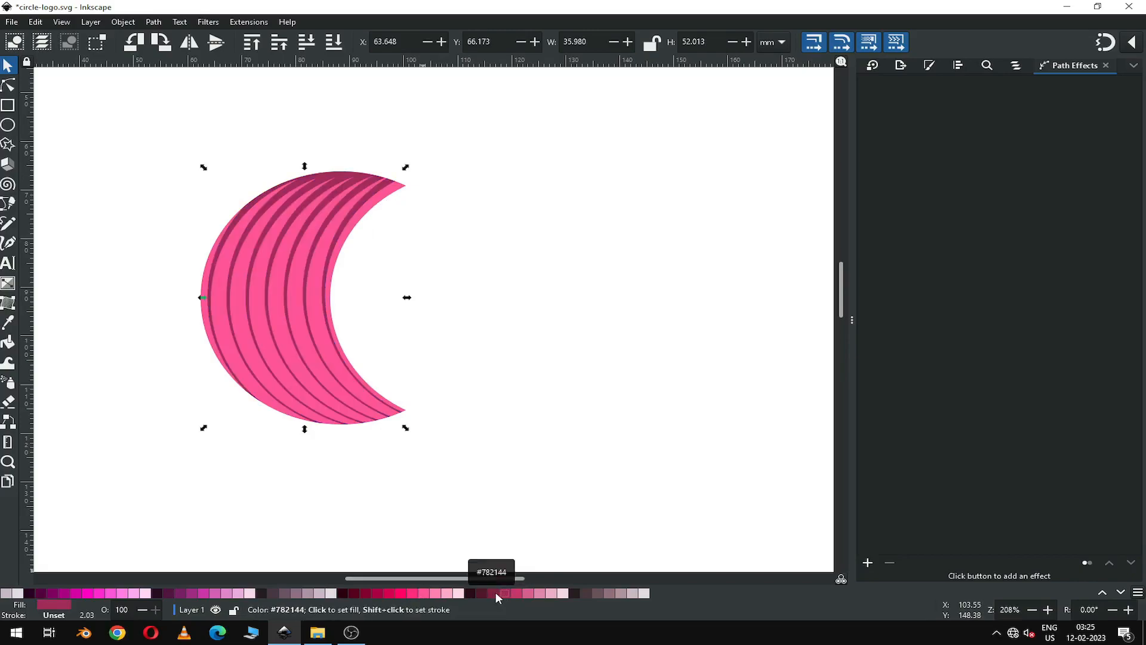
{"action": "left_click", "coordinate": [496, 592]}
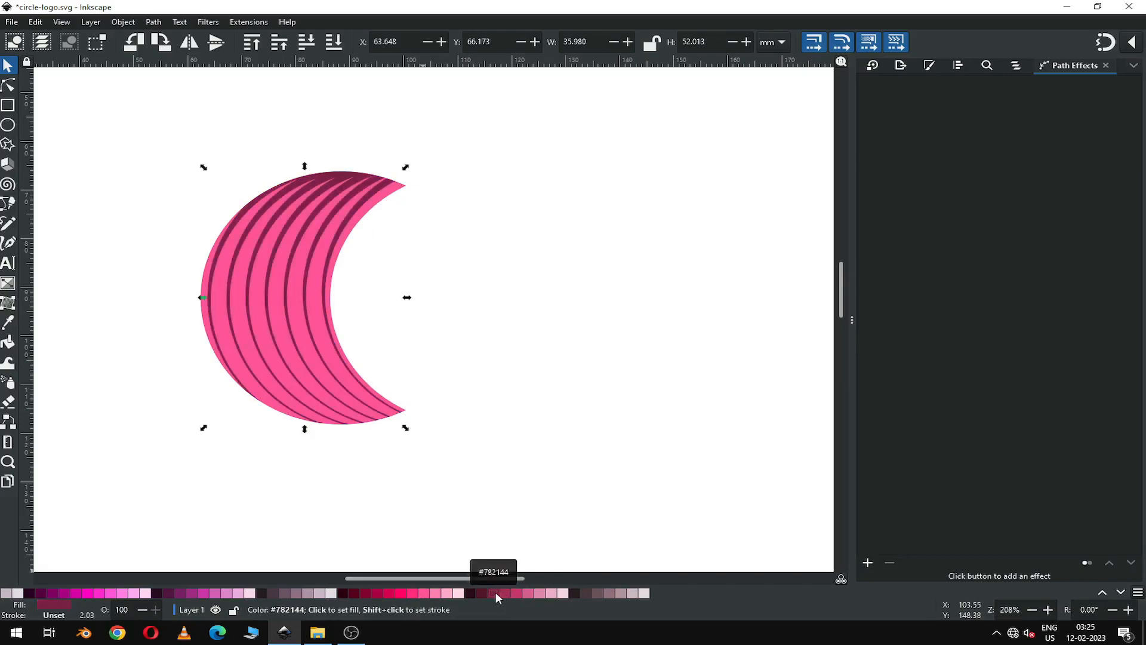
{"action": "left_click", "coordinate": [511, 373]}
- Group the pink crescent with its maroon arcs
{"action": "left_click_drag", "start_coordinate": [160, 142], "coordinate": [526, 456]}
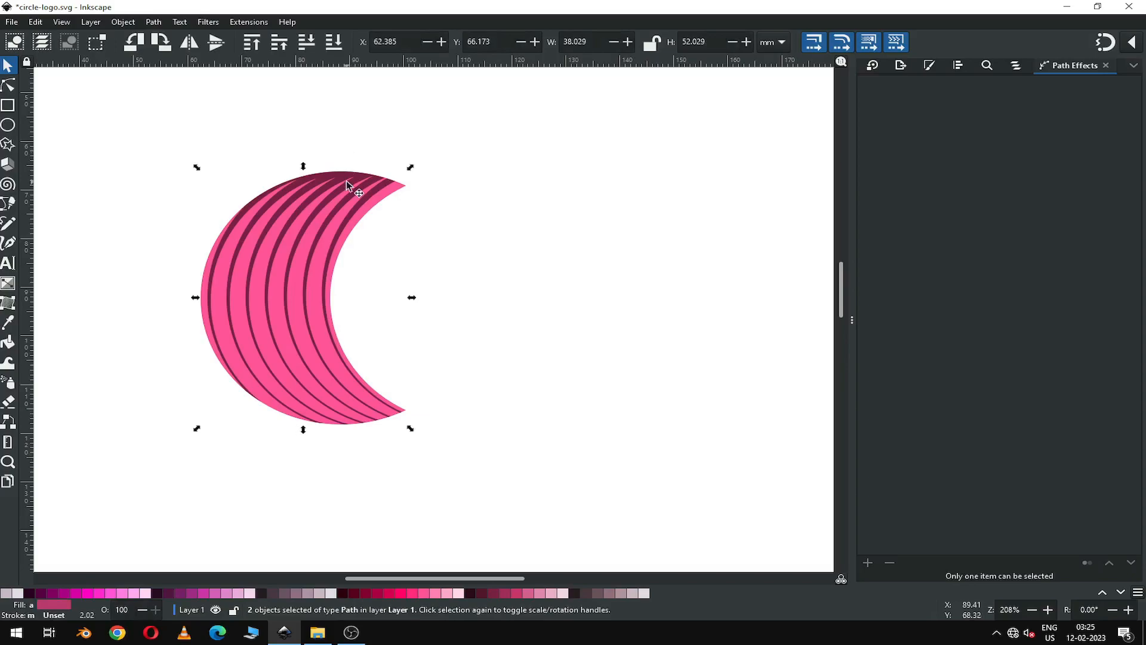
{"action": "right_click", "coordinate": [347, 180]}
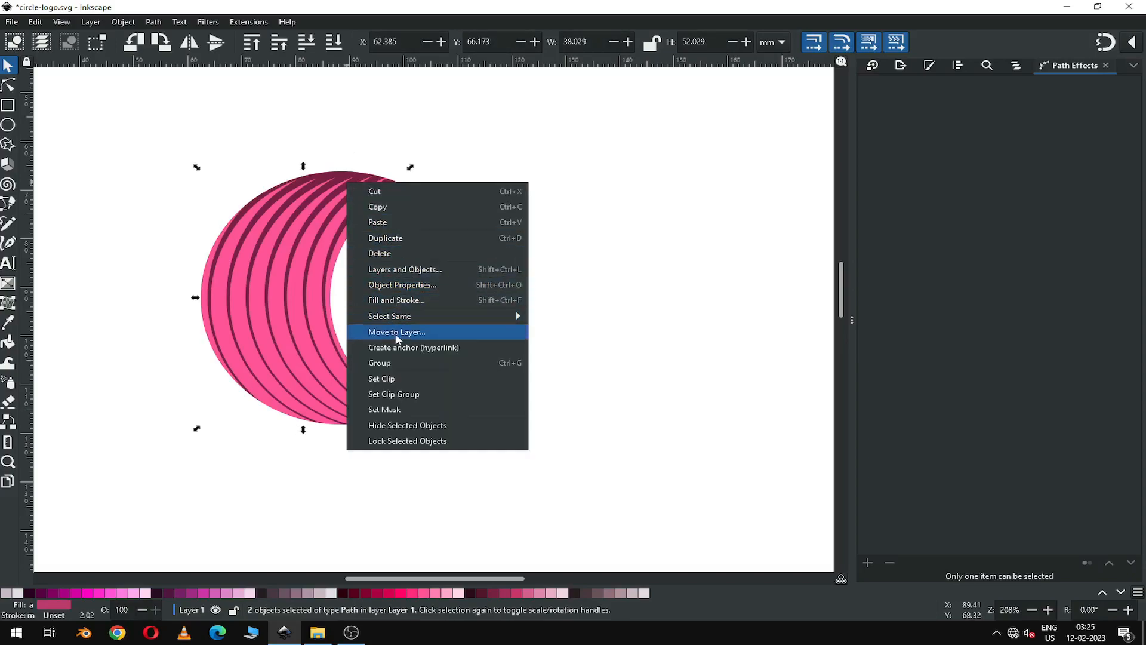
{"action": "left_click", "coordinate": [397, 362]}
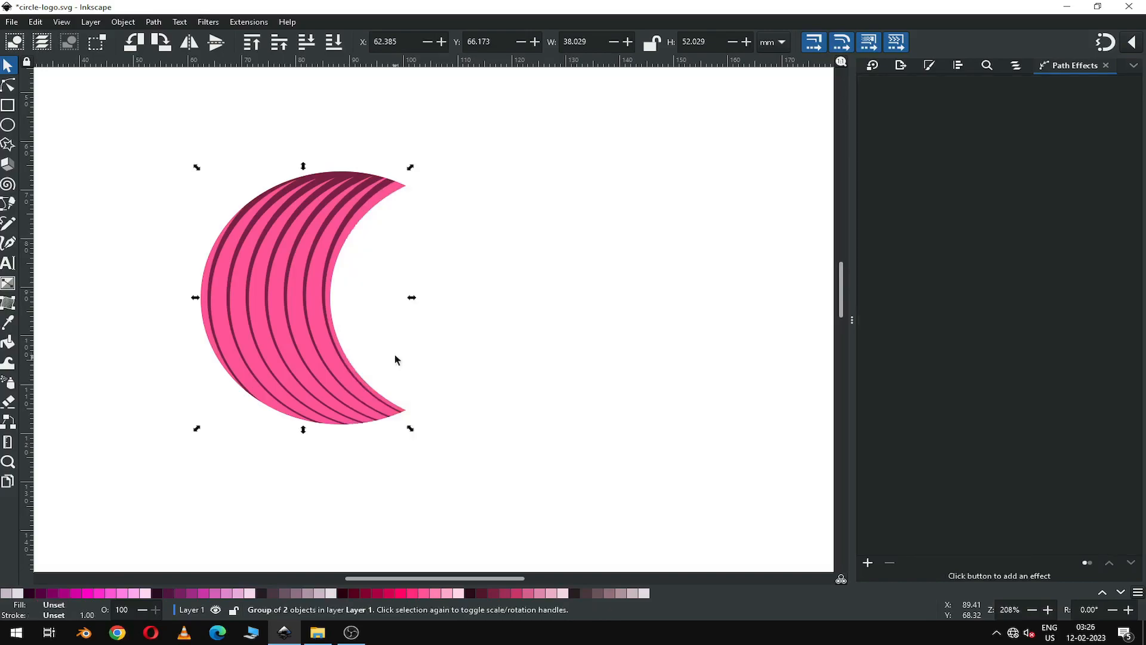
- Duplicate the crescent group and move the copy horizontally to the original's right side
{"action": "right_click", "coordinate": [330, 207]}
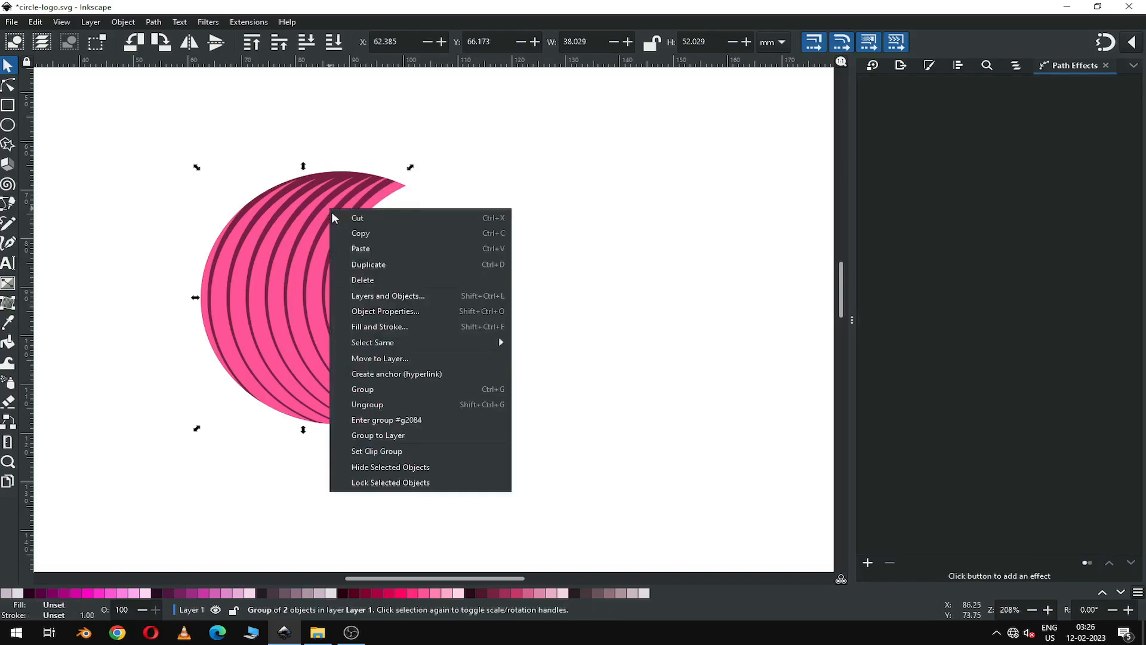
{"action": "left_click", "coordinate": [381, 265]}
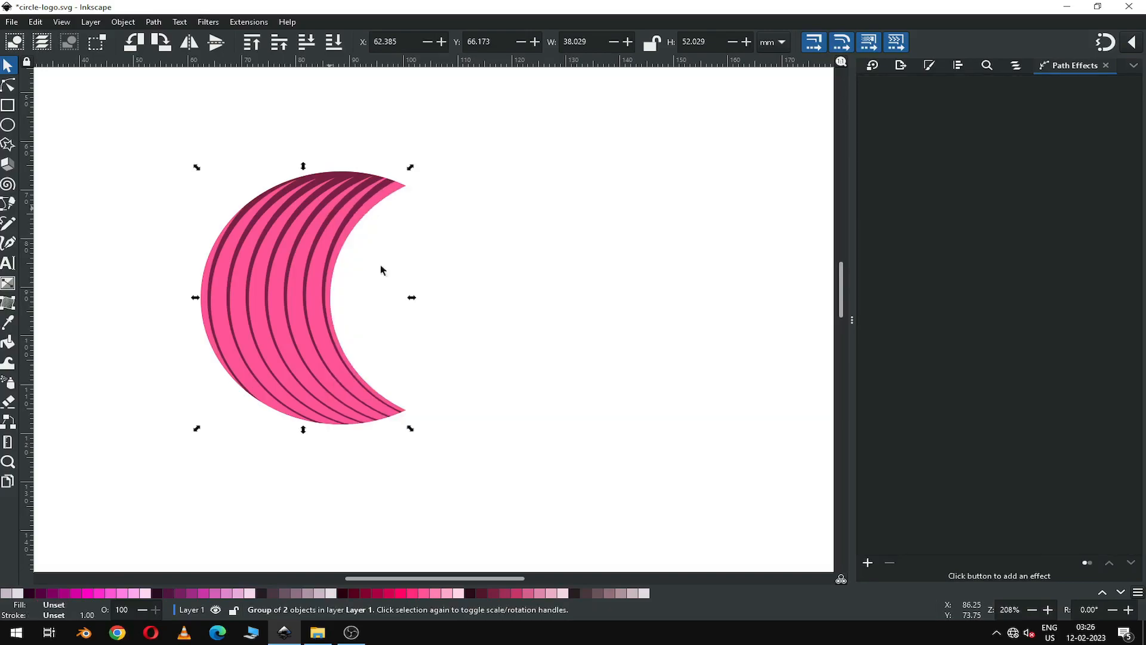
{"action": "left_click_drag", "start_coordinate": [281, 263], "coordinate": [464, 271]}
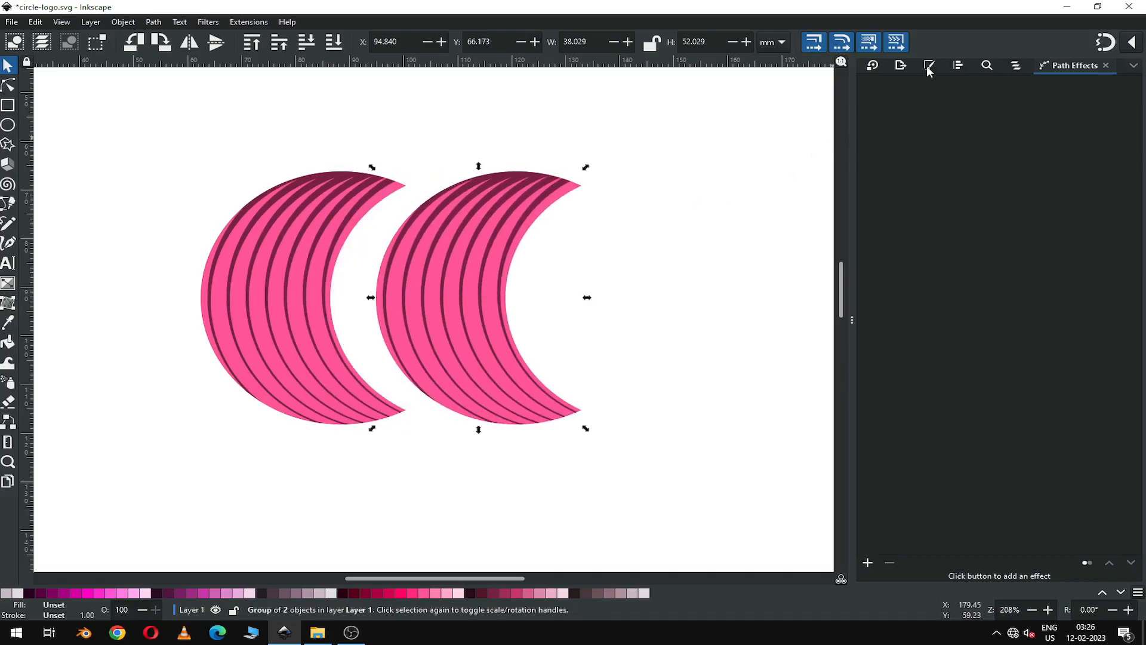
- Rotate the duplicated crescent group by 90° clockwise using Transform
{"action": "left_click", "coordinate": [875, 66]}
{"action": "left_click", "coordinate": [944, 83]}
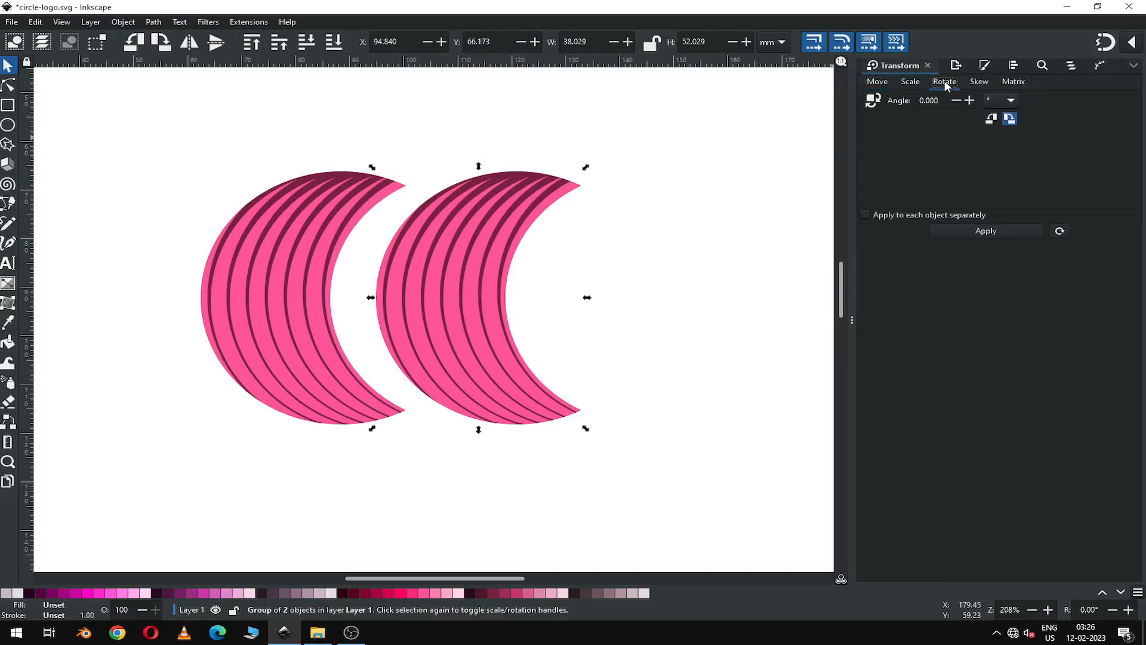
{"action": "left_click", "coordinate": [153, 22]}
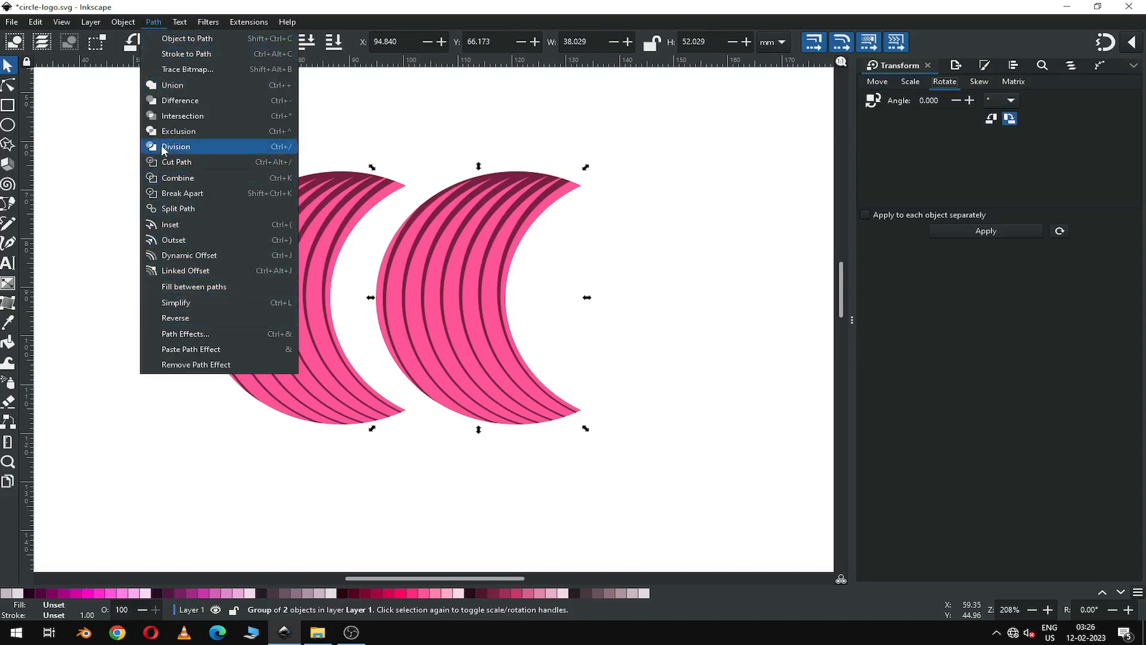
{"action": "left_click", "coordinate": [183, 4]}
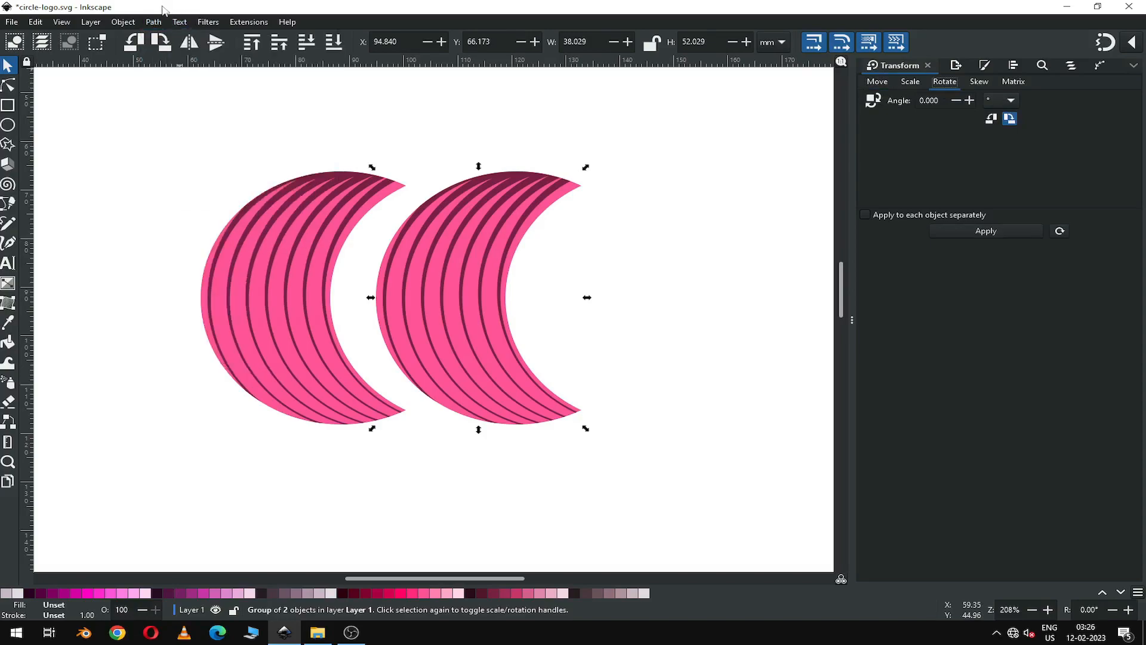
{"action": "left_click", "coordinate": [125, 23]}
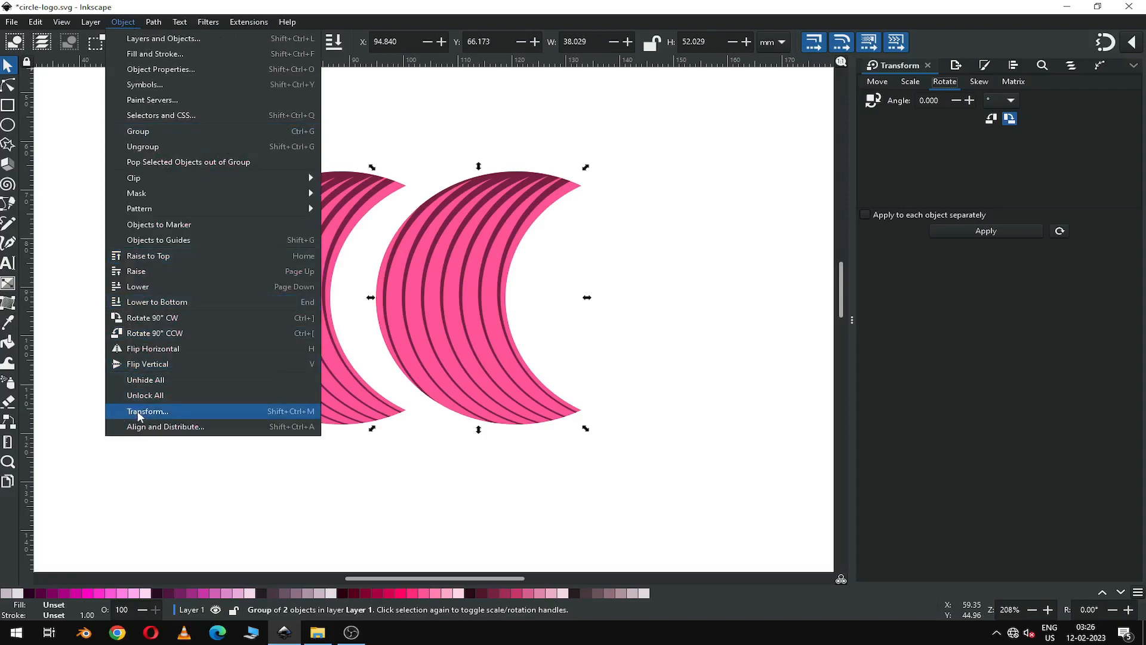
{"action": "left_click", "coordinate": [134, 11]}
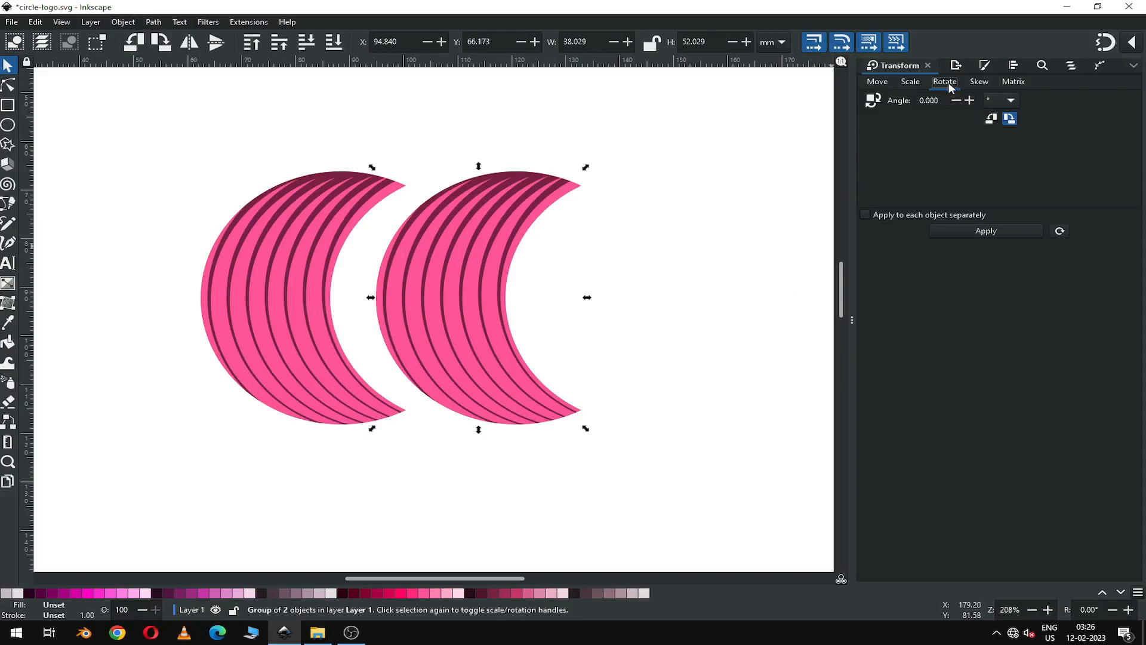
{"action": "left_click", "coordinate": [940, 103]}
{"action": "type", "text": "90"}
{"action": "key", "text": "Return"}
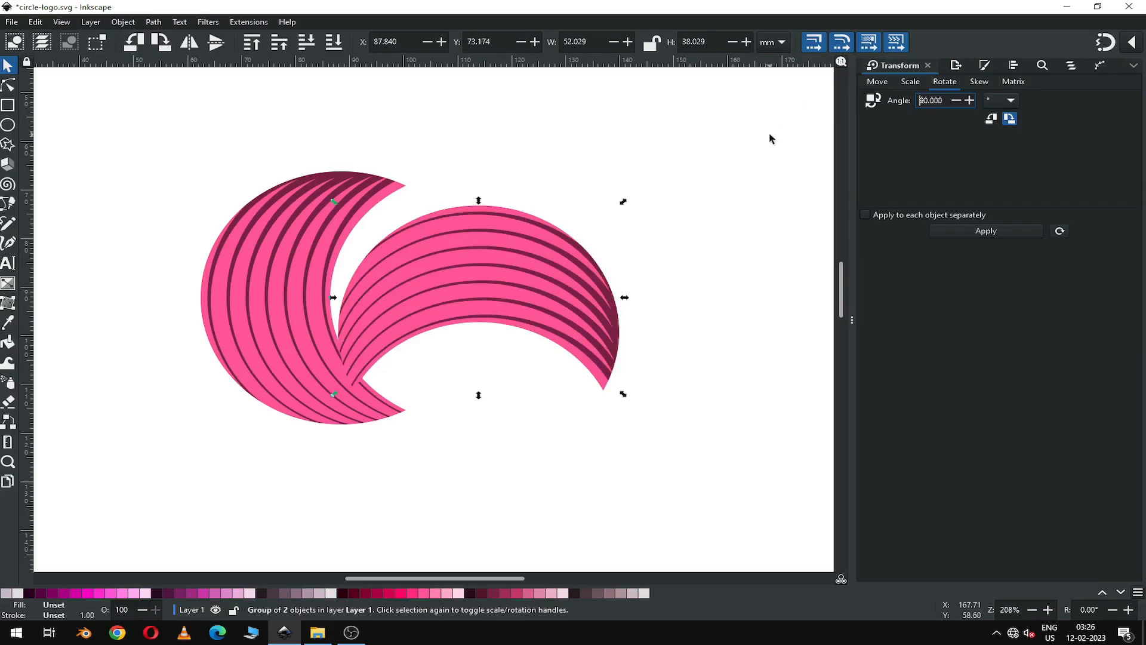
- Move the rotated crescent above the original and tuck the original just beneath its inner curve
{"action": "left_click_drag", "start_coordinate": [547, 263], "coordinate": [357, 139]}
{"action": "left_click", "coordinate": [306, 226]}
{"action": "left_click_drag", "start_coordinate": [305, 228], "coordinate": [278, 225]}
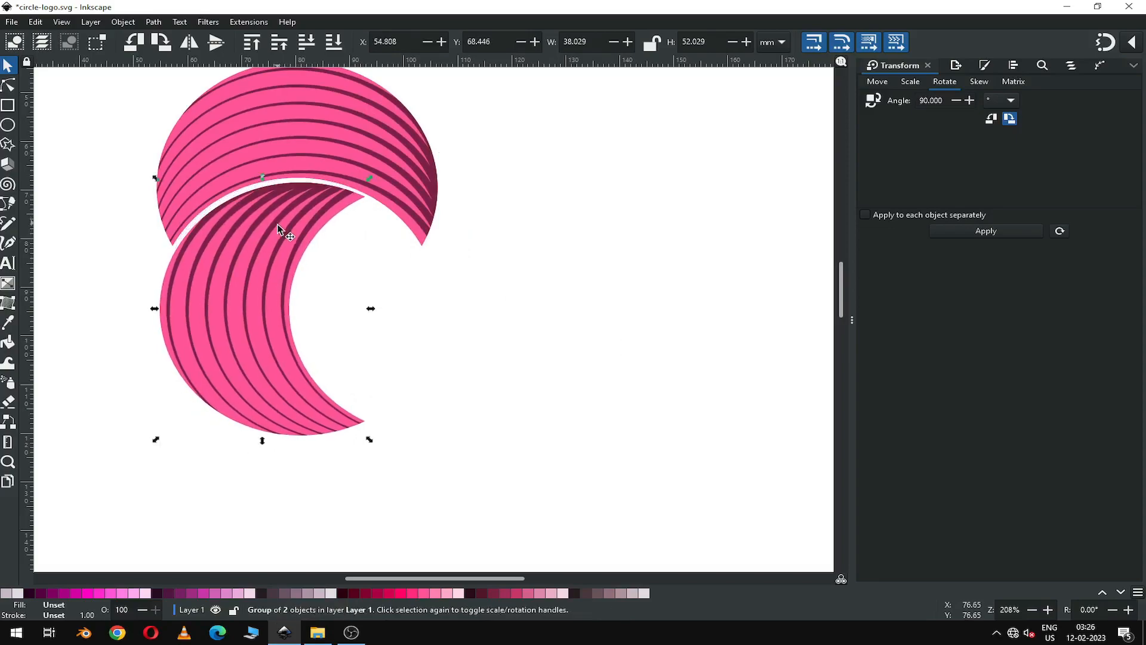
- Place a copy of the top crescent, rotated by two 90° turns, against the original crescent's inner edge to form the lower-right part
{"action": "left_click", "coordinate": [411, 180]}
{"action": "right_click", "coordinate": [410, 184]}
{"action": "left_click", "coordinate": [460, 234]}
{"action": "left_click_drag", "start_coordinate": [418, 184], "coordinate": [627, 347]}
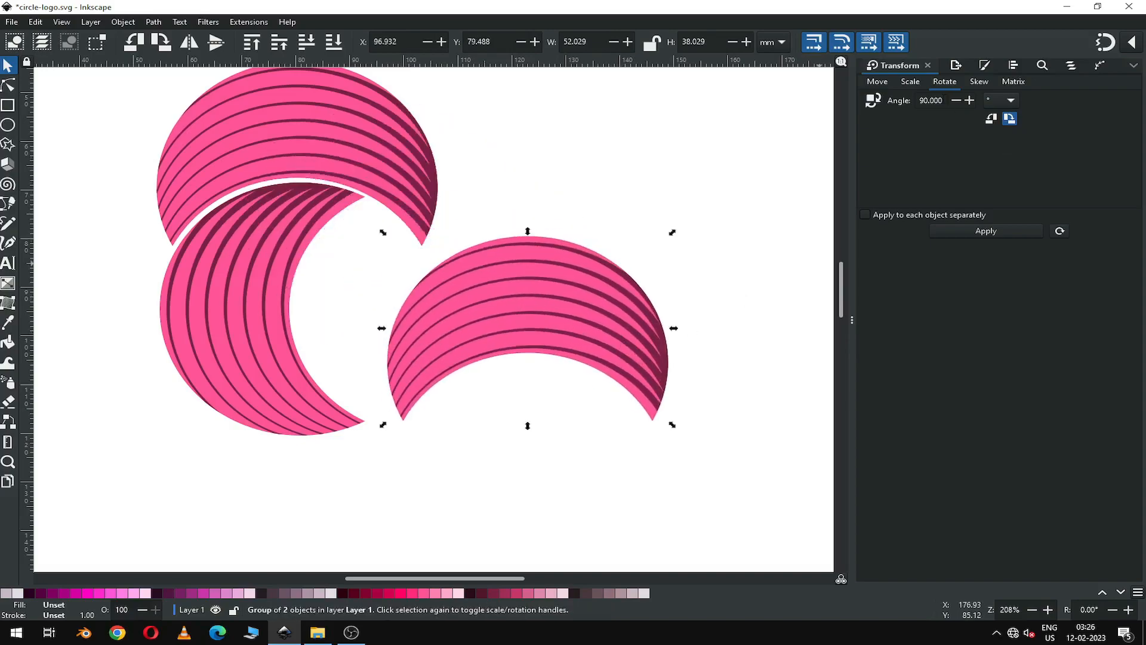
{"action": "left_click", "coordinate": [989, 231]}
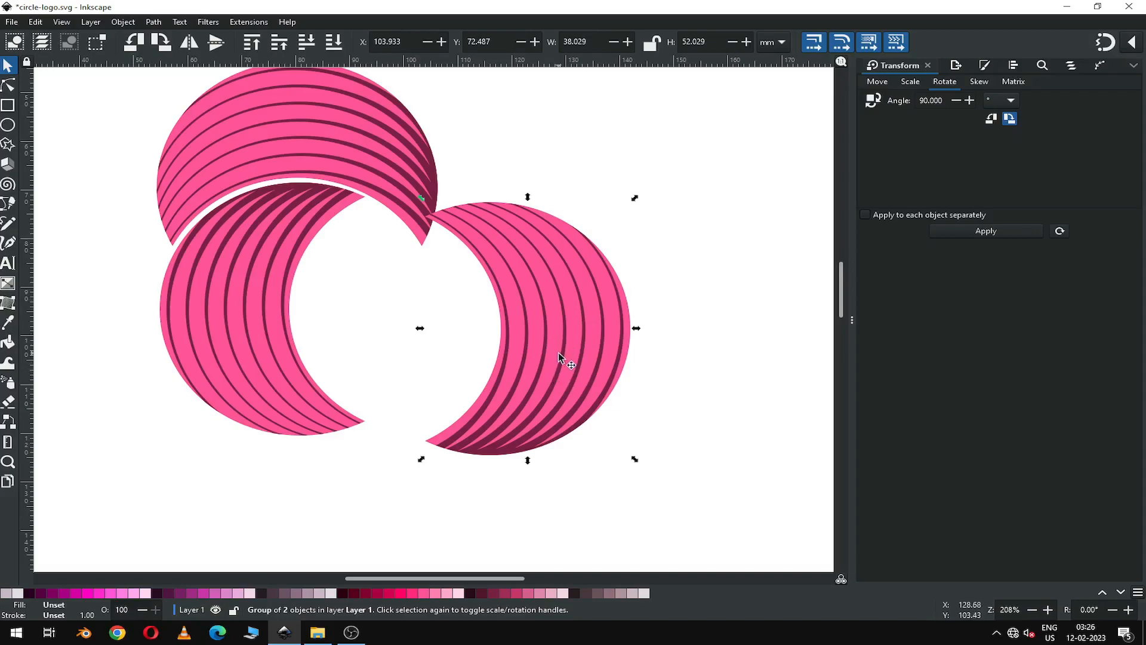
{"action": "left_click", "coordinate": [1009, 231]}
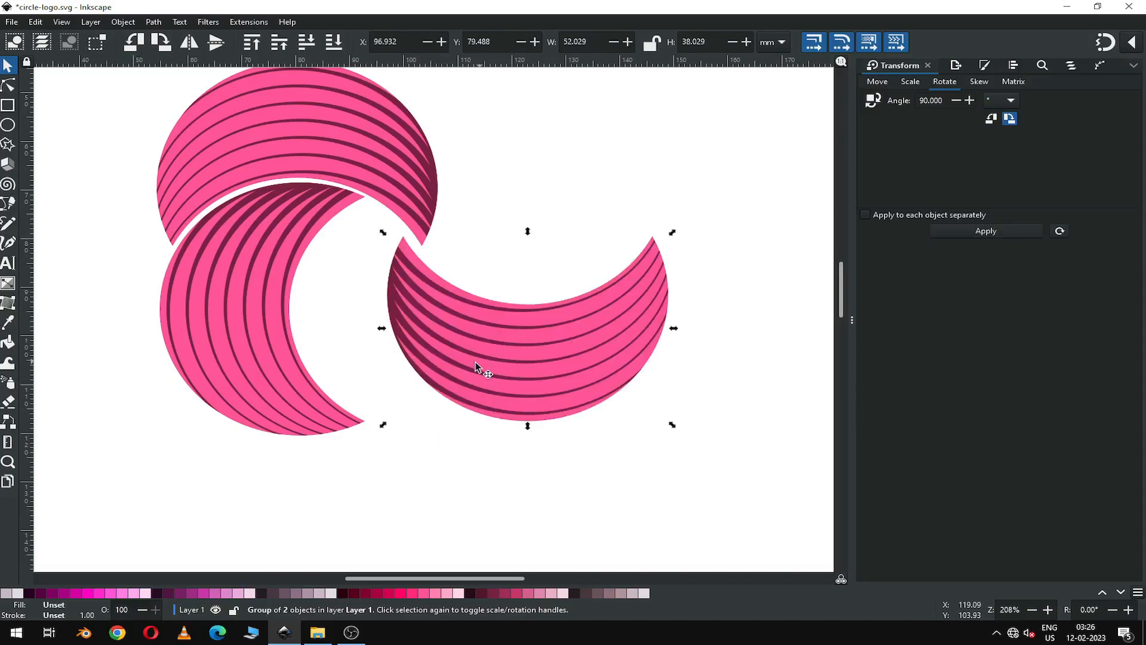
{"action": "left_click_drag", "start_coordinate": [432, 314], "coordinate": [331, 328]}
{"action": "left_click_drag", "start_coordinate": [375, 176], "coordinate": [382, 178]}
- Duplicate the lower-right crescent, rotate the copy in 90° turns until it opens left, and place it as the upper-right part
{"action": "left_click", "coordinate": [455, 346]}
{"action": "right_click", "coordinate": [455, 346]}
{"action": "left_click", "coordinate": [540, 119]}
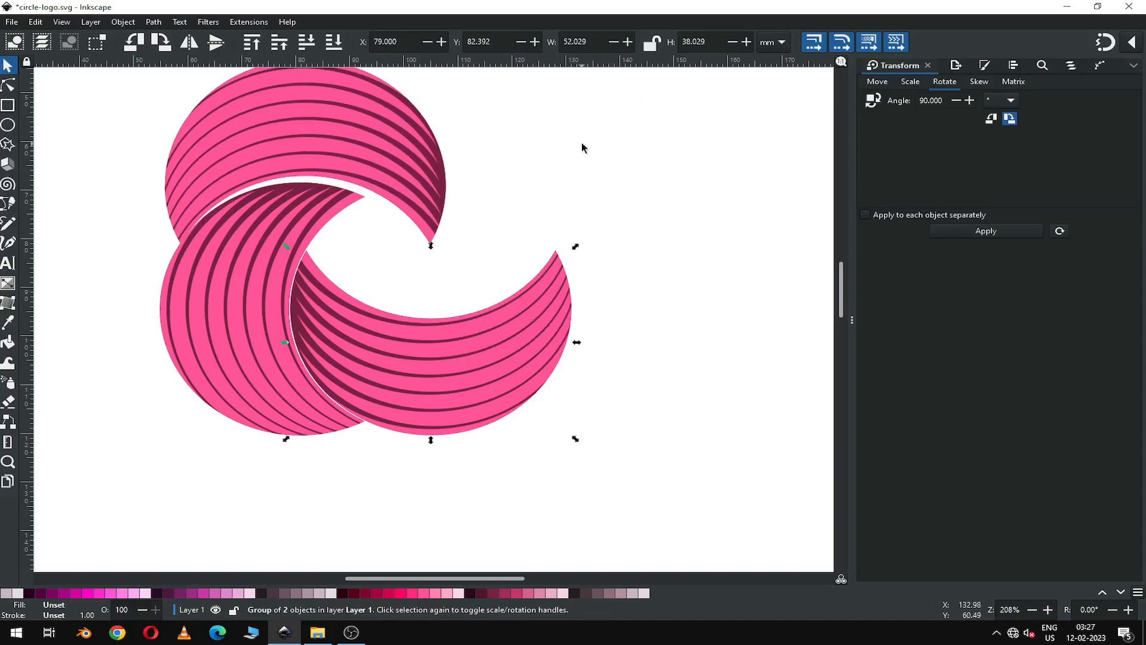
{"action": "left_click", "coordinate": [993, 232]}
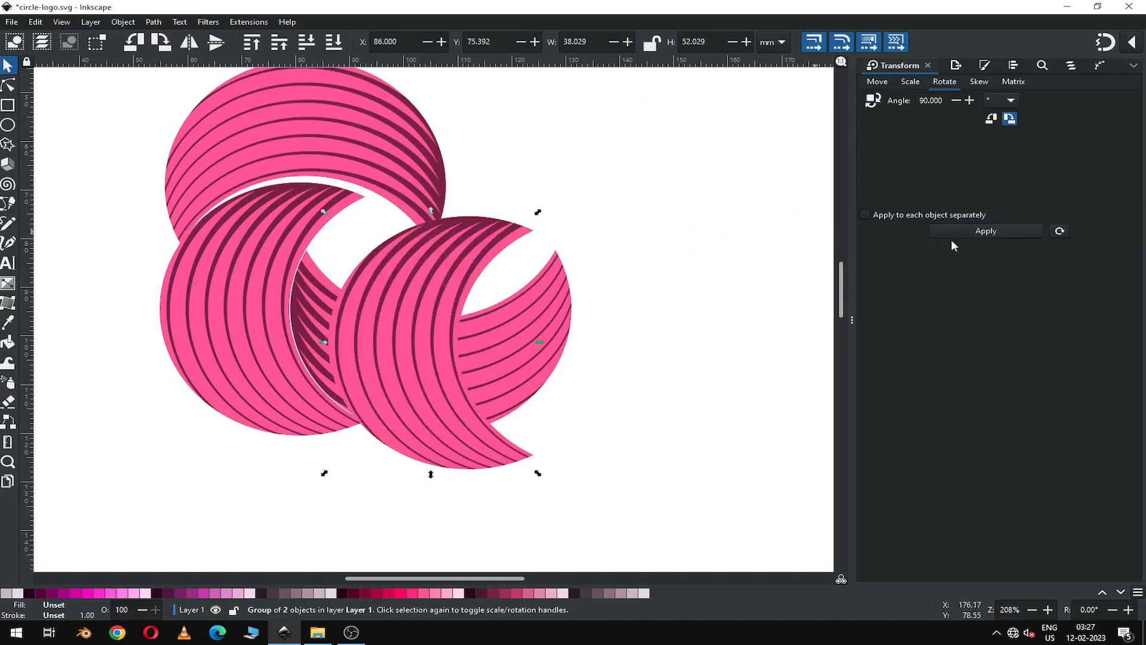
{"action": "left_click", "coordinate": [994, 233]}
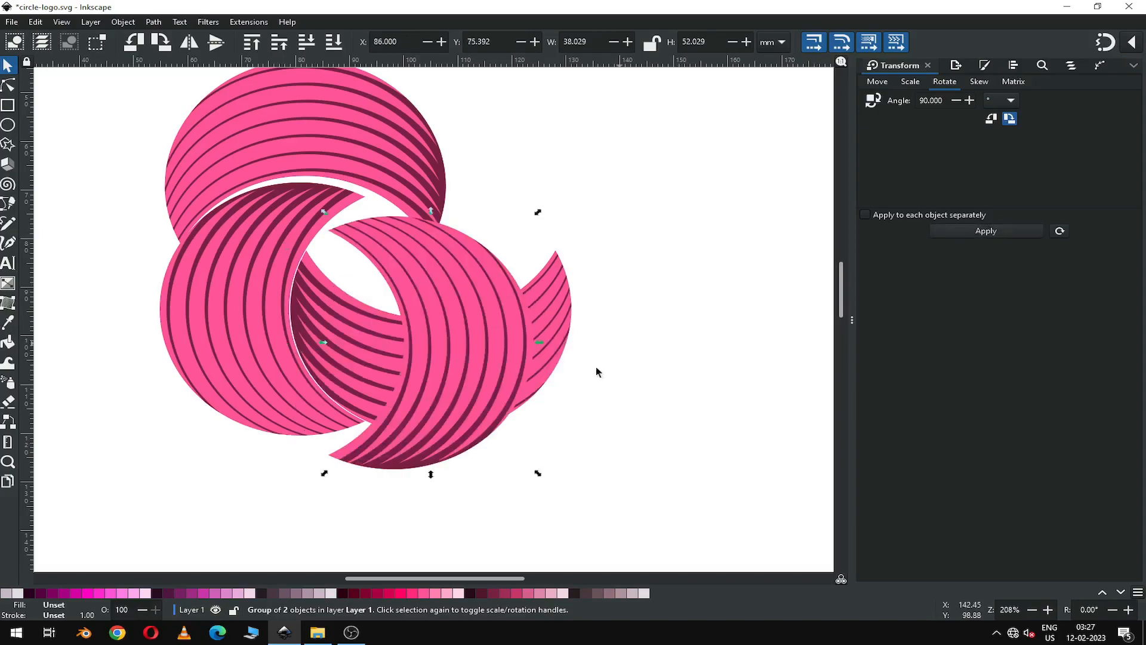
{"action": "left_click_drag", "start_coordinate": [425, 387], "coordinate": [481, 219]}
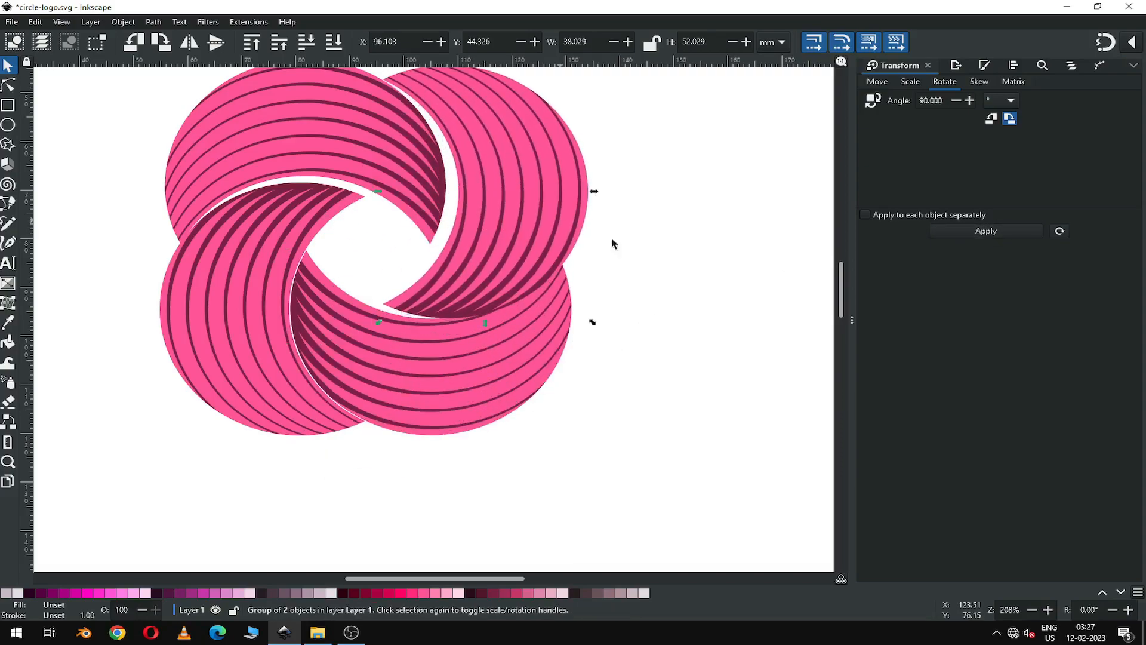
- Enable snapping for the drawing
{"action": "left_click", "coordinate": [783, 287]}
{"action": "scroll", "coordinate": [842, 291], "scroll_direction": "up", "scroll_amount": 4}
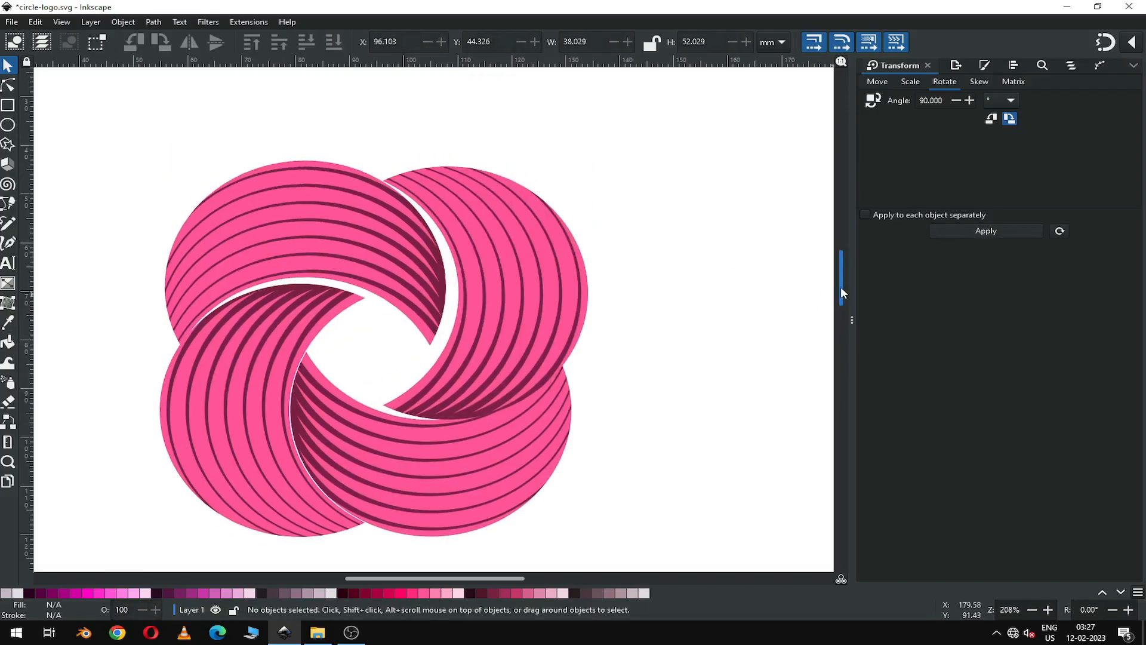
{"action": "left_click_drag", "start_coordinate": [841, 289], "coordinate": [841, 290]}
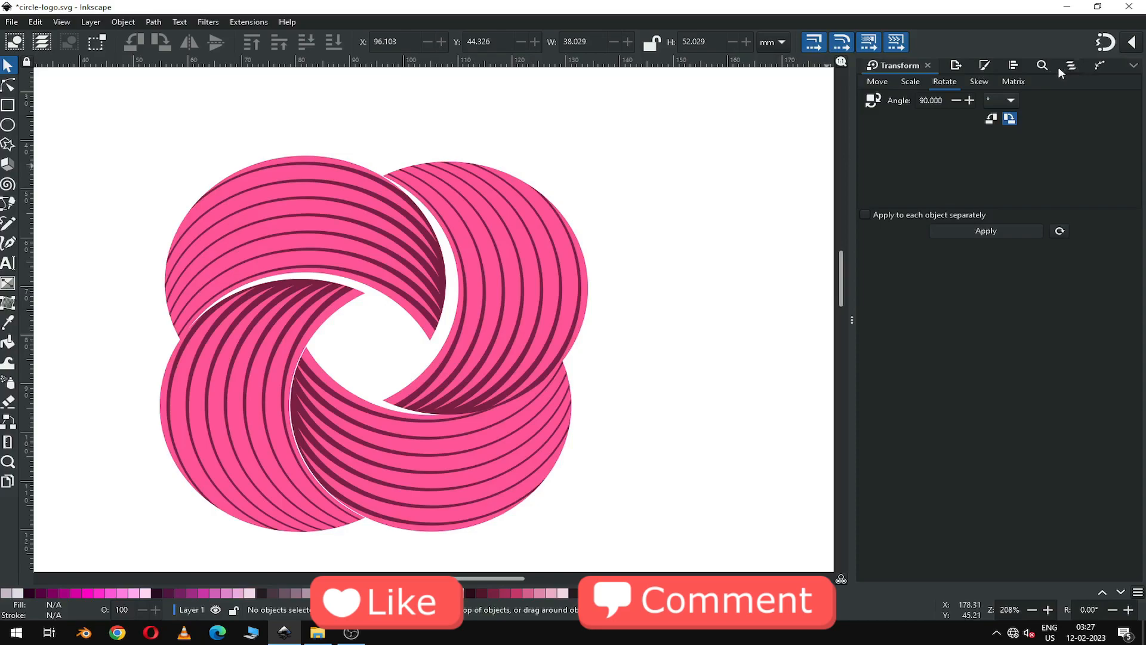
{"action": "left_click", "coordinate": [1135, 42]}
{"action": "left_click", "coordinate": [992, 34]}
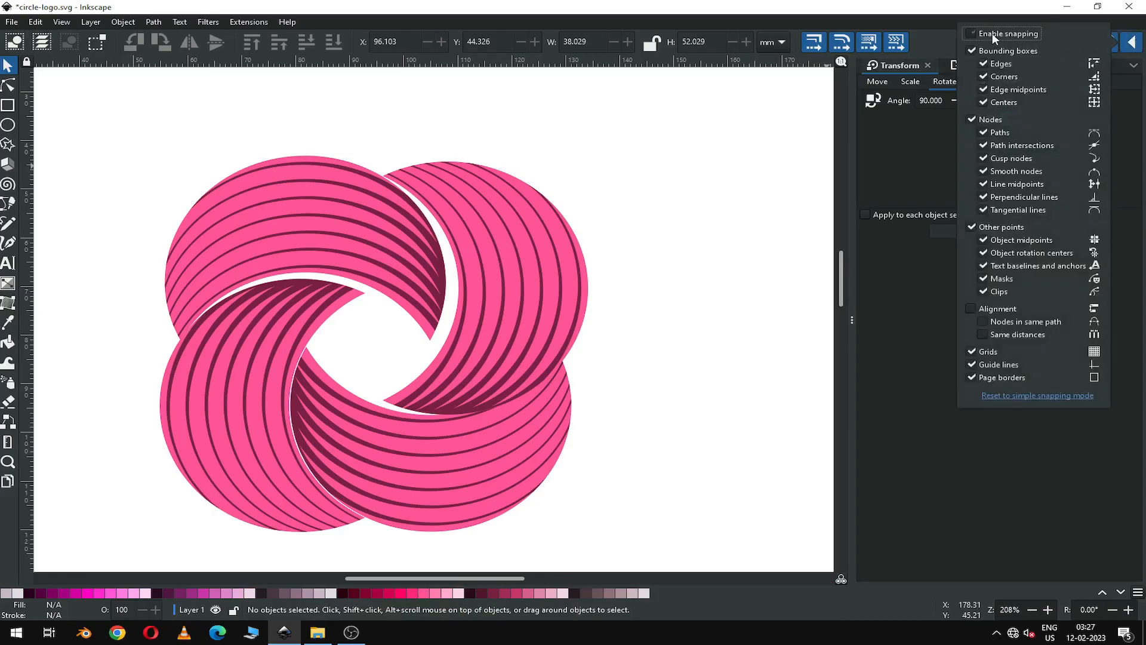
{"action": "left_click", "coordinate": [638, 221]}
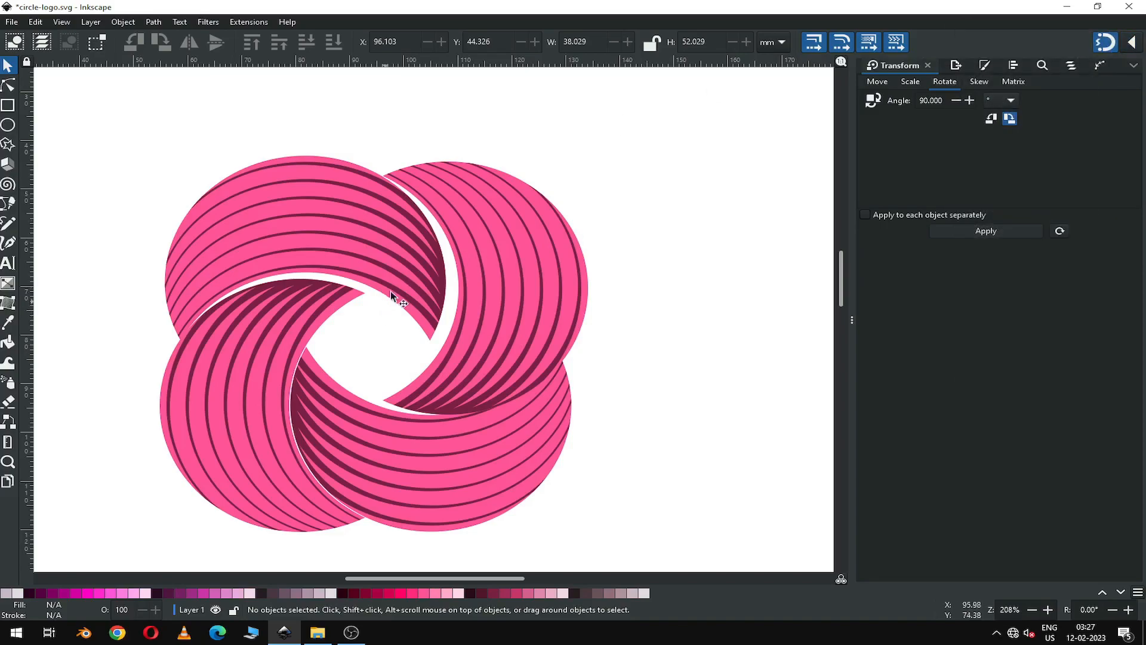
- Snap the upper-left crescent against the inner edge of the upper-right crescent
{"action": "left_click_drag", "start_coordinate": [394, 282], "coordinate": [403, 288]}
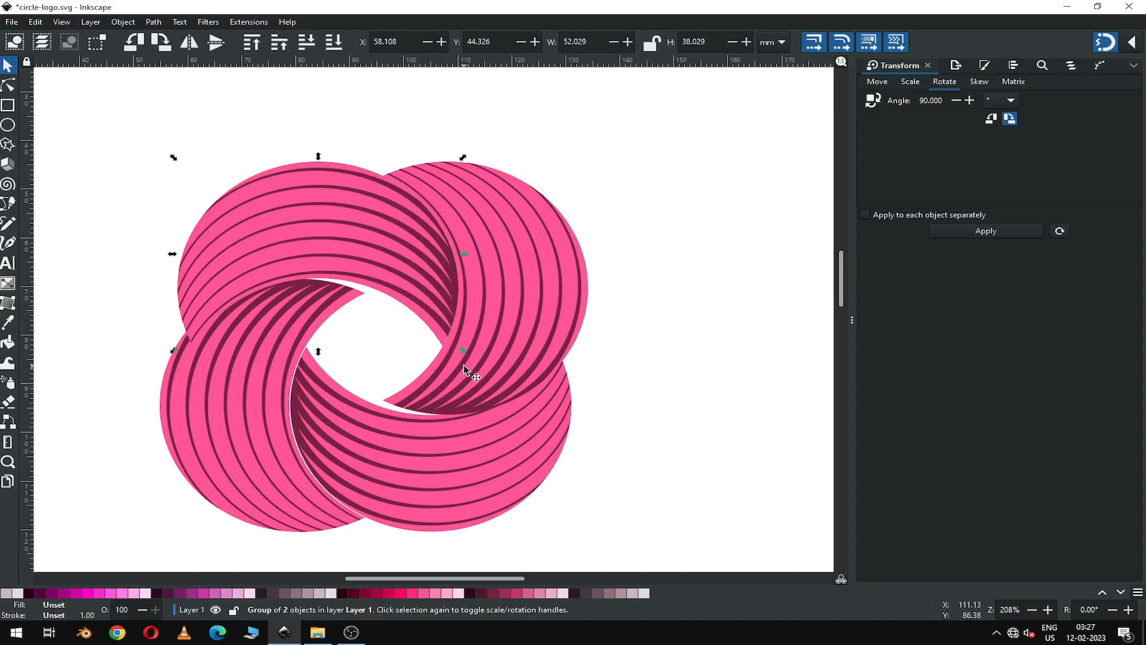
{"action": "key", "text": "ctrl+bracketright"}
{"action": "left_click_drag", "start_coordinate": [476, 365], "coordinate": [604, 516]}
{"action": "key", "text": "z"}
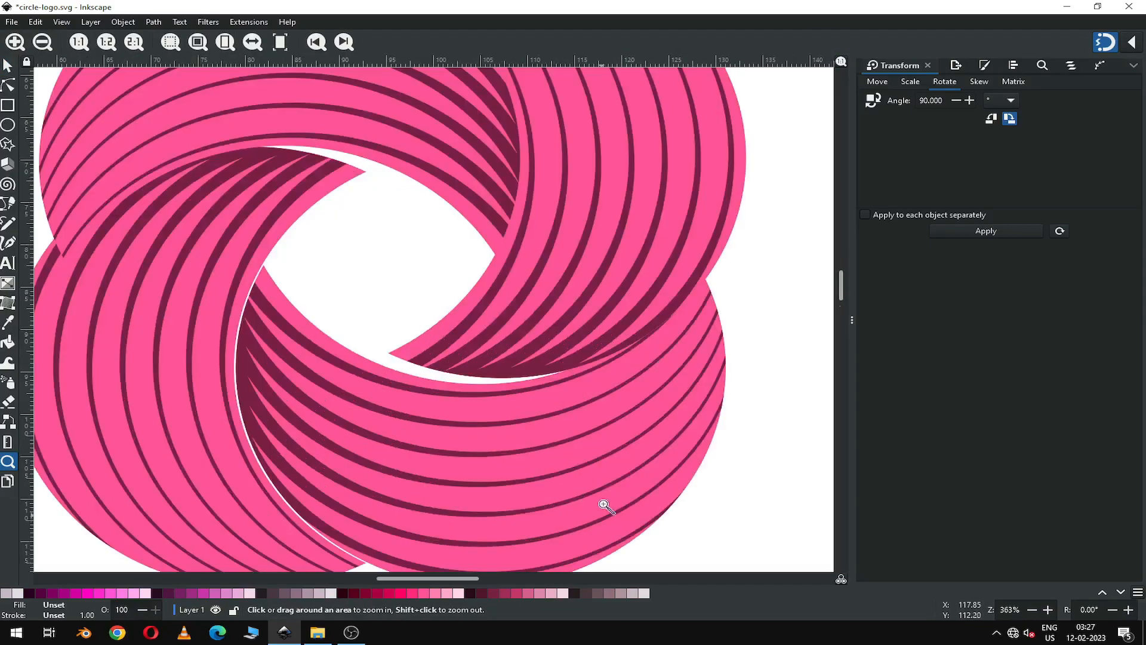
{"action": "left_click", "coordinate": [12, 67]}
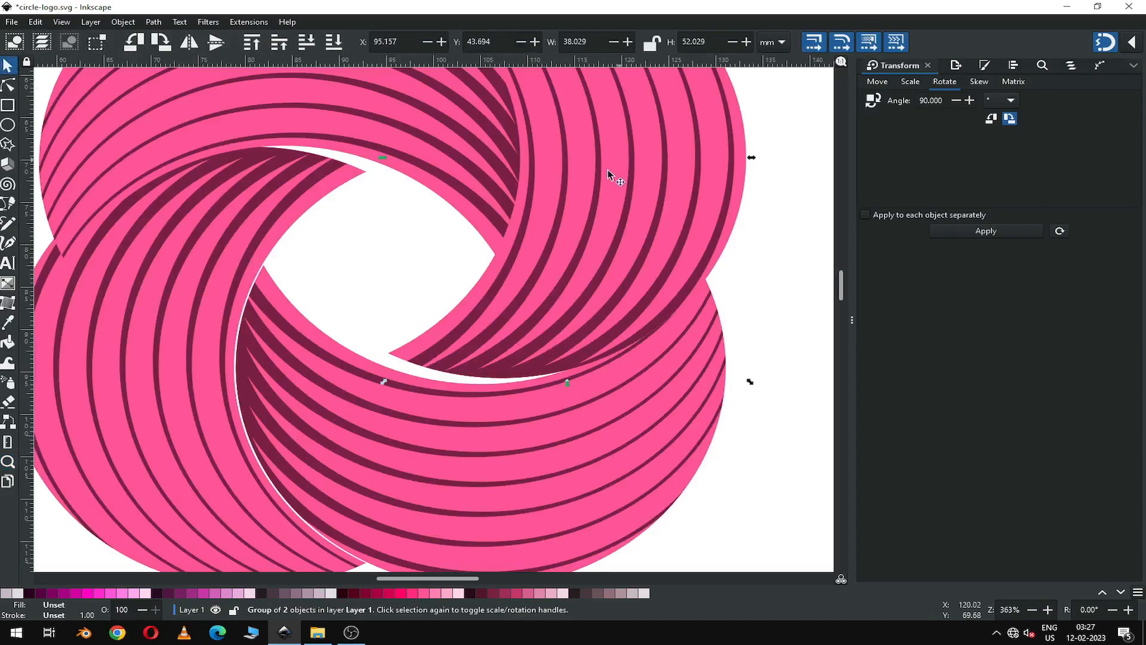
- Snap the lower-right crescent against the upper-right one and fit the lower-left crescent into the remaining gap
{"action": "left_click", "coordinate": [437, 429]}
{"action": "left_click_drag", "start_coordinate": [406, 420], "coordinate": [401, 451]}
{"action": "left_click_drag", "start_coordinate": [476, 310], "coordinate": [504, 320]}
{"action": "left_click_drag", "start_coordinate": [385, 441], "coordinate": [398, 391]}
{"action": "key", "text": "minus"}
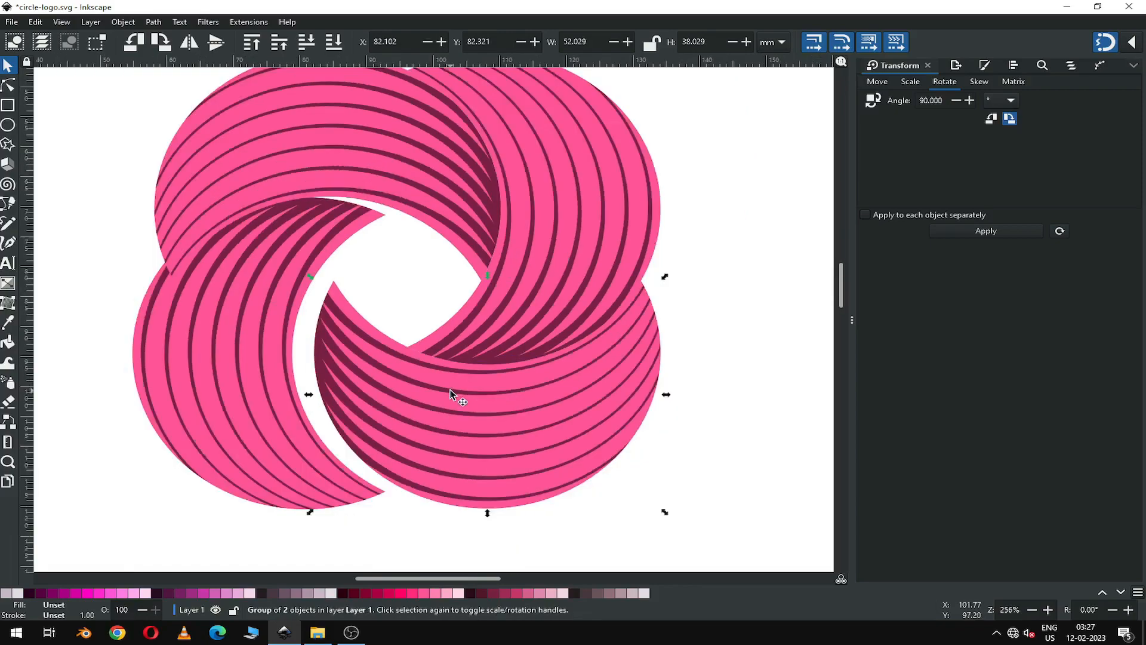
{"action": "left_click_drag", "start_coordinate": [272, 268], "coordinate": [296, 266]}
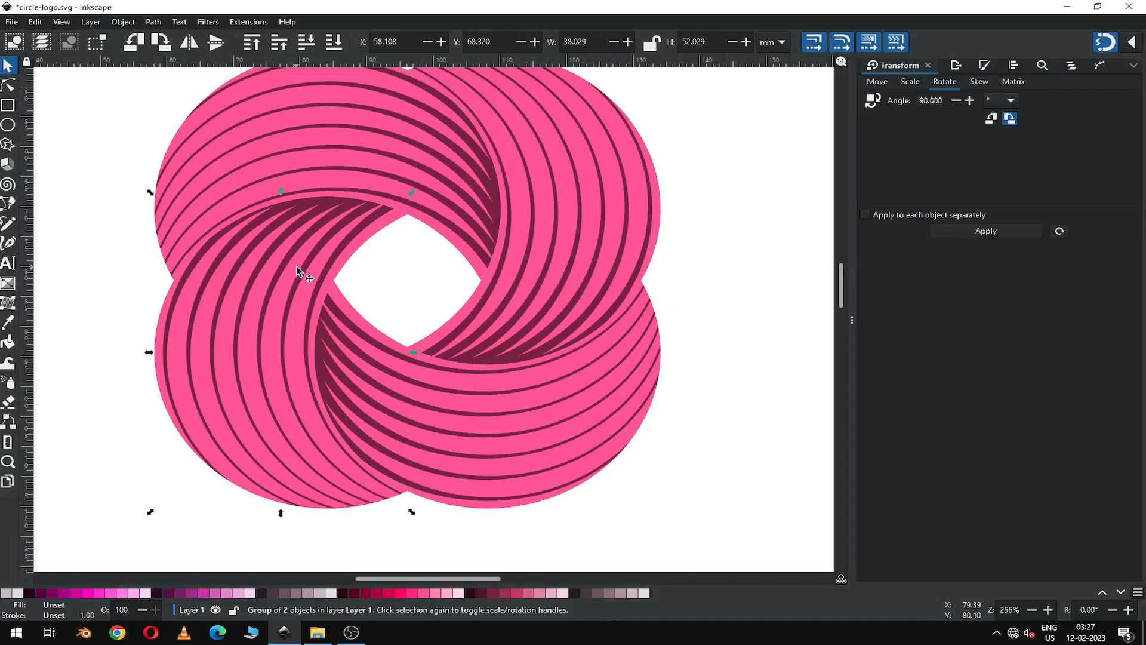
- Select all four crescents of the ring and ungroup them into separate pink shapes and arc paths
{"action": "left_click", "coordinate": [709, 318]}
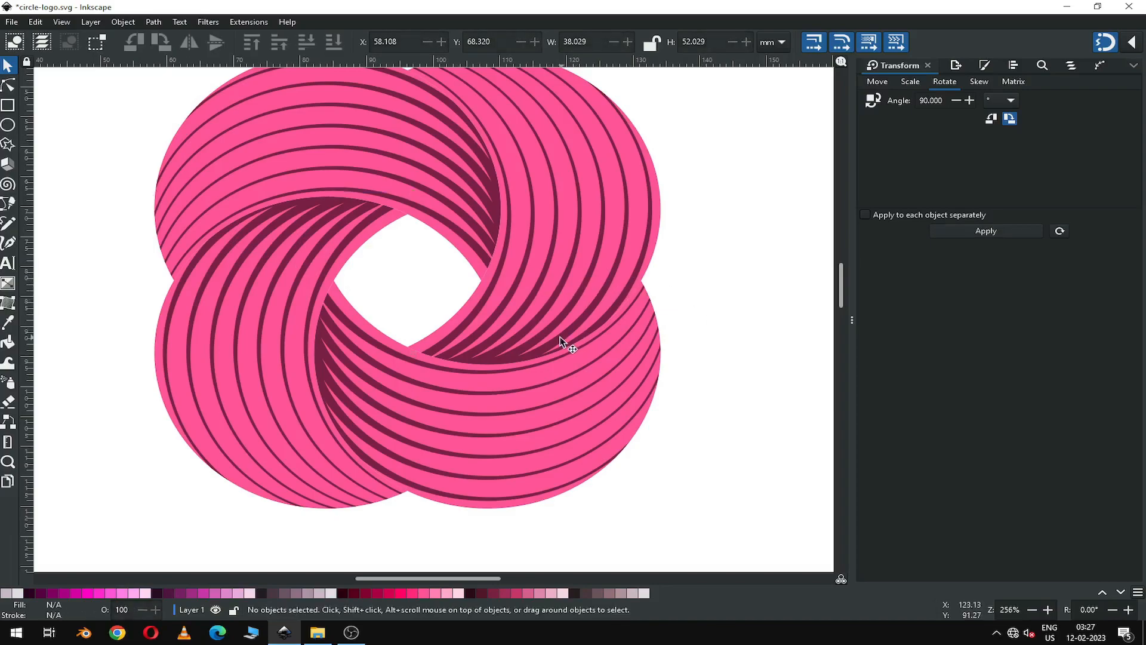
{"action": "key", "text": "minus"}
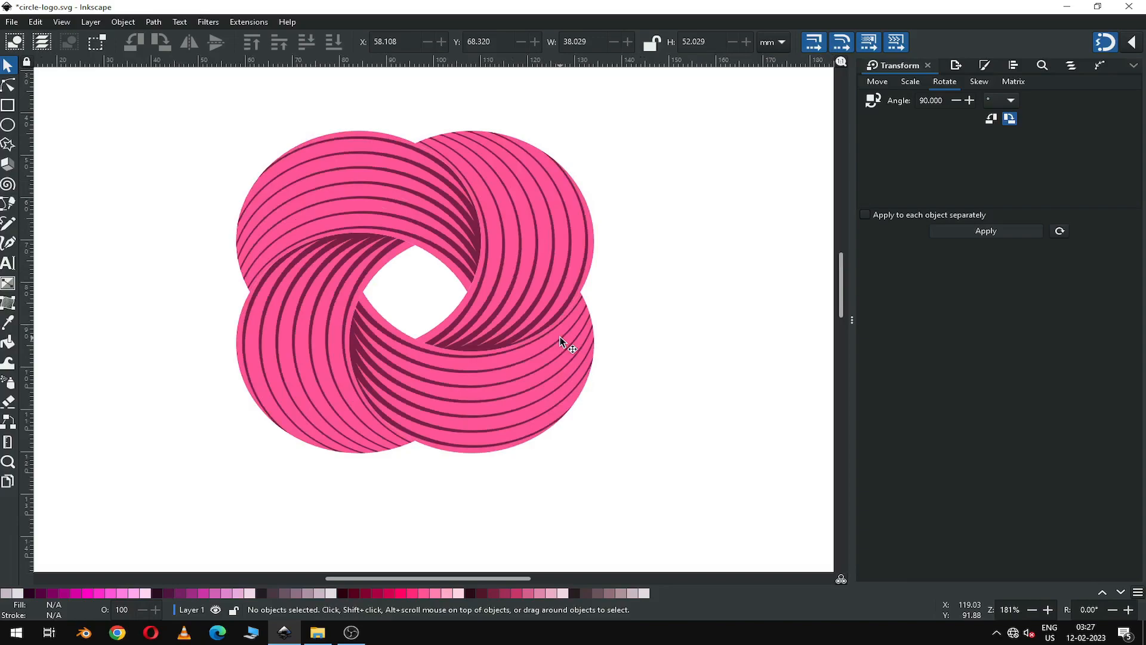
{"action": "left_click_drag", "start_coordinate": [187, 97], "coordinate": [649, 487]}
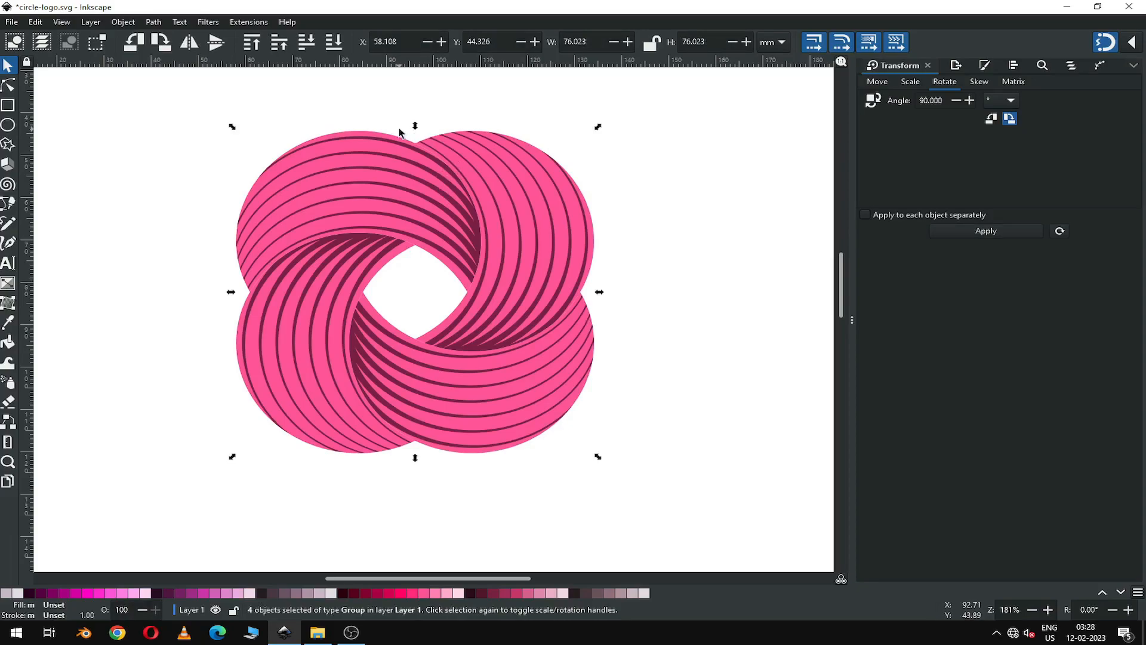
{"action": "left_click", "coordinate": [123, 22]}
{"action": "left_click", "coordinate": [141, 149]}
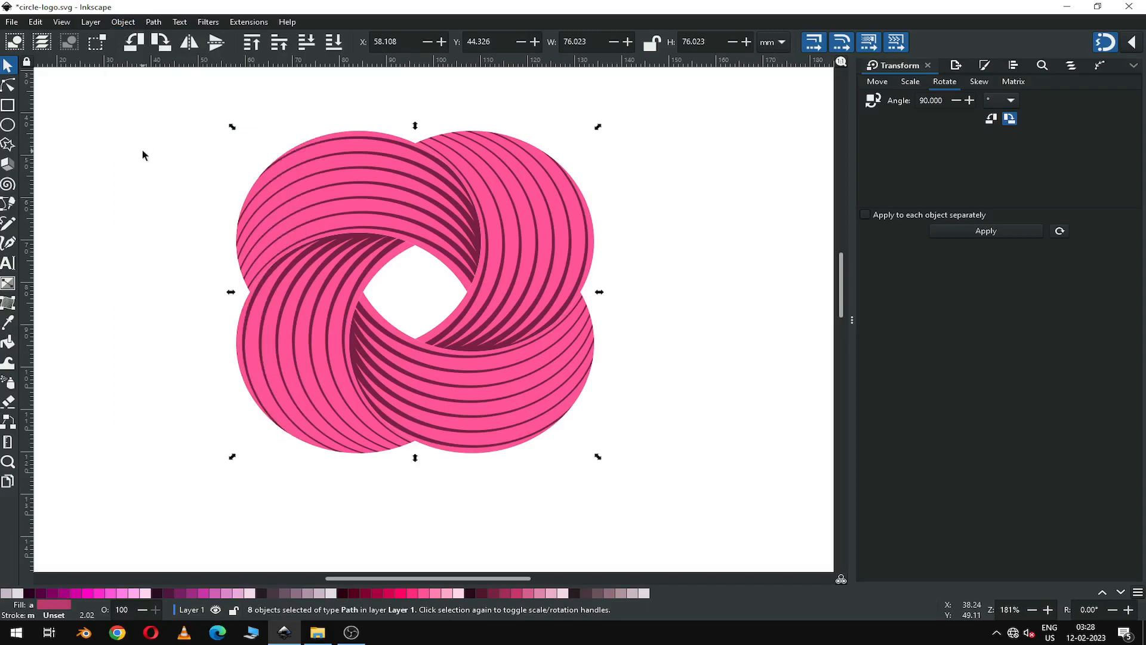
{"action": "left_click", "coordinate": [142, 149]}
- Give the upper-left crescent's pink shape a linear gradient fill and set the end stop's alpha to 100
{"action": "left_click", "coordinate": [334, 132]}
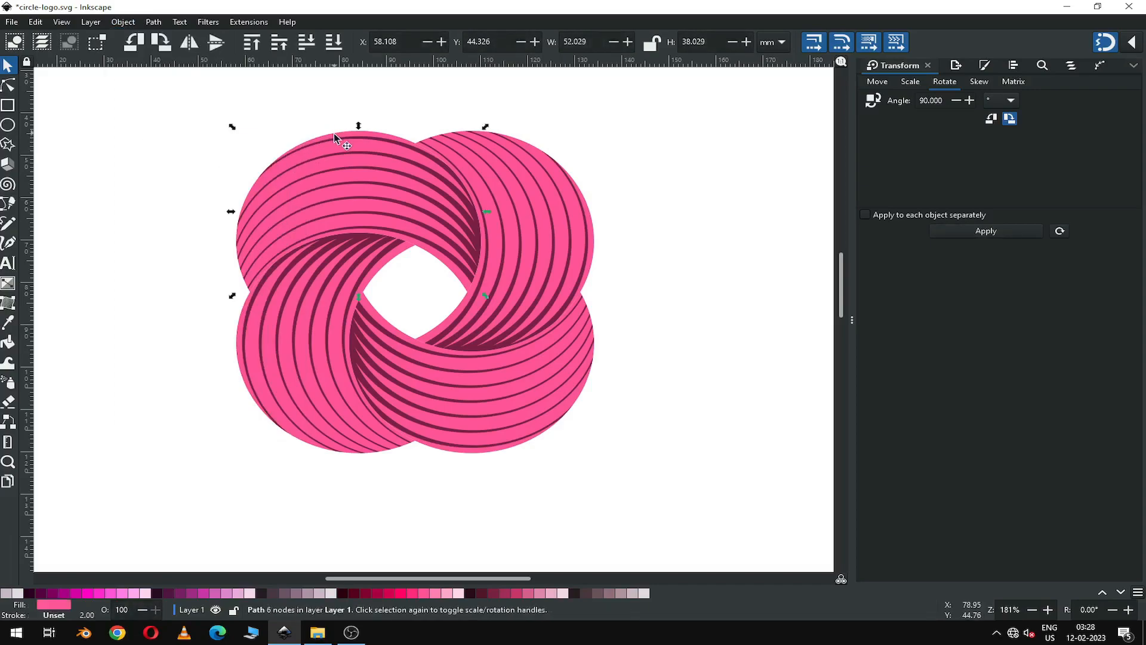
{"action": "left_click", "coordinate": [985, 66]}
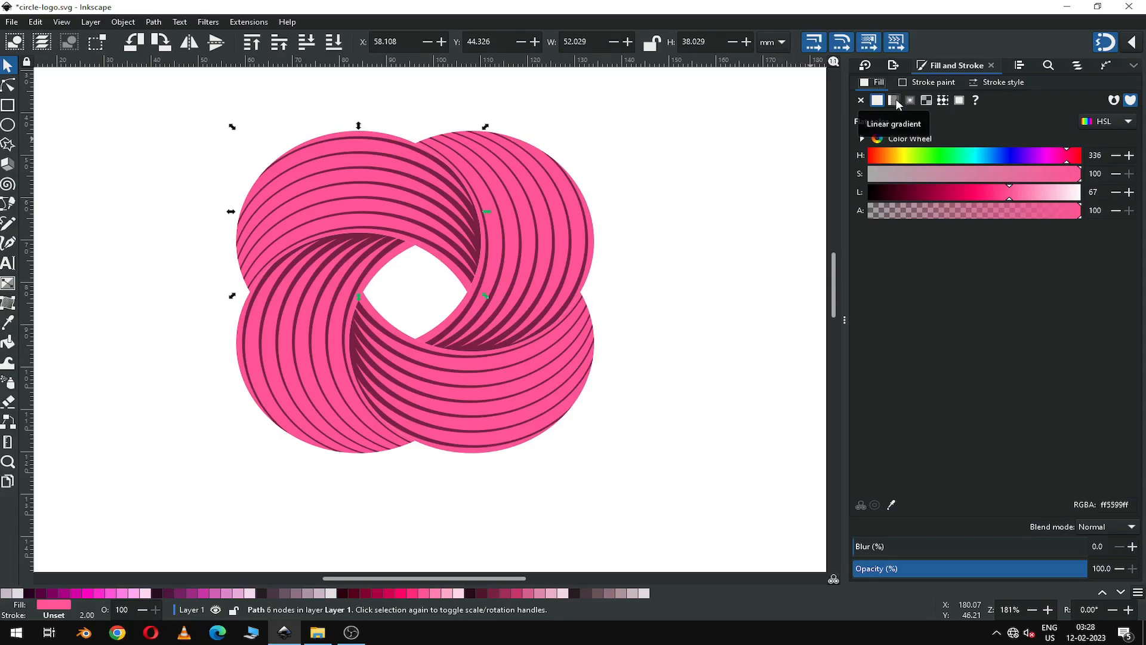
{"action": "left_click", "coordinate": [895, 100]}
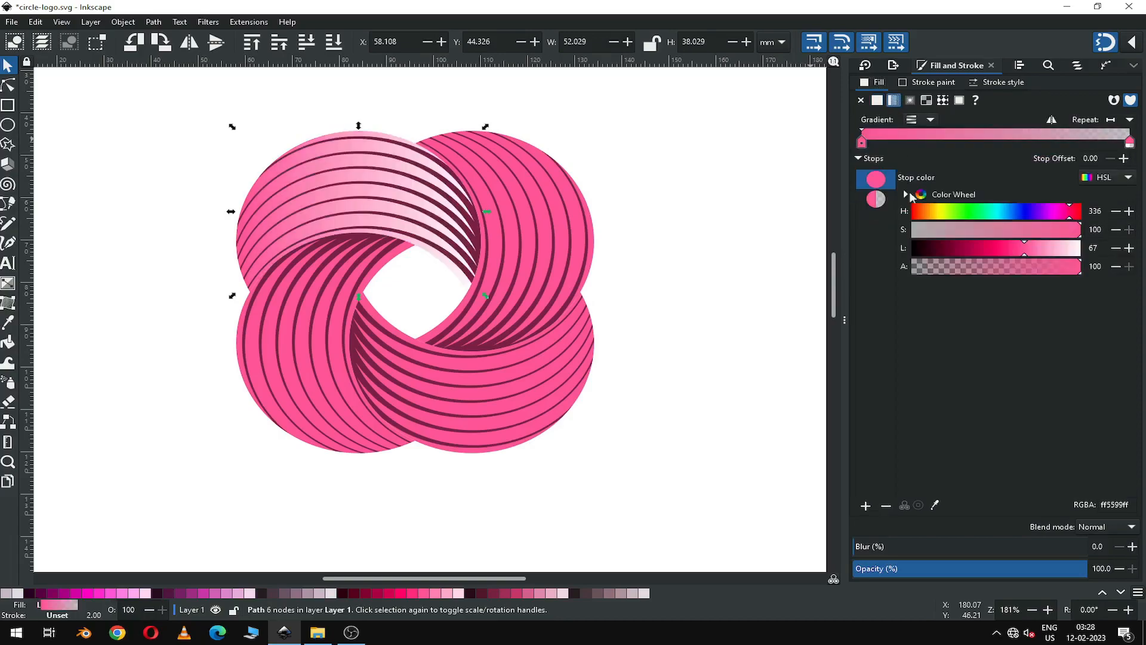
{"action": "left_click", "coordinate": [9, 284]}
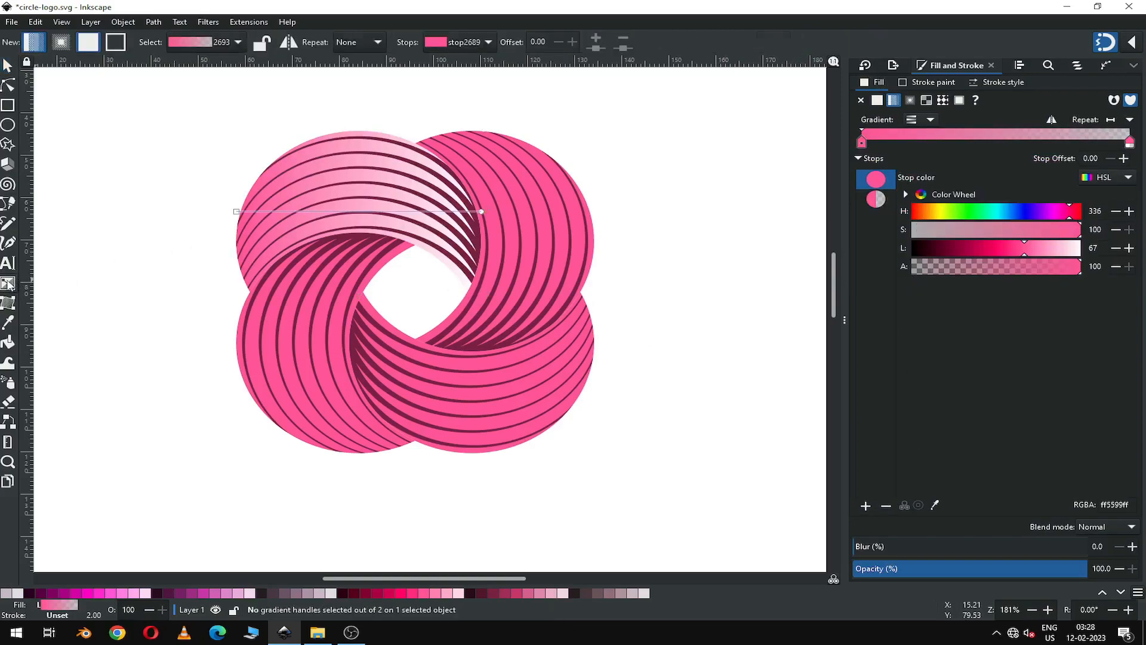
{"action": "left_click", "coordinate": [483, 212]}
{"action": "left_click_drag", "start_coordinate": [961, 270], "coordinate": [1122, 274]}
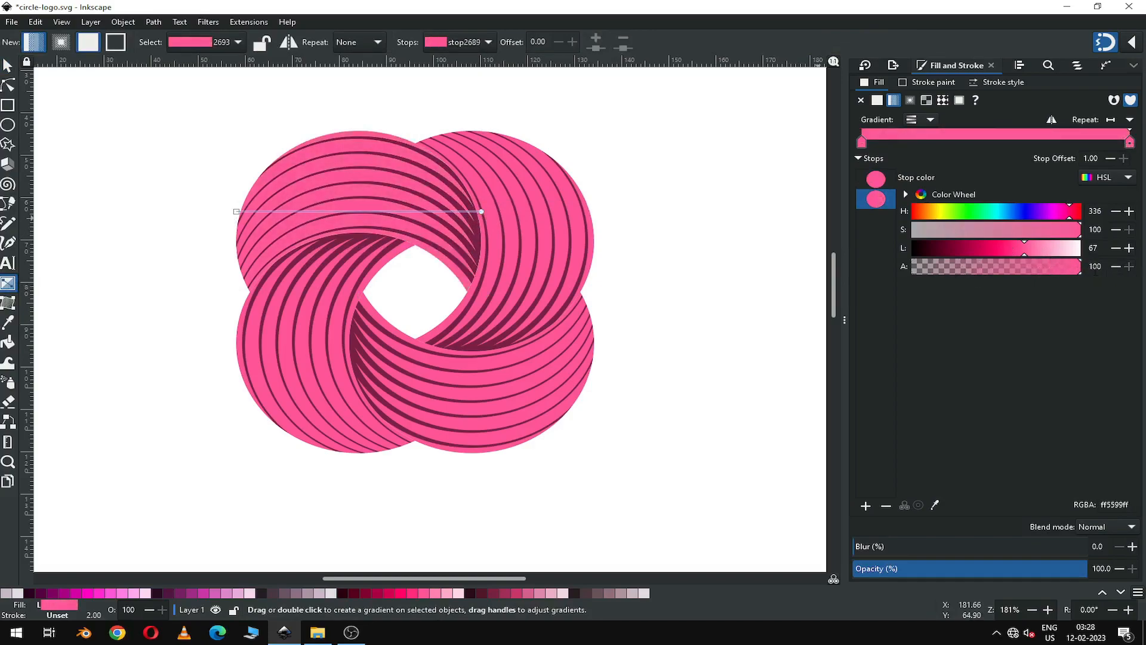
- Darken the end stop of the upper-left crescent's gradient to saturation 78 and lightness 41
{"action": "left_click", "coordinate": [1013, 249]}
{"action": "left_click", "coordinate": [993, 251]}
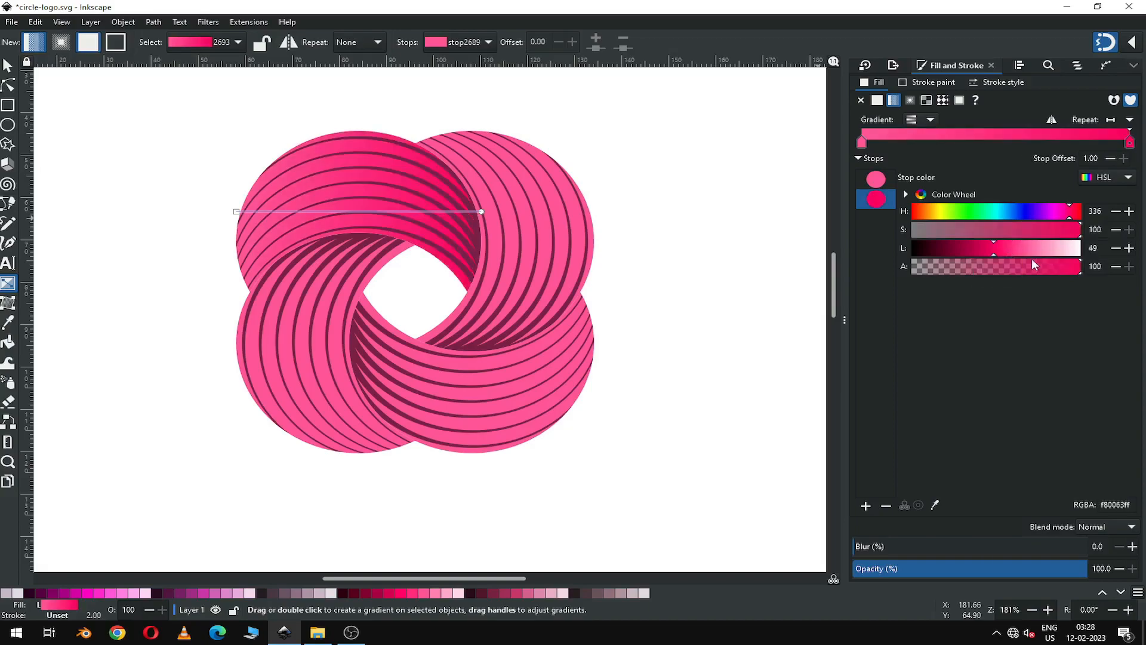
{"action": "left_click", "coordinate": [1042, 227]}
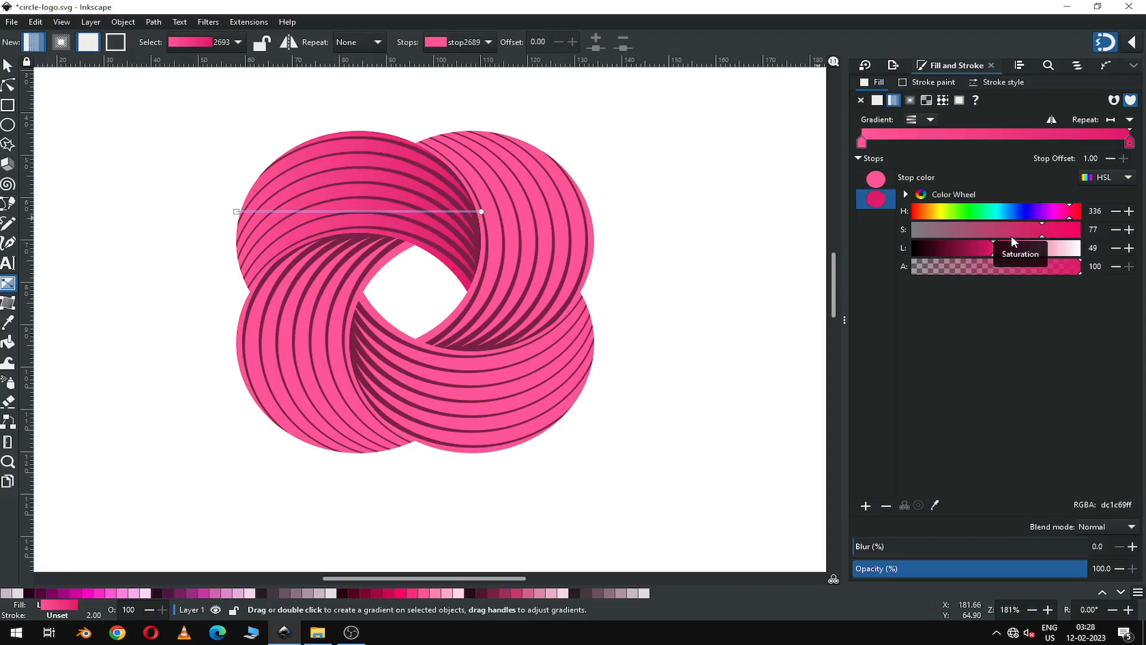
{"action": "left_click", "coordinate": [981, 250]}
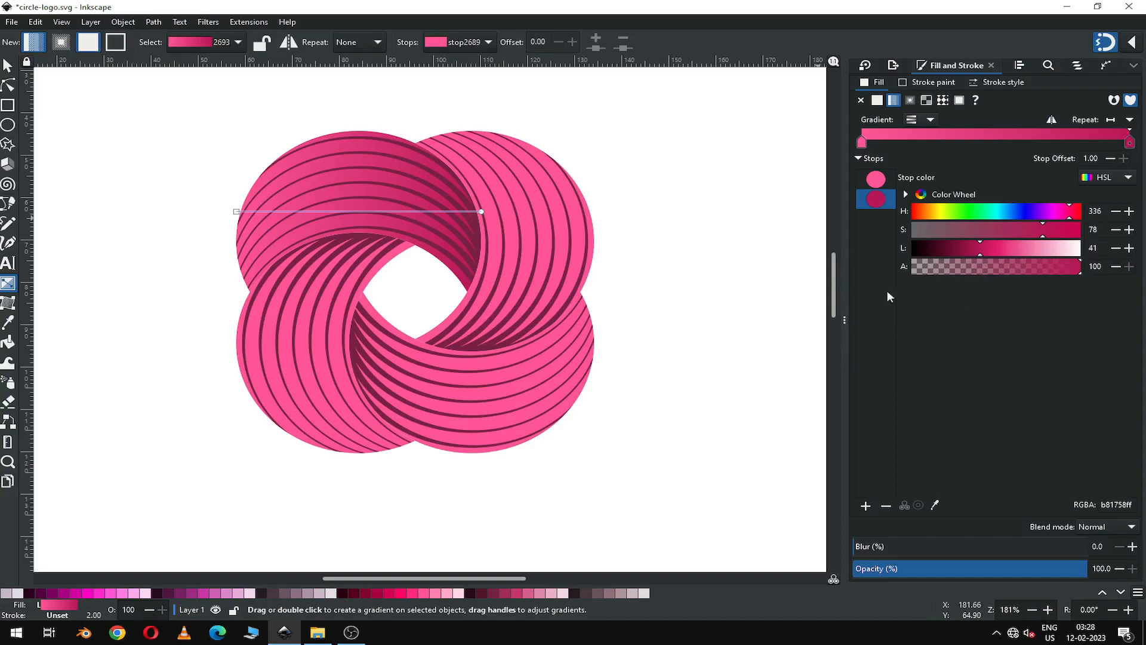
- Add a gradient stop at offset 0.92 on the upper-left crescent and lower the end stop's lightness to 33
{"action": "double_click", "coordinate": [463, 211]}
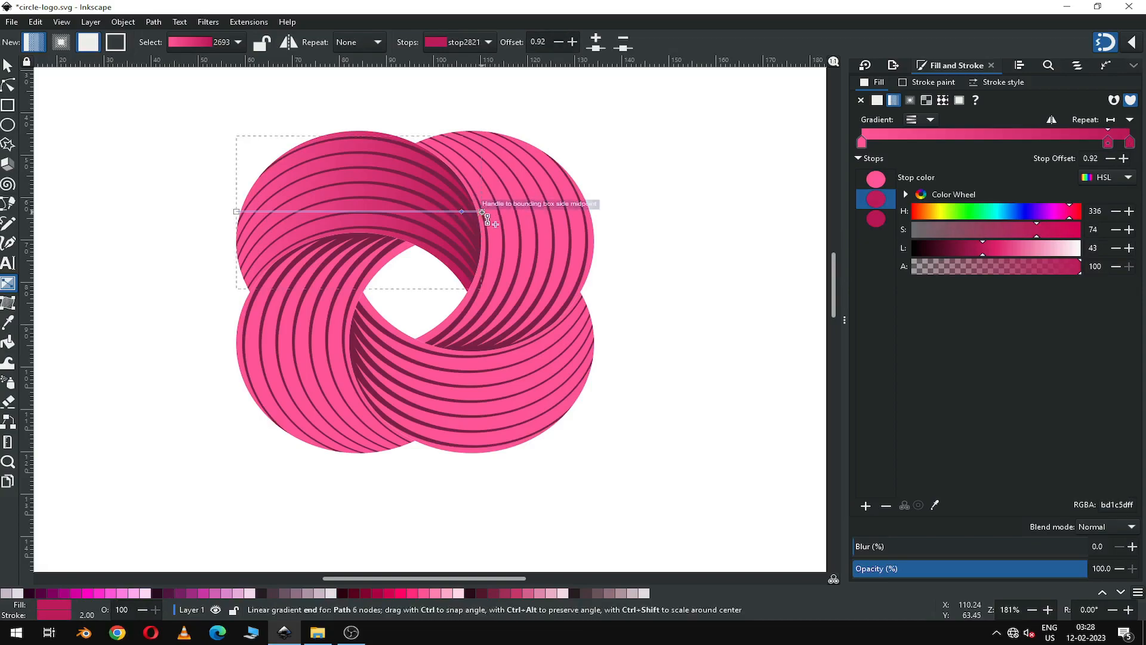
{"action": "left_click", "coordinate": [481, 211]}
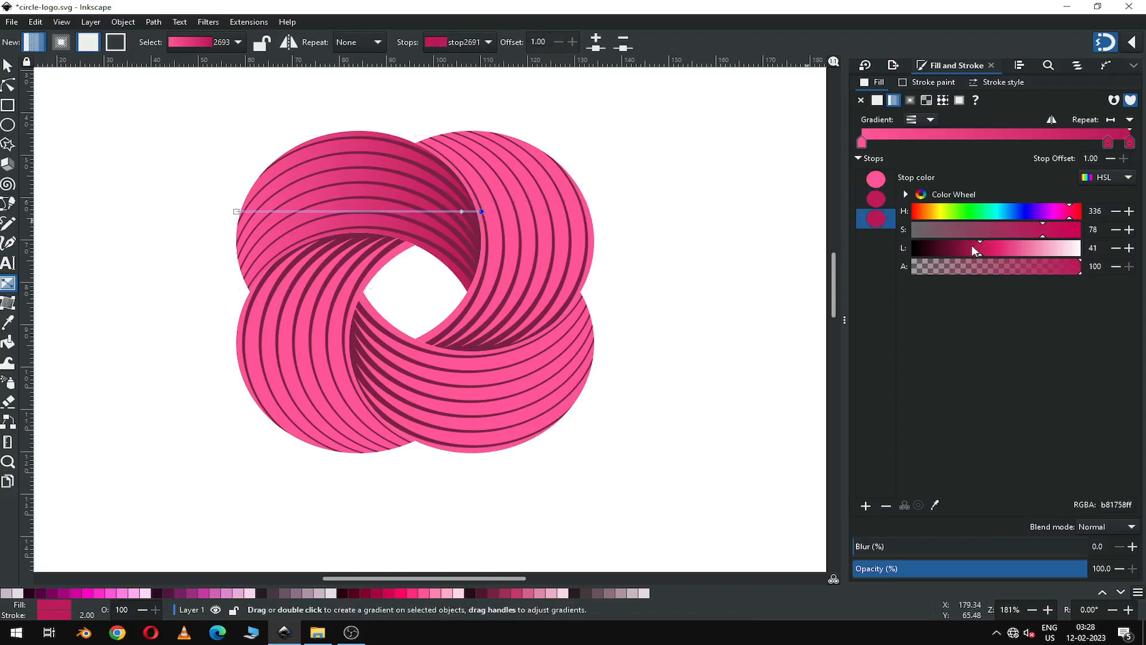
{"action": "left_click_drag", "start_coordinate": [974, 250], "coordinate": [968, 249]}
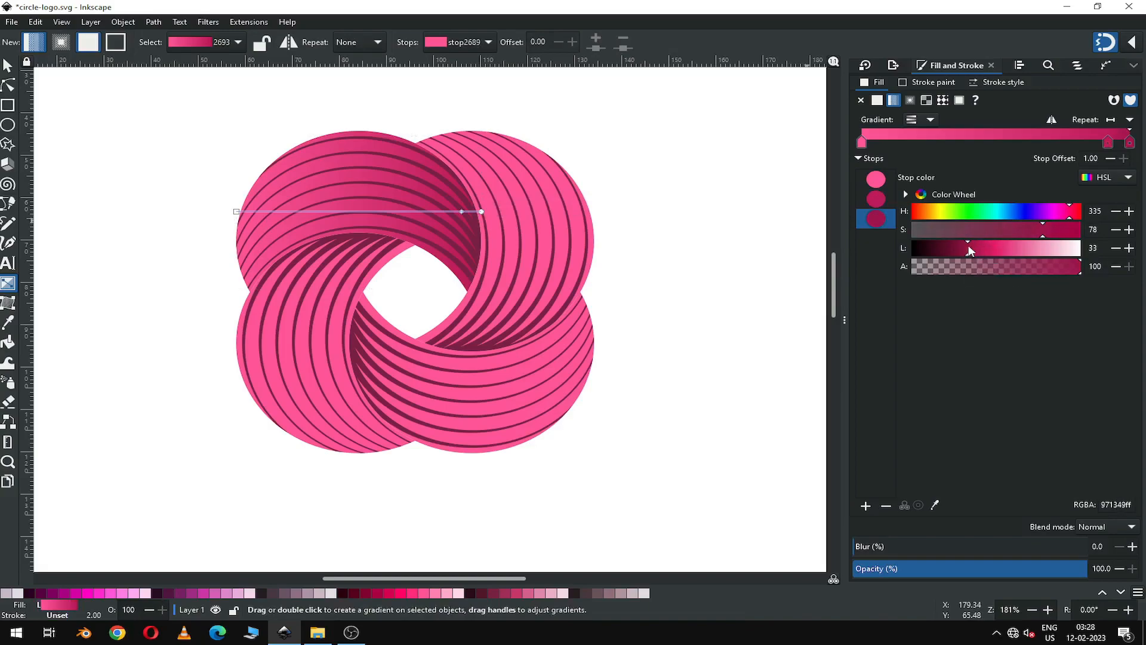
{"action": "left_click", "coordinate": [7, 66]}
{"action": "left_click", "coordinate": [680, 173]}
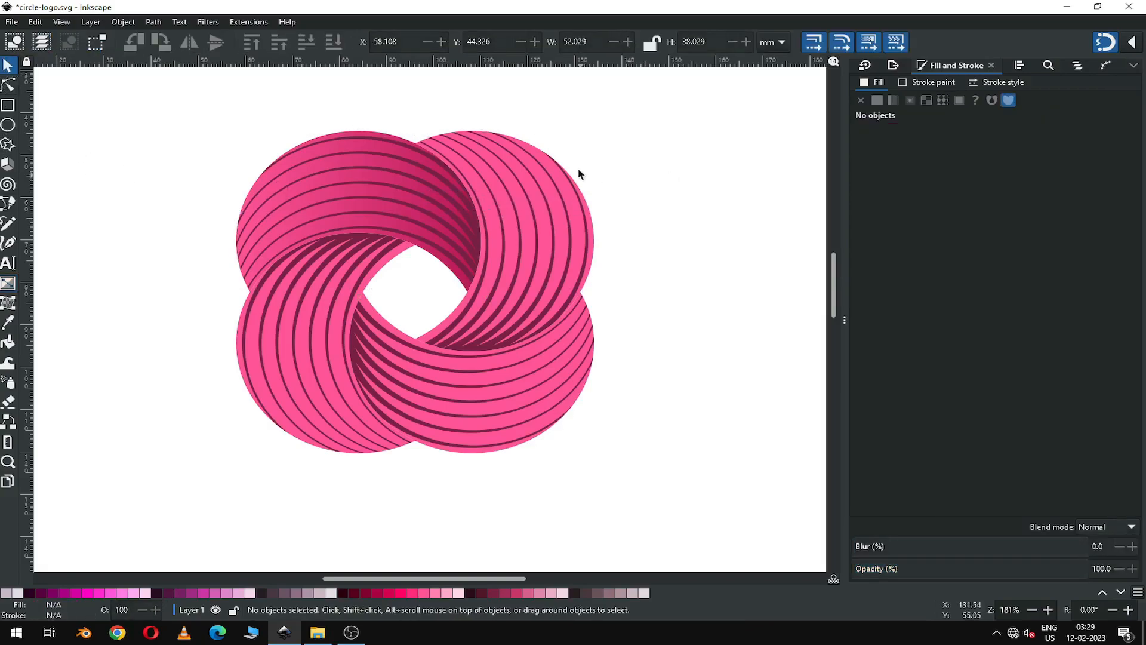
- Give the upper-right crescent's pink shape a linear gradient fill using the existing gradient 2693
{"action": "left_click", "coordinate": [536, 147]}
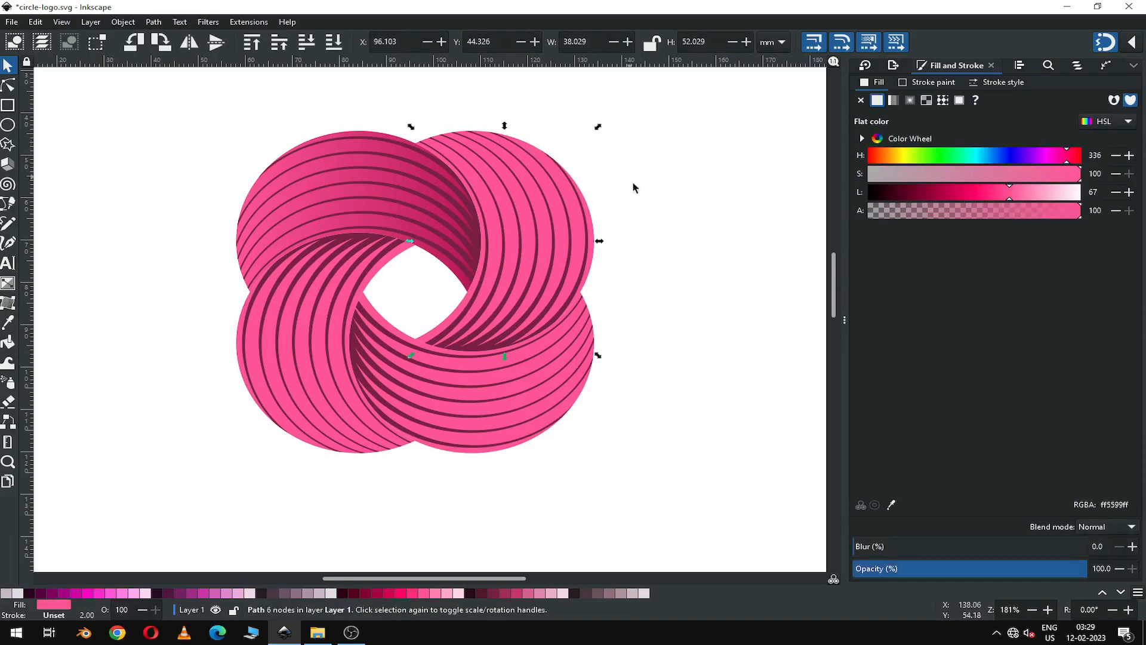
{"action": "left_click", "coordinate": [892, 101]}
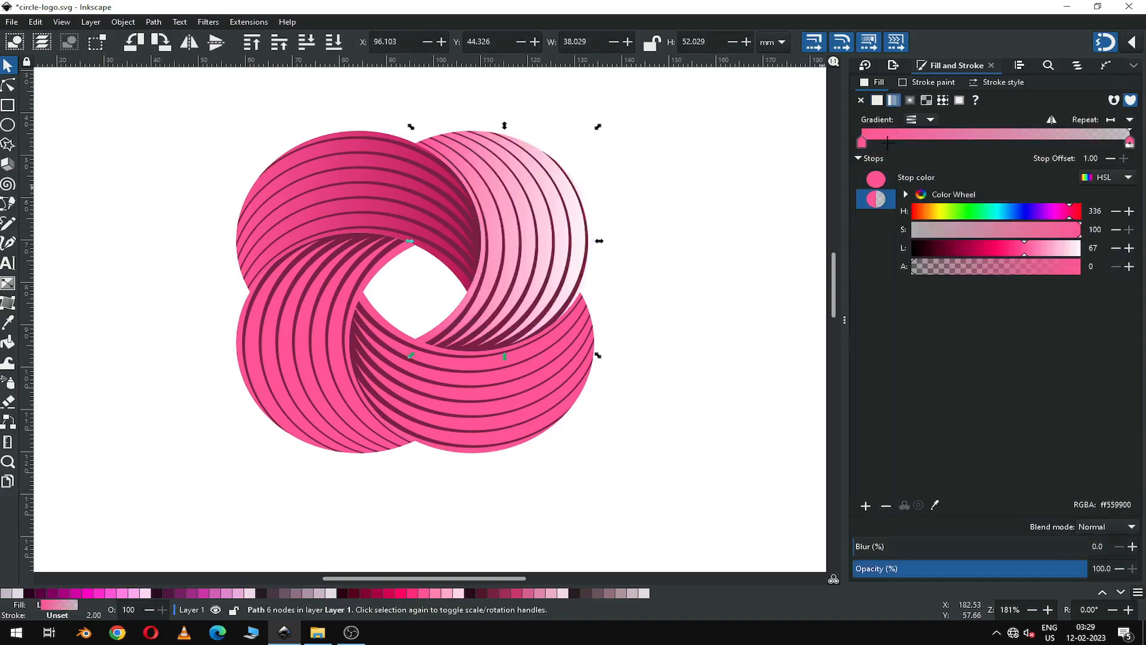
{"action": "left_click", "coordinate": [915, 120]}
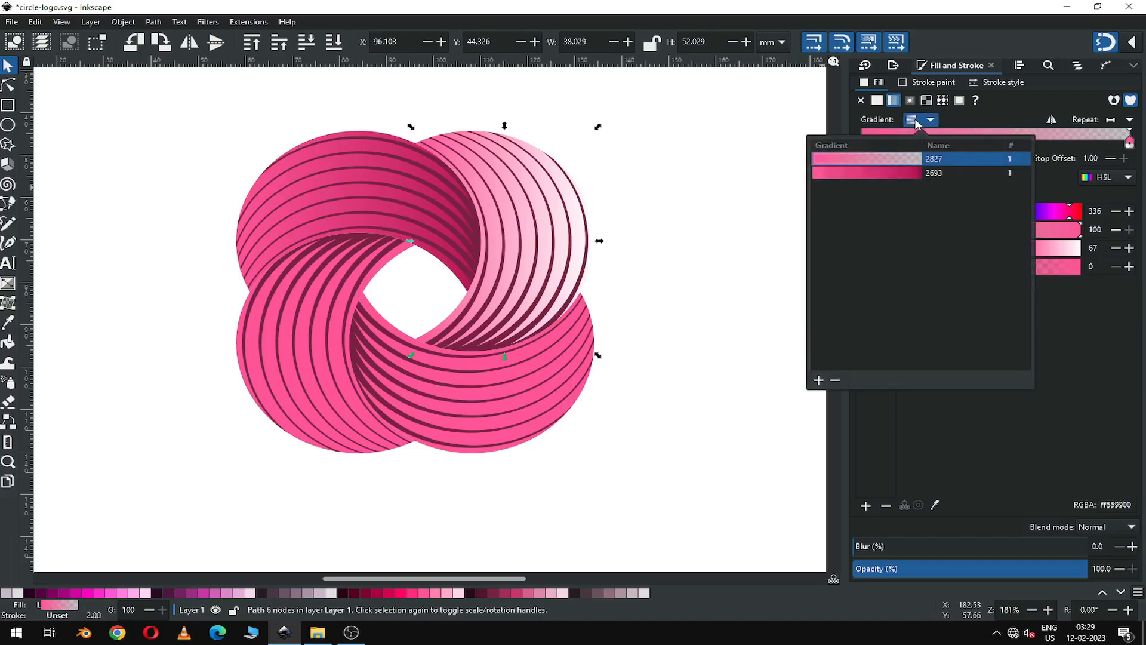
{"action": "left_click", "coordinate": [880, 175]}
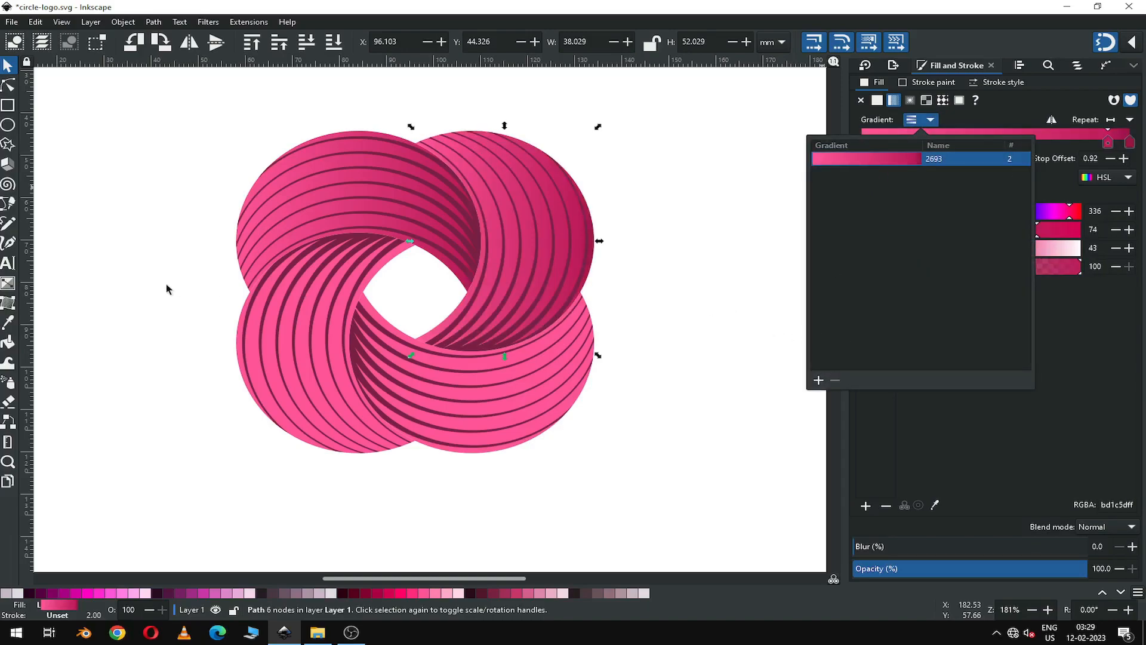
- Reorient the upper-right crescent's gradient to run from light at its upper edge to dark at its lower inner edge
{"action": "left_click", "coordinate": [9, 286]}
{"action": "left_click", "coordinate": [9, 286]}
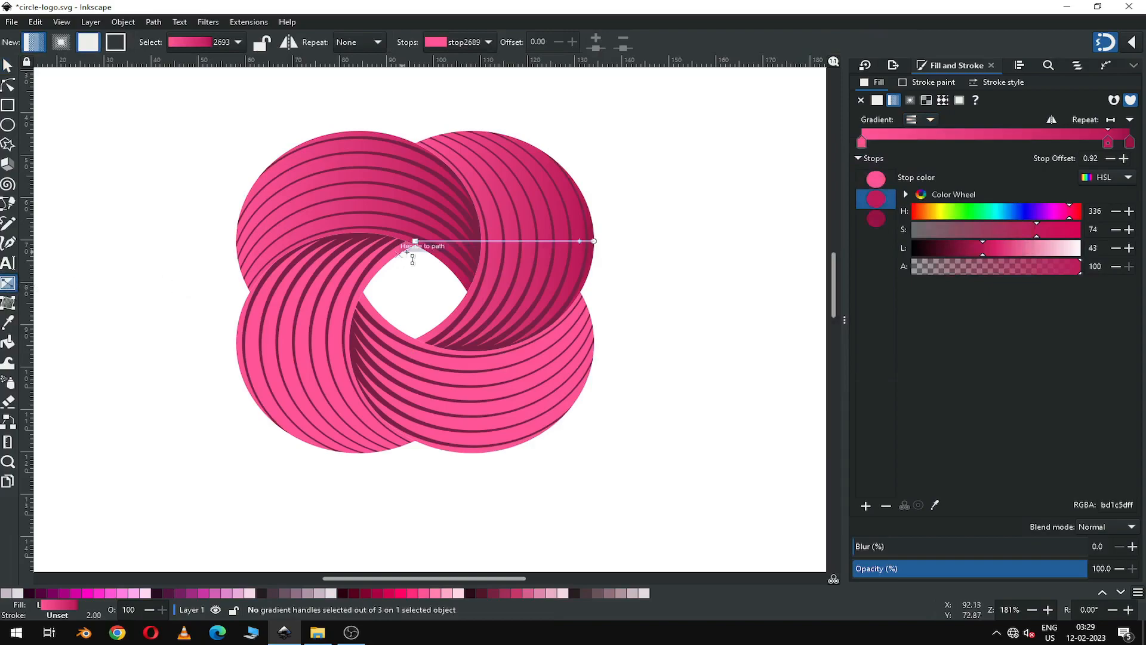
{"action": "left_click_drag", "start_coordinate": [410, 247], "coordinate": [479, 155]}
{"action": "left_click_drag", "start_coordinate": [596, 243], "coordinate": [527, 345]}
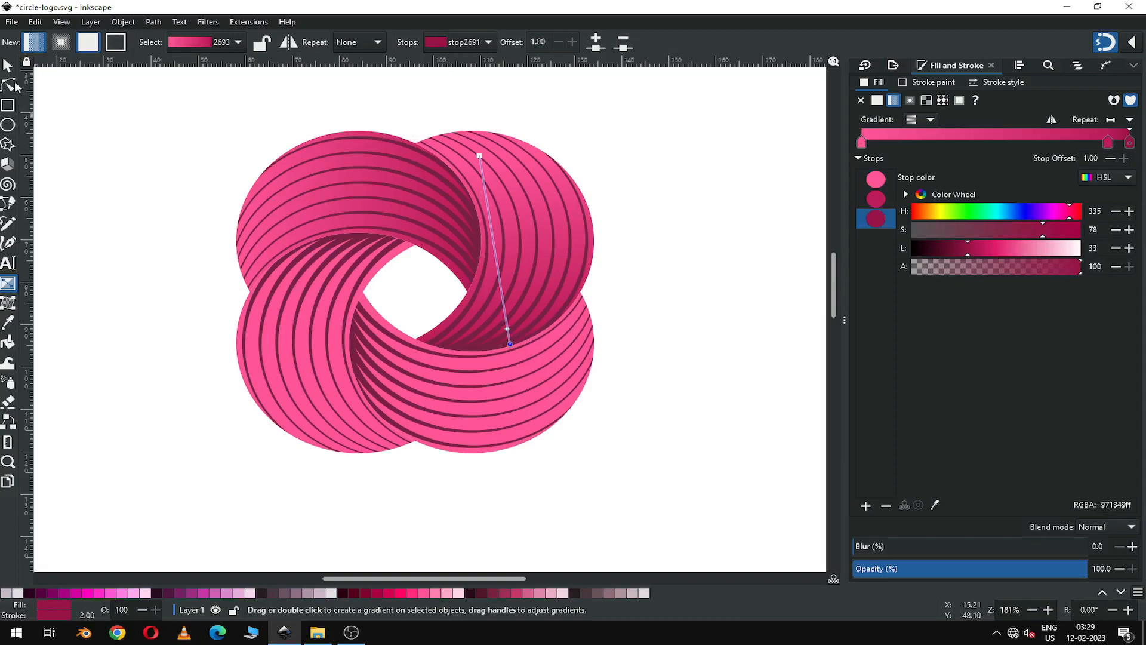
{"action": "left_click", "coordinate": [10, 66]}
{"action": "left_click", "coordinate": [657, 288]}
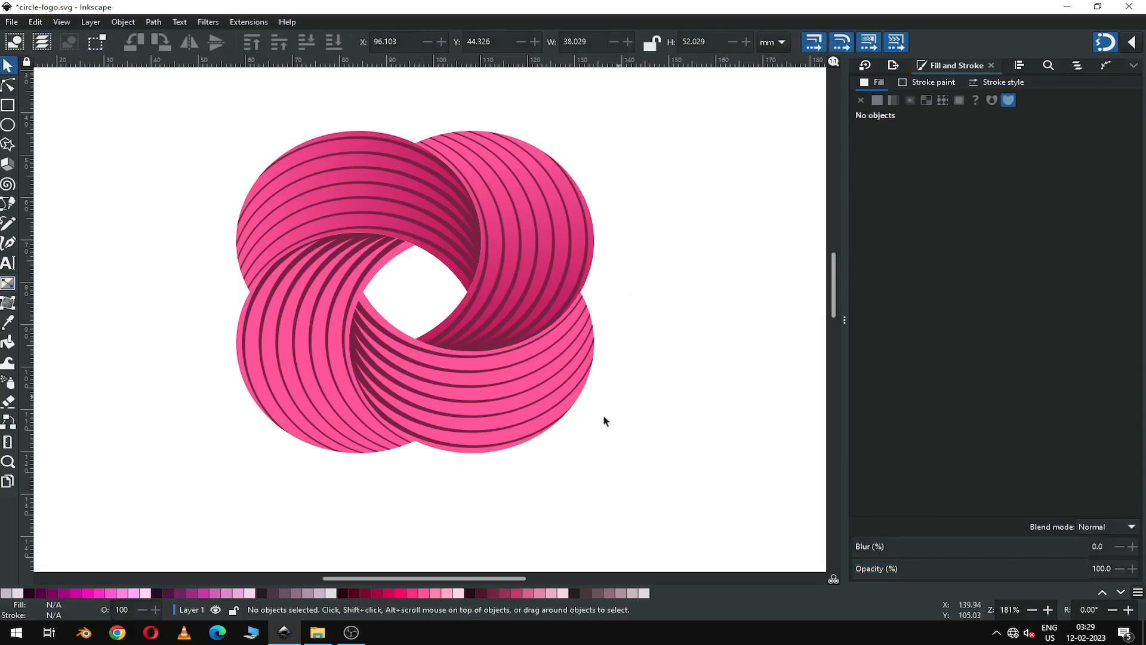
- Fill the lower-right crescent's pink shape with a linear gradient, reusing the existing gradient 2693
{"action": "left_click", "coordinate": [586, 394]}
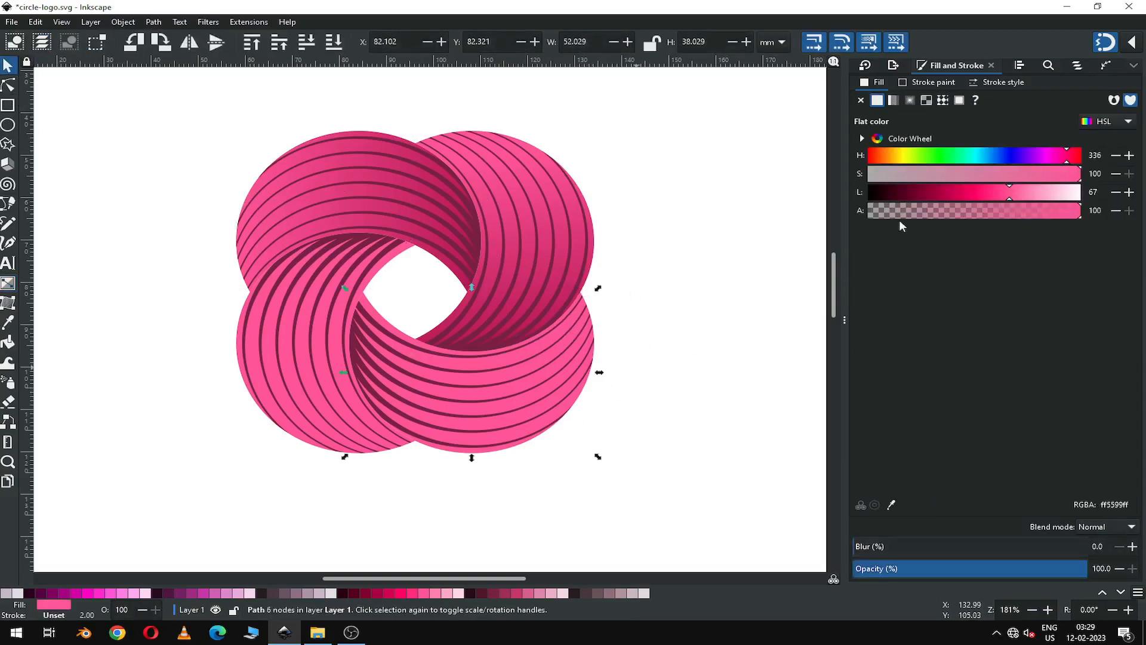
{"action": "left_click", "coordinate": [893, 100]}
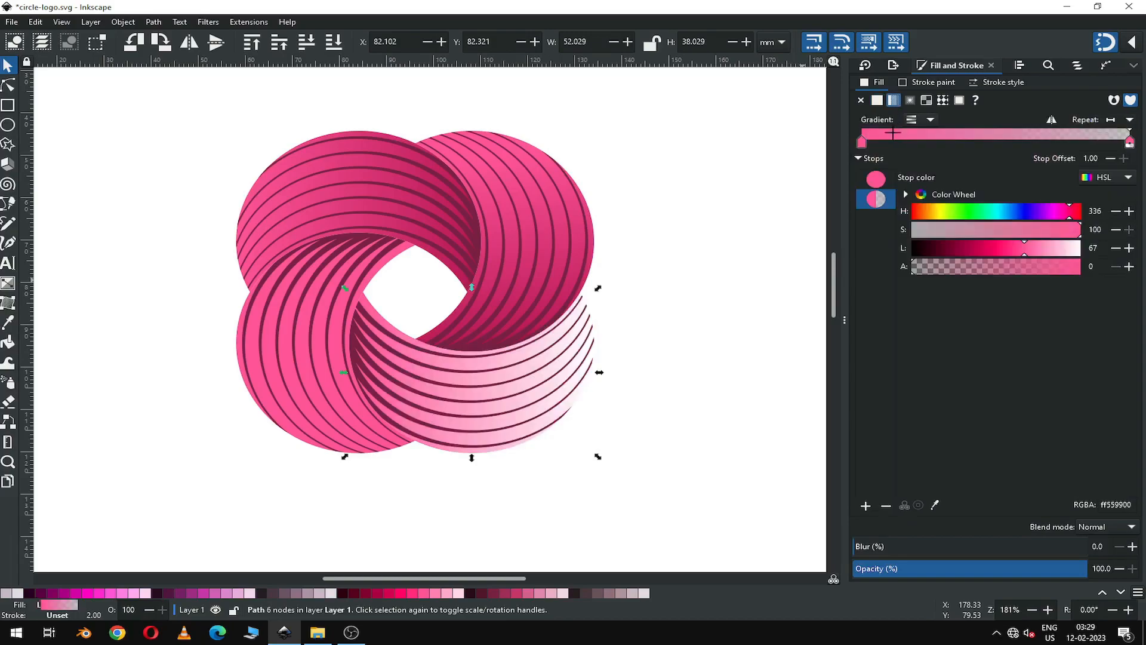
{"action": "left_click", "coordinate": [916, 119]}
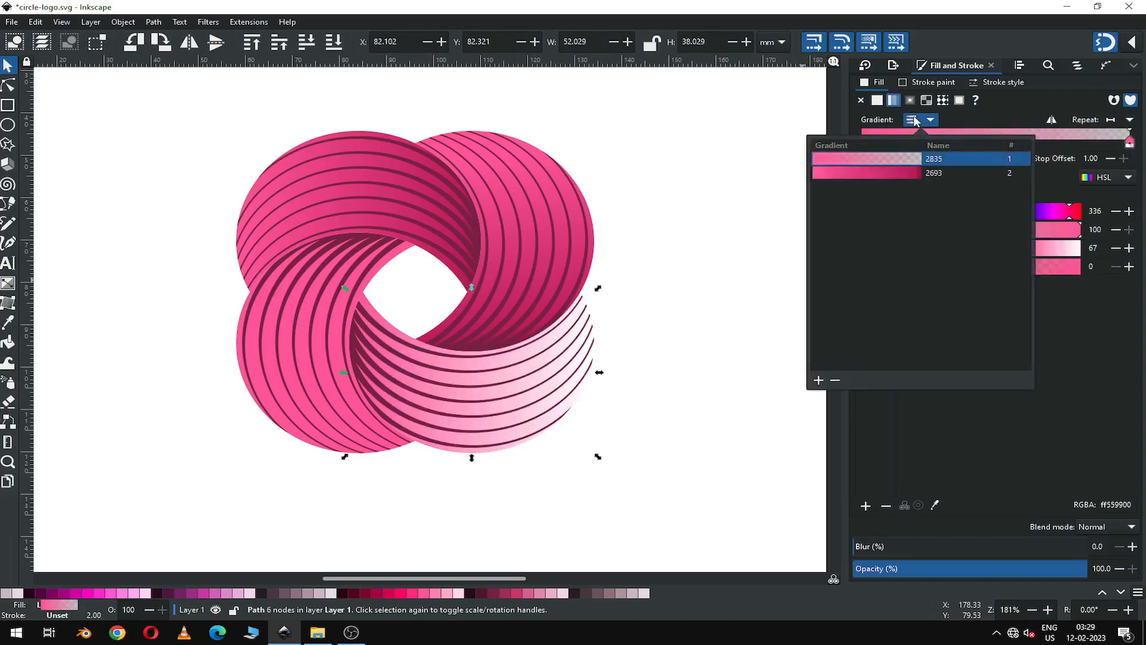
{"action": "left_click", "coordinate": [878, 173]}
{"action": "left_click", "coordinate": [681, 309]}
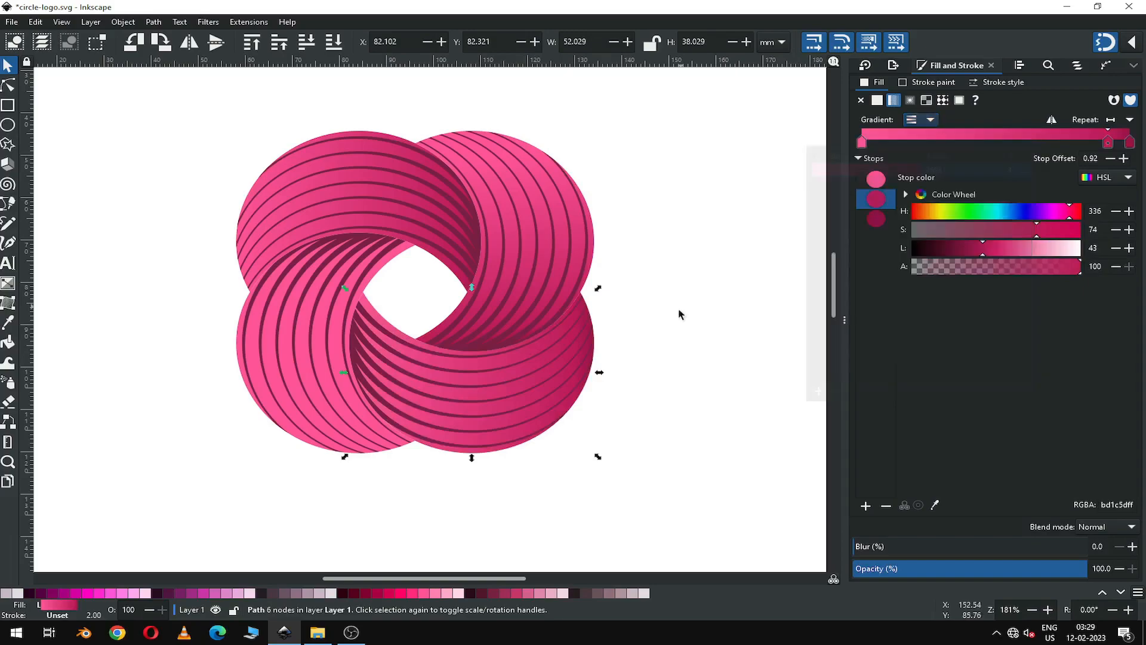
- Reverse the lower-right crescent's gradient so its dark end lies at the inner left edge and its light end at the right edge
{"action": "left_click", "coordinate": [8, 285]}
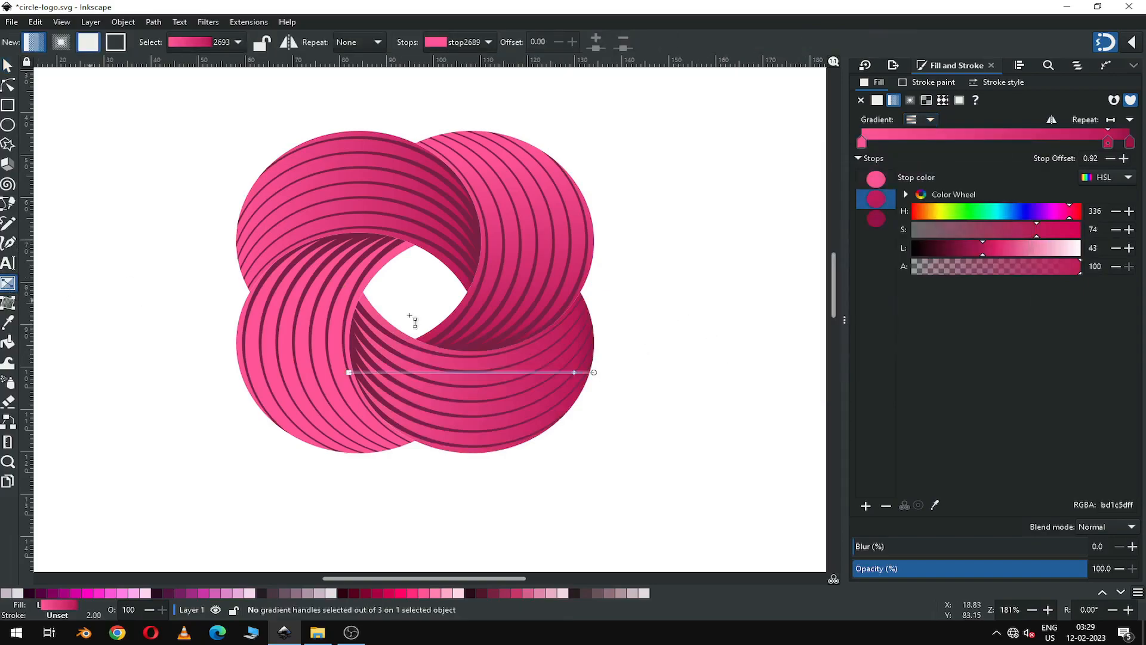
{"action": "left_click_drag", "start_coordinate": [349, 372], "coordinate": [349, 340]}
{"action": "left_click_drag", "start_coordinate": [642, 358], "coordinate": [594, 372]}
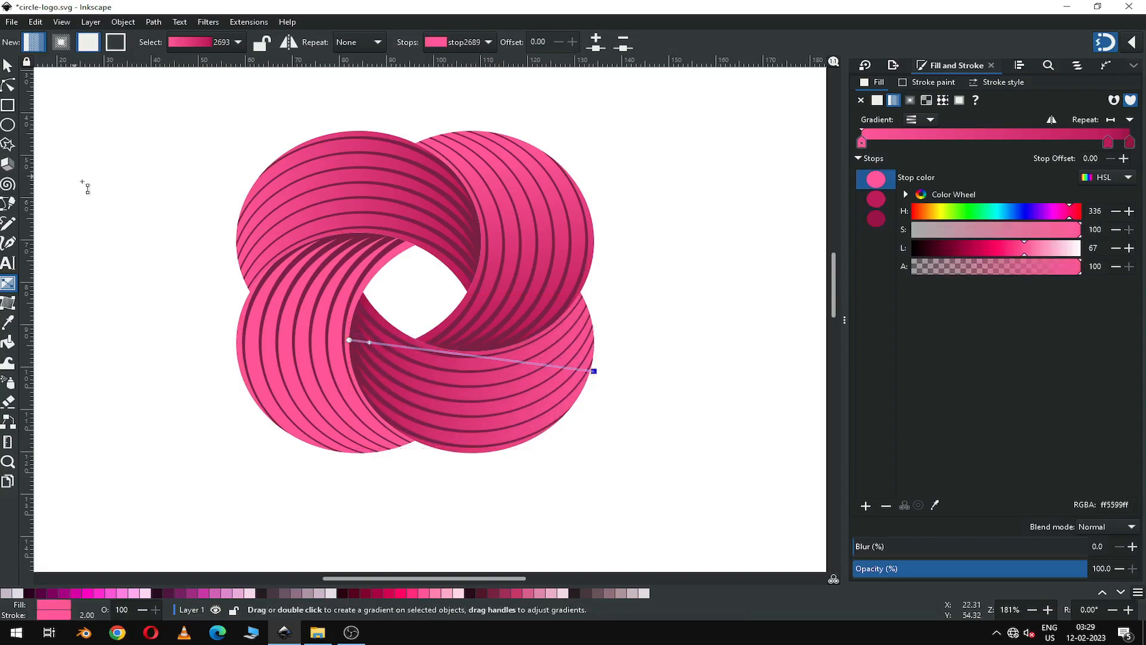
{"action": "left_click", "coordinate": [7, 65]}
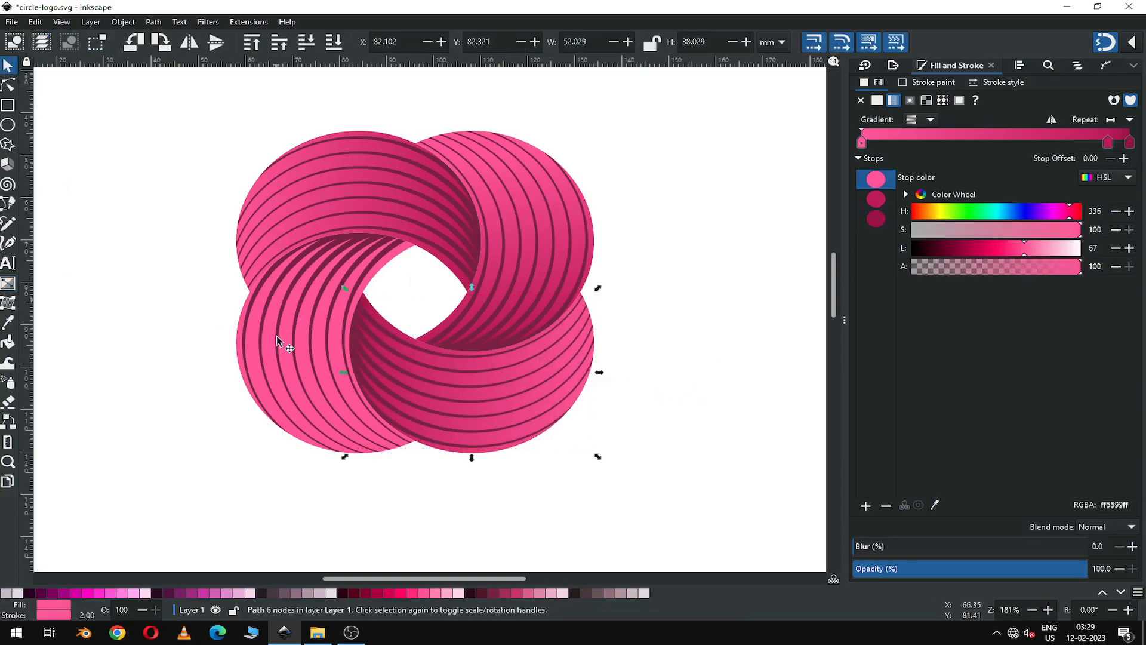
{"action": "left_click", "coordinate": [314, 452]}
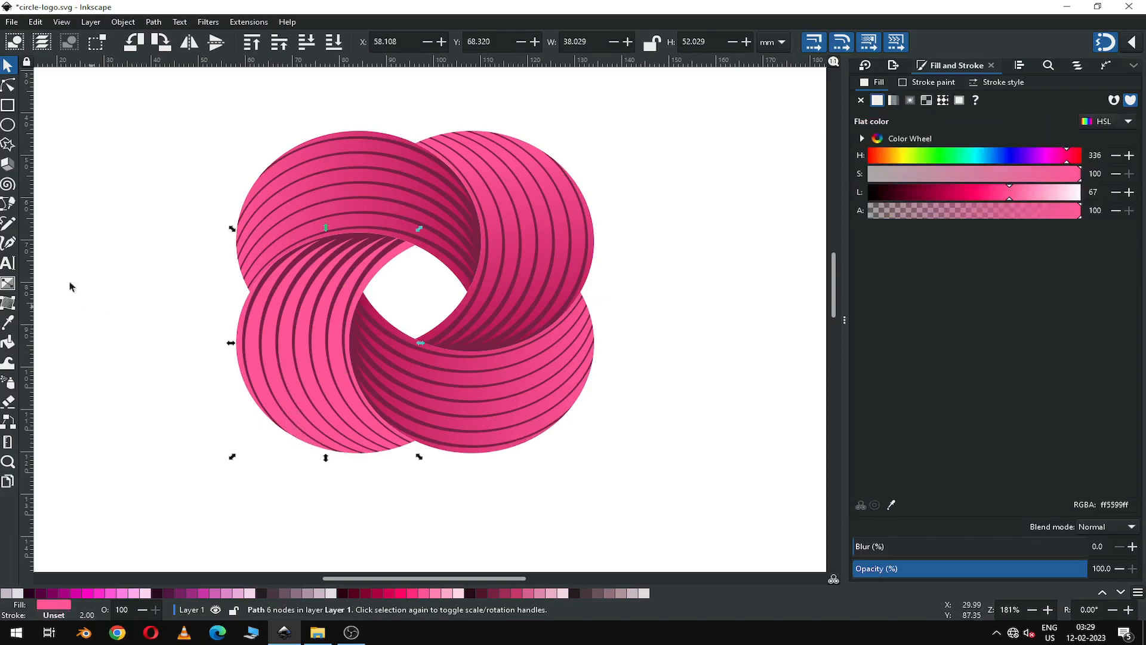
{"action": "left_click", "coordinate": [8, 285]}
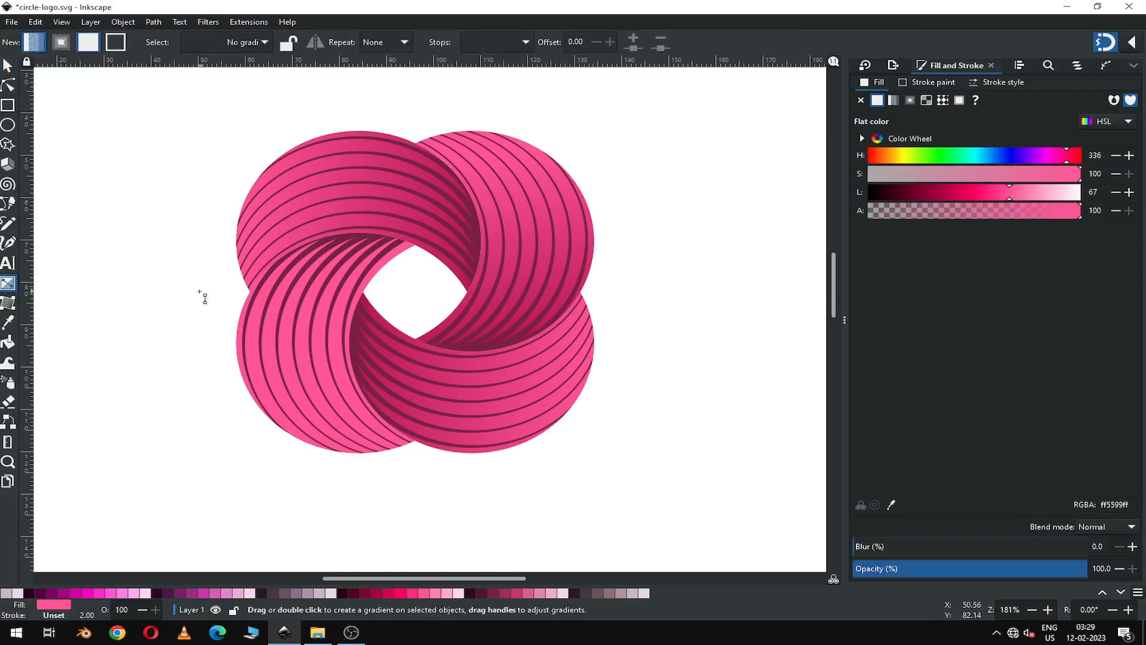
{"action": "left_click", "coordinate": [10, 65]}
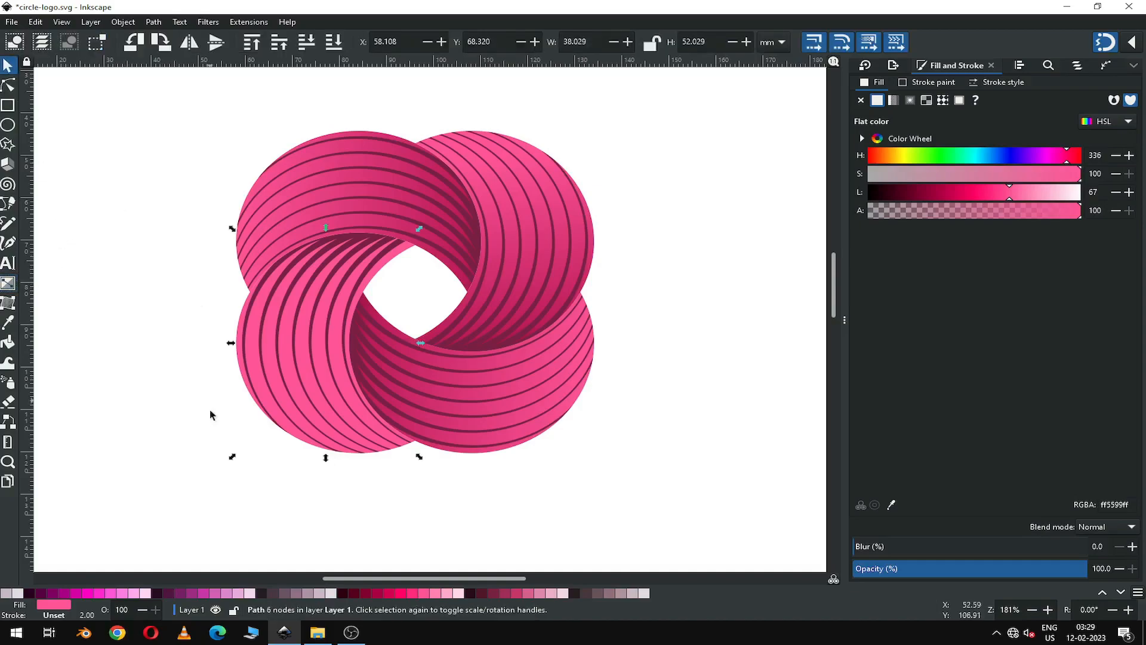
{"action": "key", "text": "Escape"}
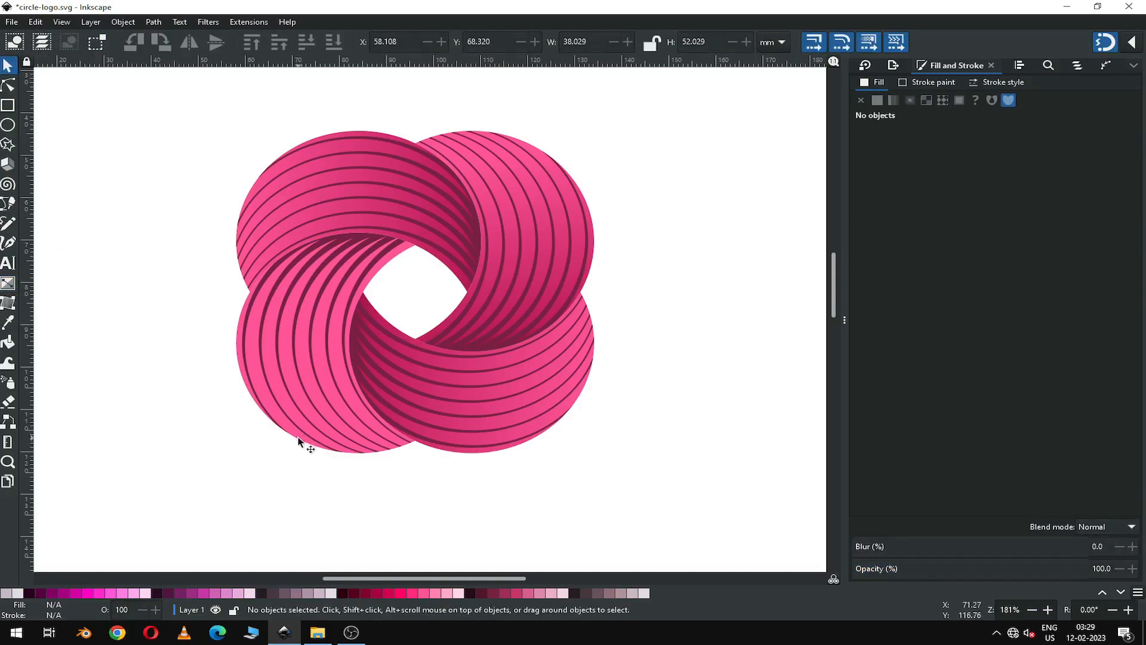
- Fill the lower-left crescent's pink shape with a linear gradient, reusing the existing gradient 2693
{"action": "left_click", "coordinate": [298, 445]}
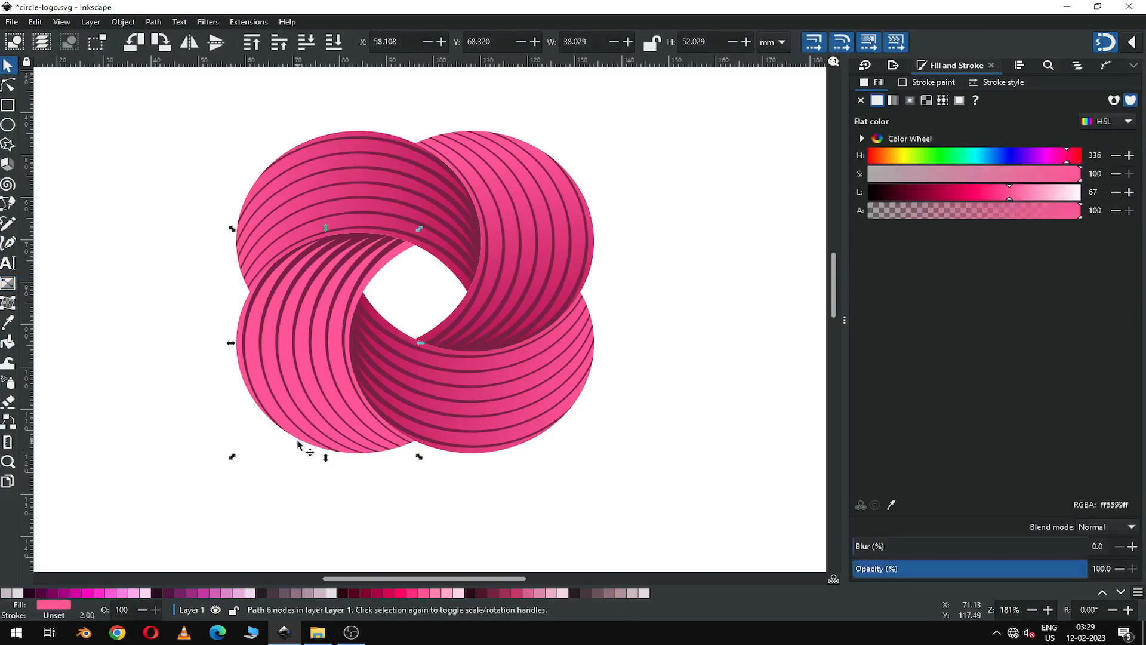
{"action": "left_click", "coordinate": [9, 284]}
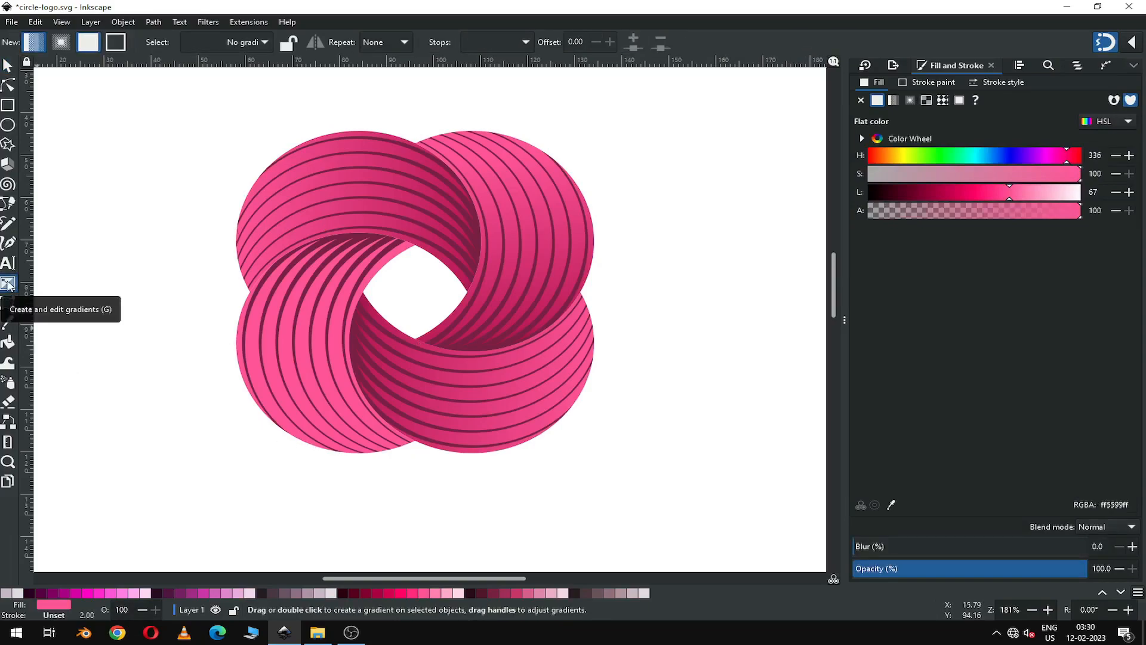
{"action": "left_click", "coordinate": [894, 100]}
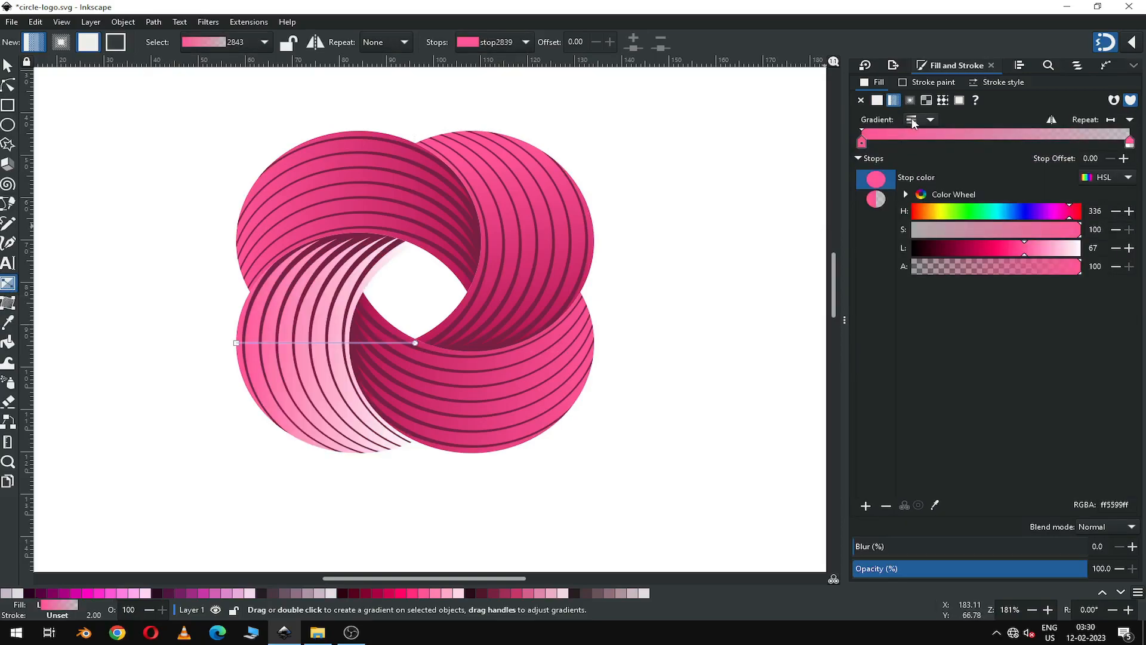
{"action": "left_click", "coordinate": [912, 121]}
{"action": "left_click", "coordinate": [892, 167]}
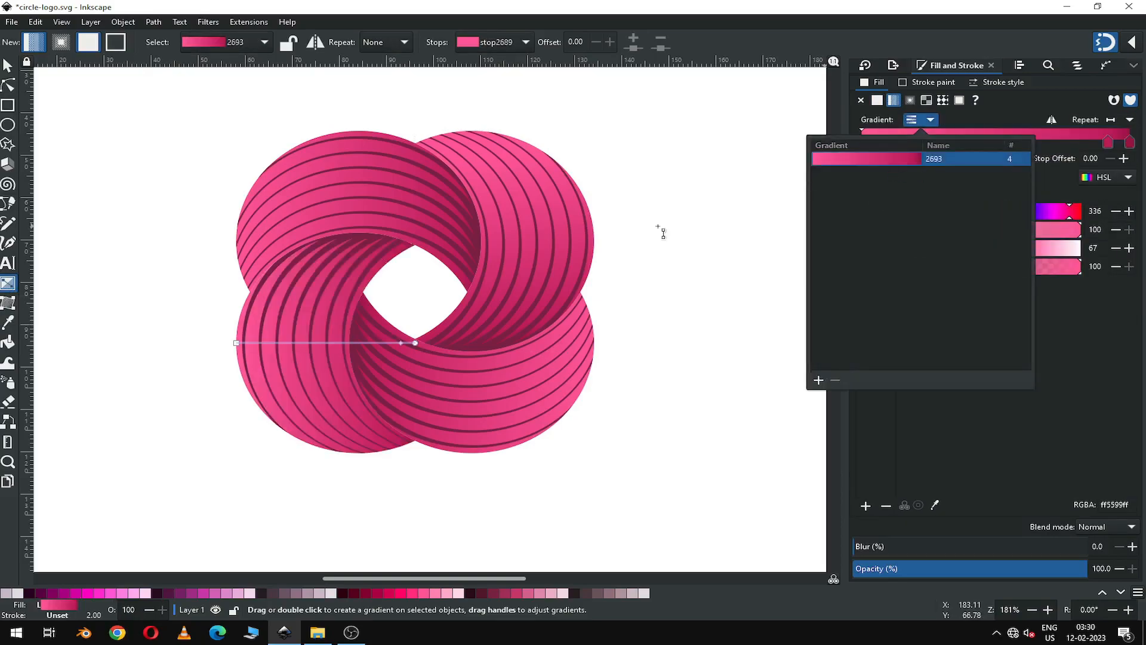
{"action": "left_click", "coordinate": [634, 261]}
- Reorient the lower-left crescent's gradient to run diagonally from light at its lower left to dark at its upper inner tip
{"action": "left_click_drag", "start_coordinate": [429, 342], "coordinate": [405, 241]}
{"action": "left_click_drag", "start_coordinate": [236, 343], "coordinate": [288, 386]}
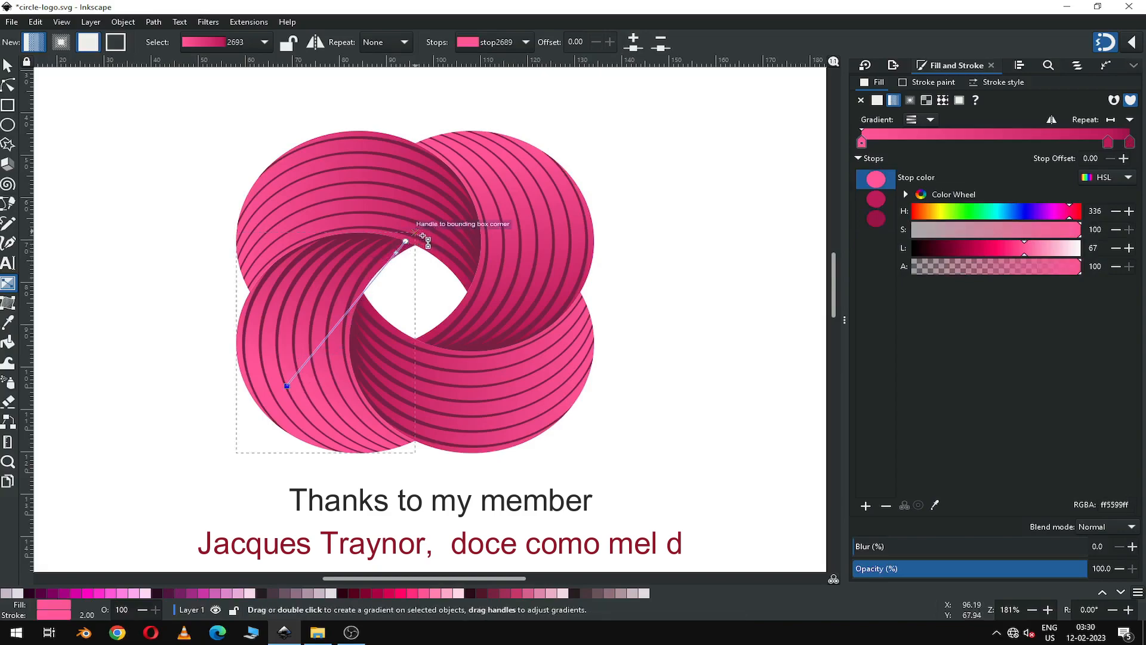
{"action": "left_click", "coordinate": [8, 65]}
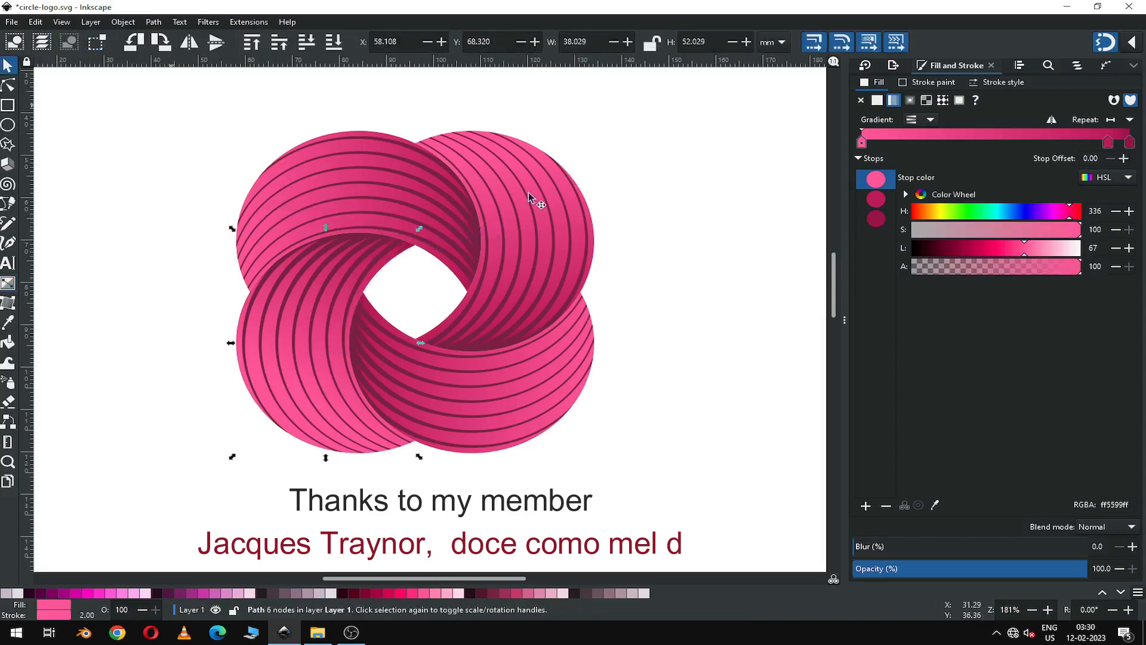
{"action": "left_click", "coordinate": [638, 266]}
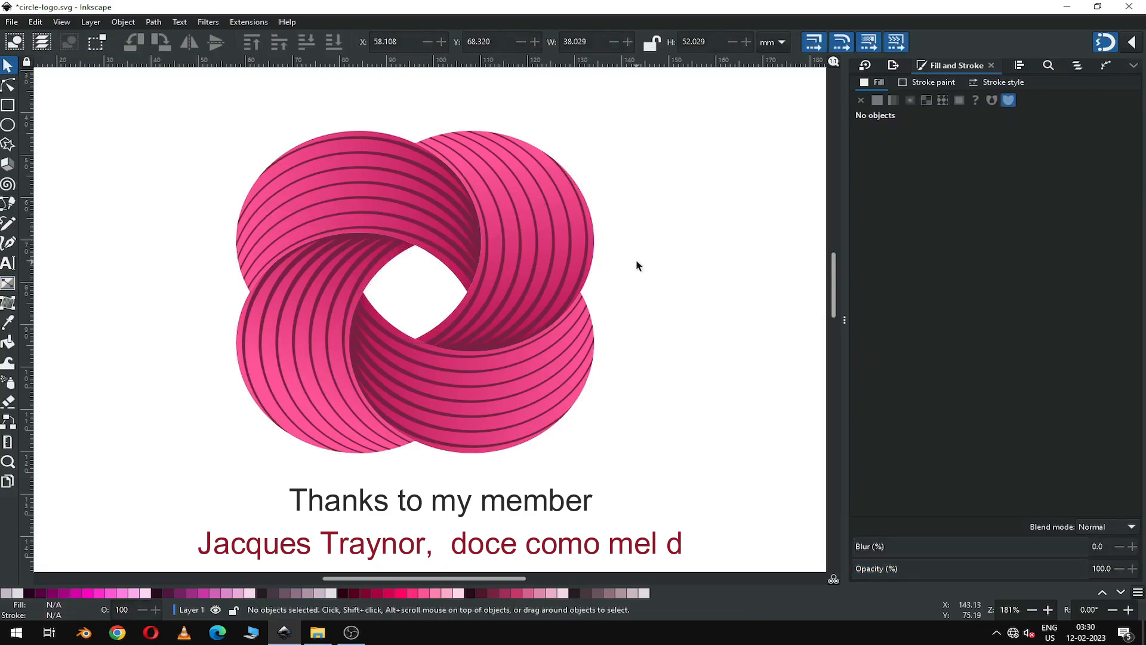
- Rotate the entire logo about 45° counter-clockwise around its centre so the four crescents sit at top, right, bottom and left
{"action": "key", "text": "minus"}
{"action": "key", "text": "minus"}
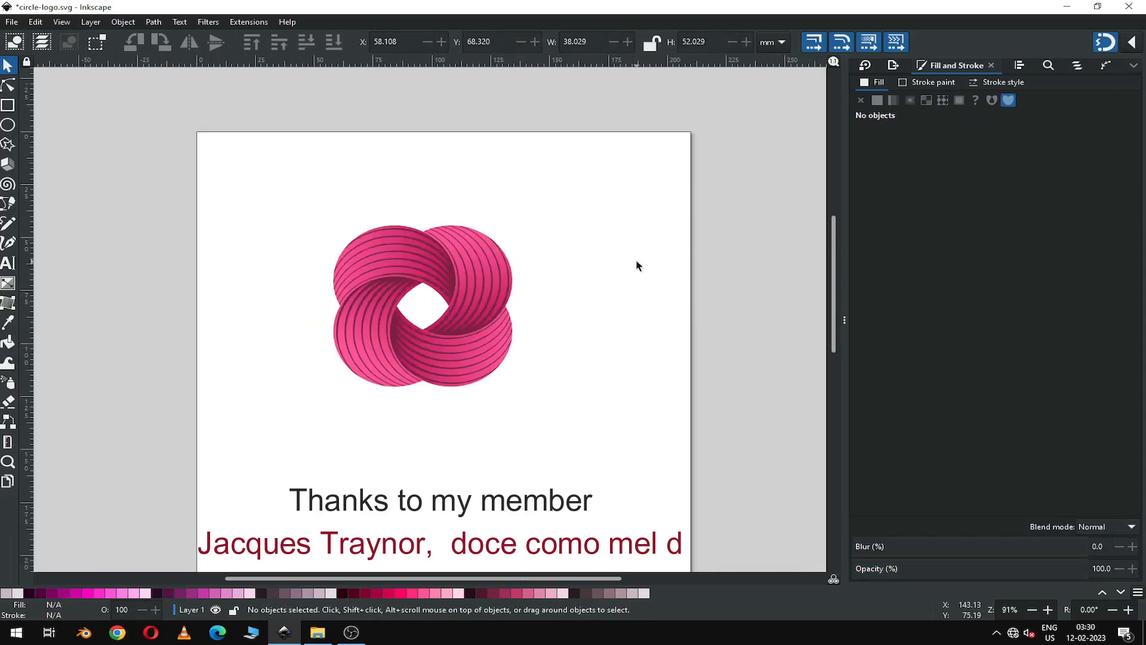
{"action": "left_click_drag", "start_coordinate": [283, 186], "coordinate": [615, 429]}
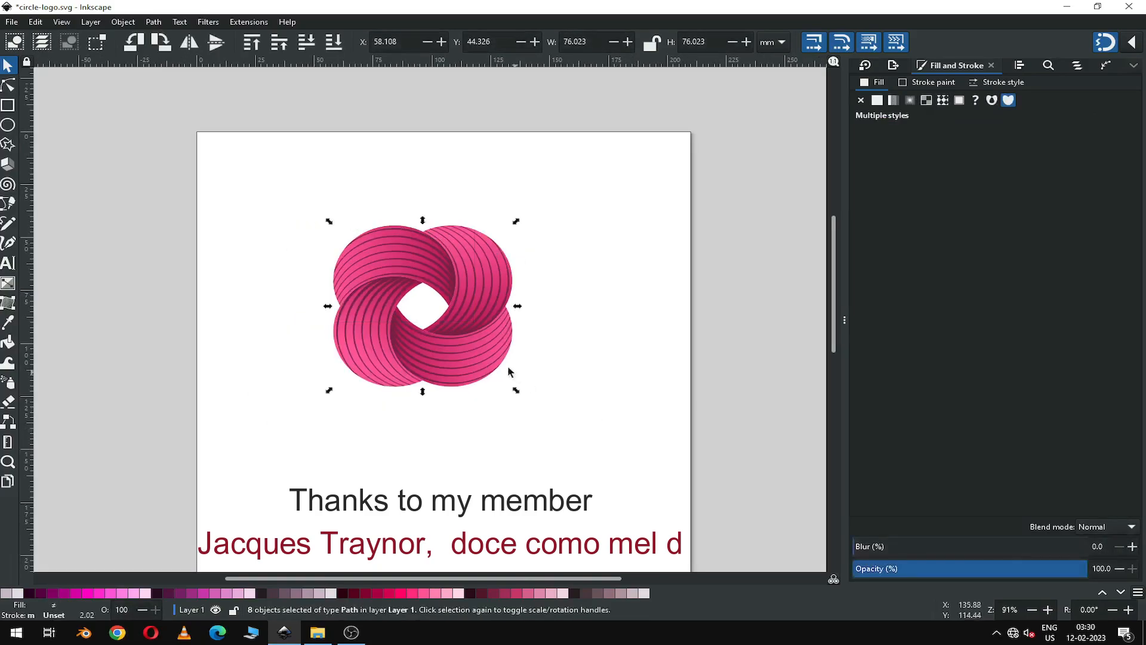
{"action": "left_click", "coordinate": [473, 360]}
{"action": "left_click_drag", "start_coordinate": [517, 392], "coordinate": [506, 303]}
{"action": "left_click", "coordinate": [557, 398]}
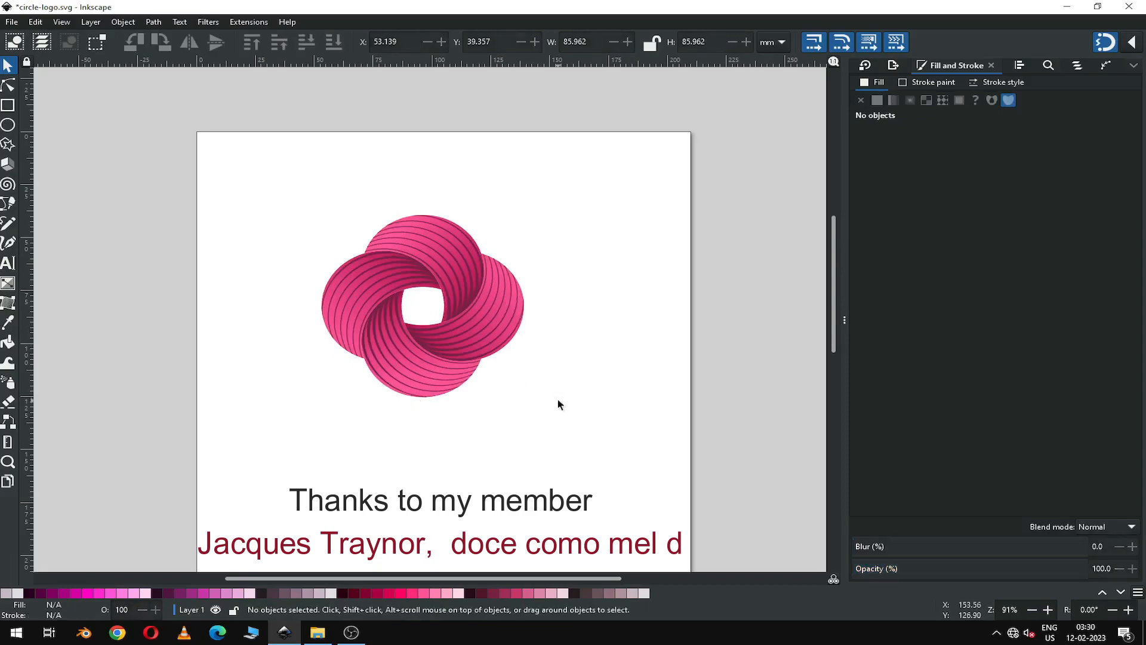
- Save the finished logo to the existing file circle-logo.svg
{"action": "key", "text": "z"}
{"action": "left_click_drag", "start_coordinate": [305, 182], "coordinate": [563, 429]}
{"action": "key", "text": "ctrl+s"}
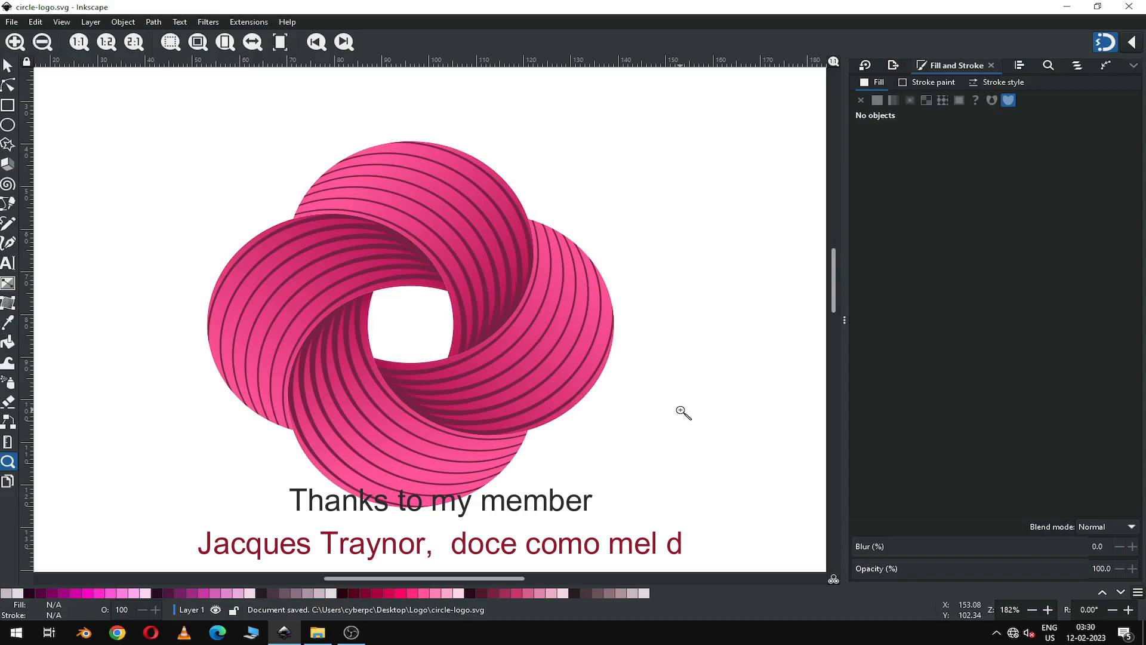